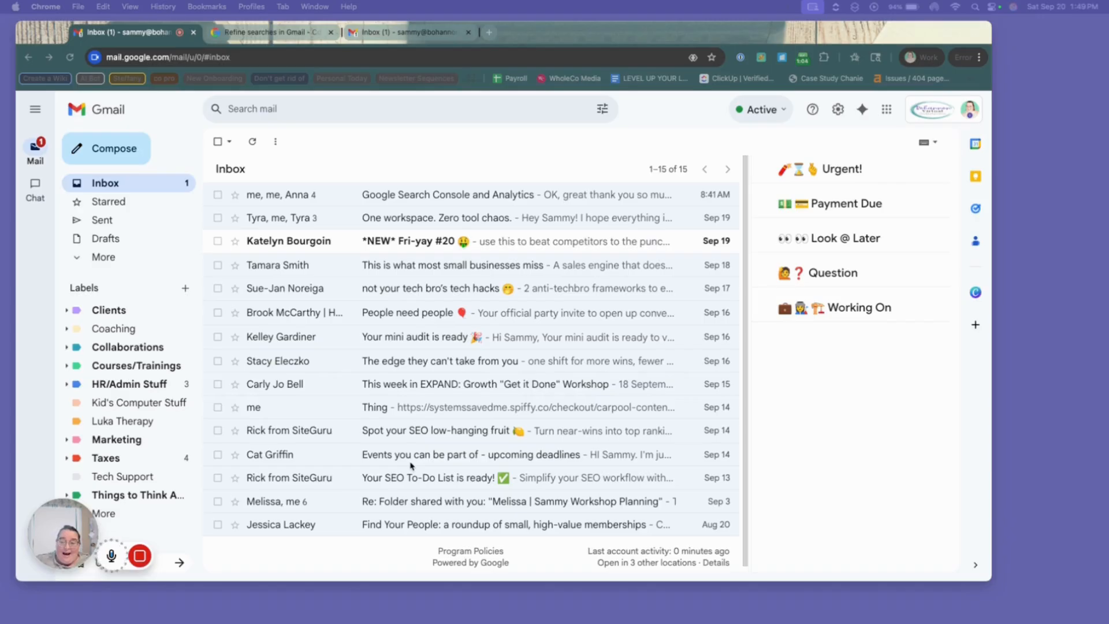
click(971, 178)
click(974, 182)
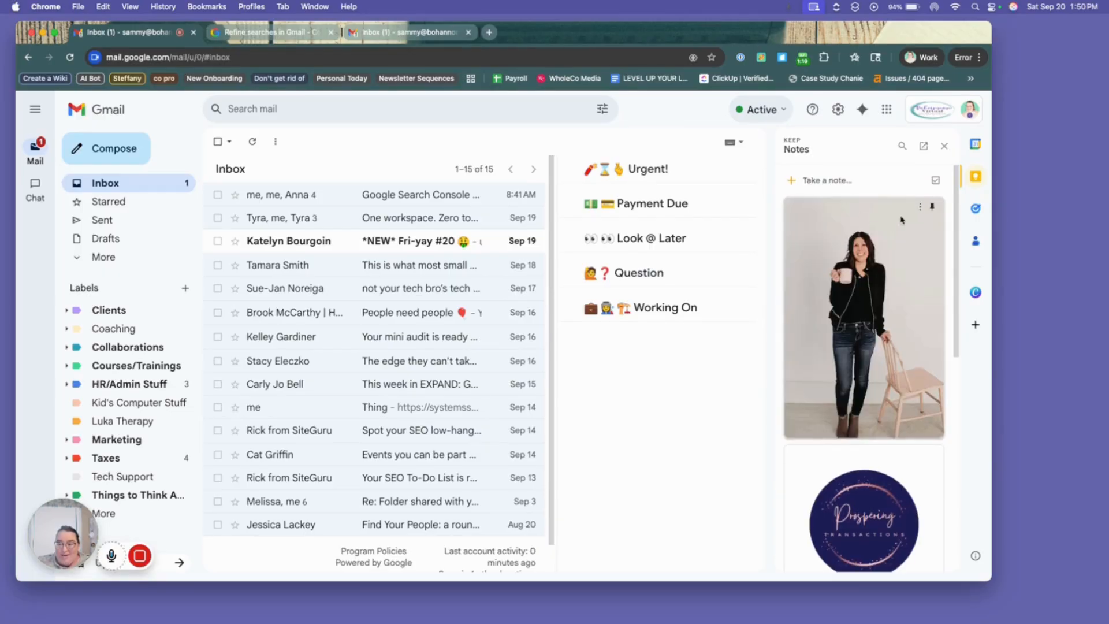
click(944, 146)
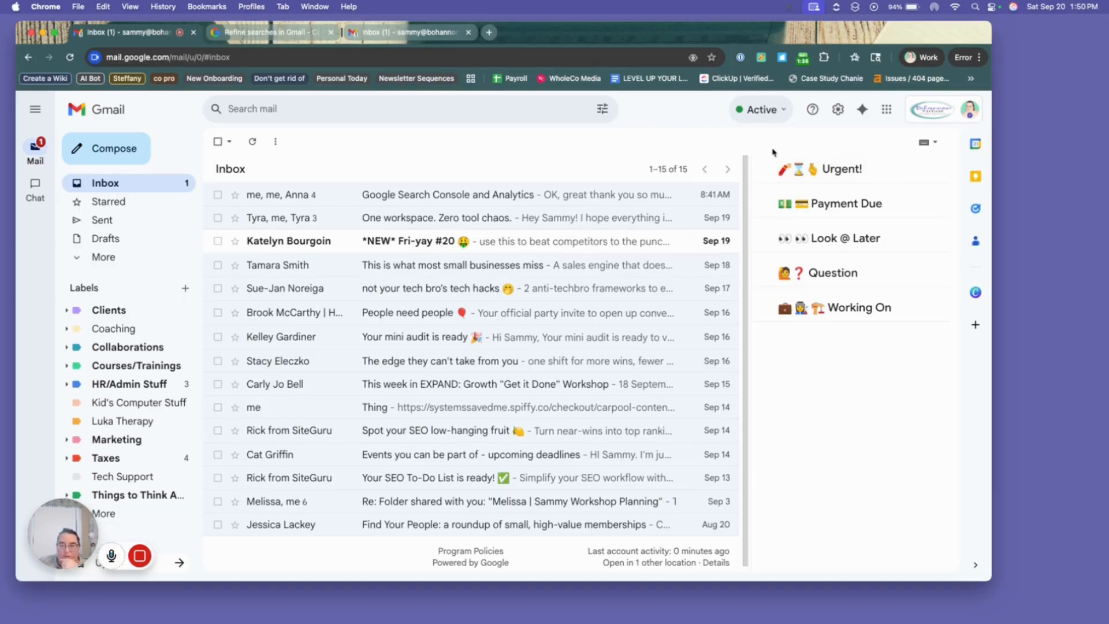
Step: Open the full Gmail settings and look through the General options, including notifications, stars and keyboard shortcuts
click(838, 117)
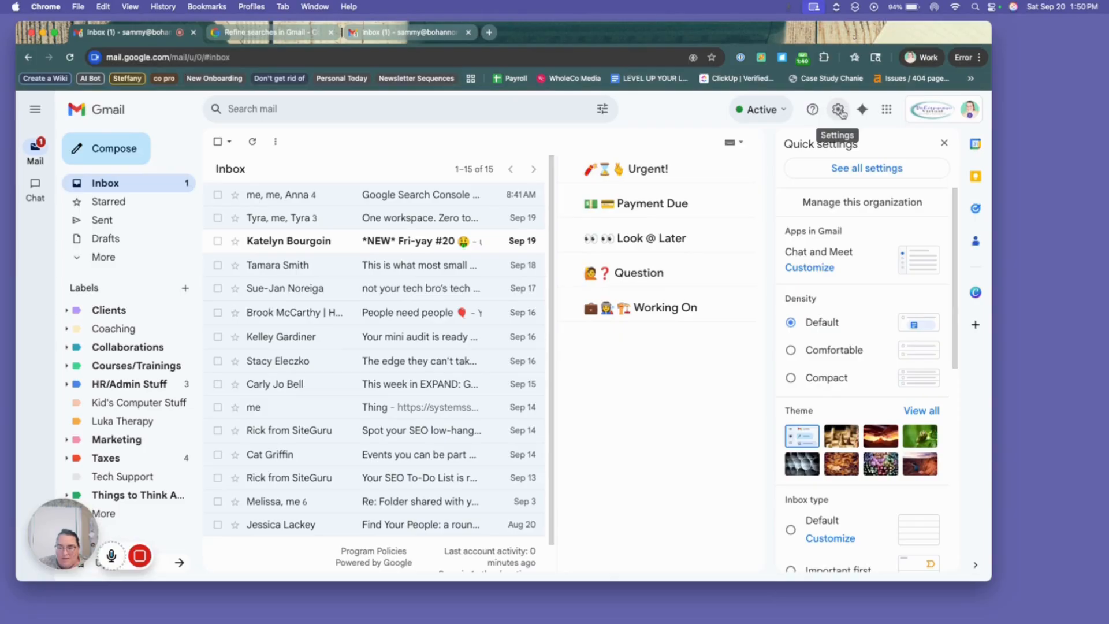
click(841, 169)
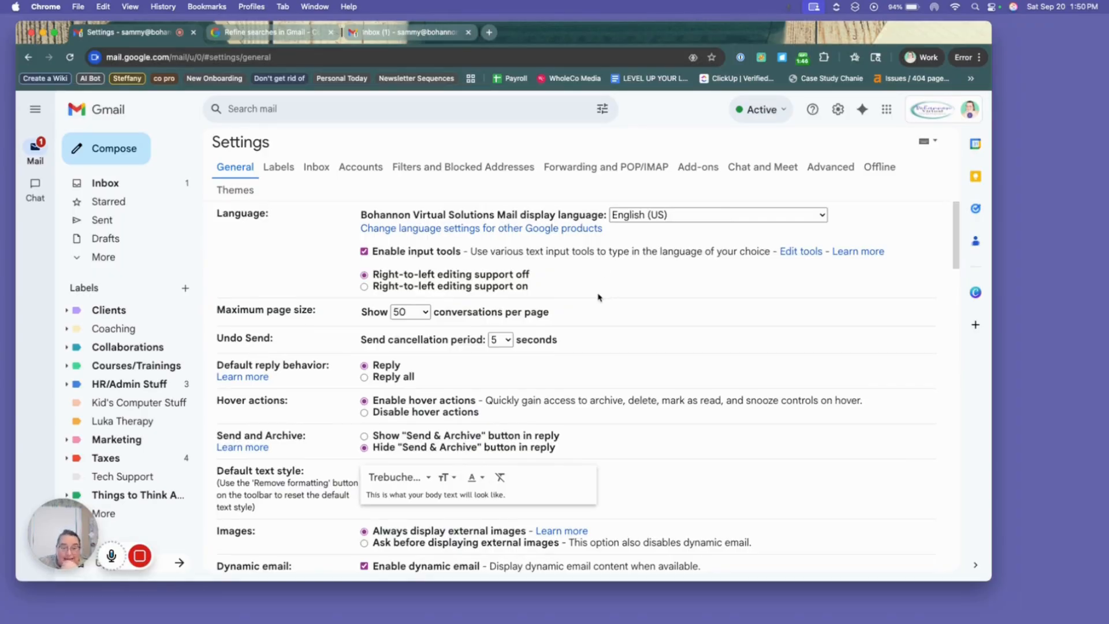
scroll(590, 362, down, 1)
scroll(589, 361, down, 12)
scroll(590, 361, down, 5)
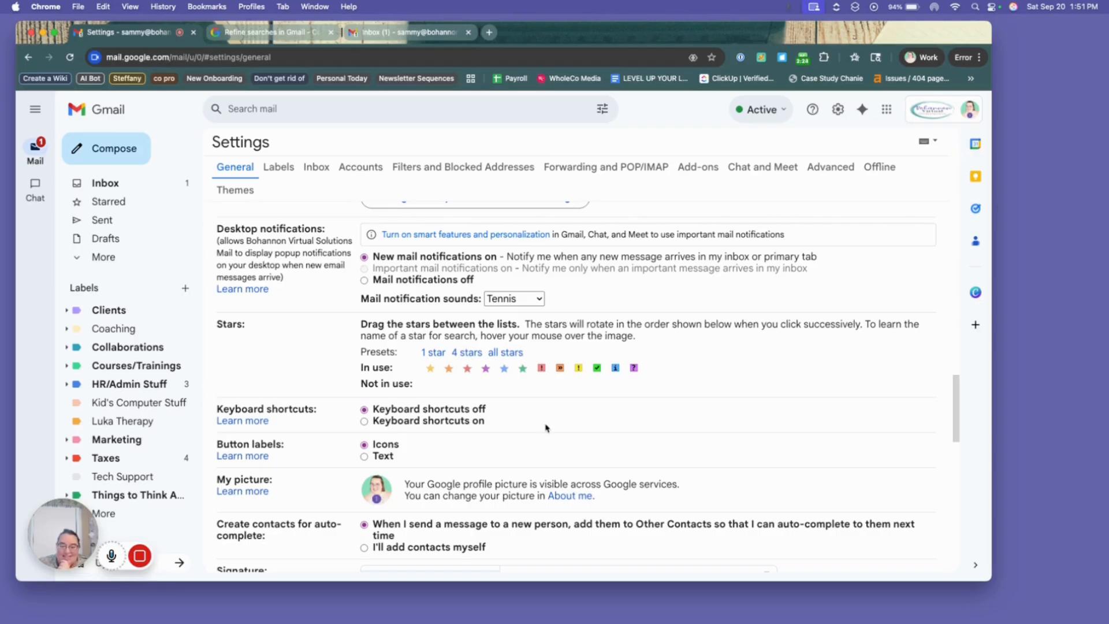
scroll(545, 428, down, 2)
scroll(546, 428, up, 10)
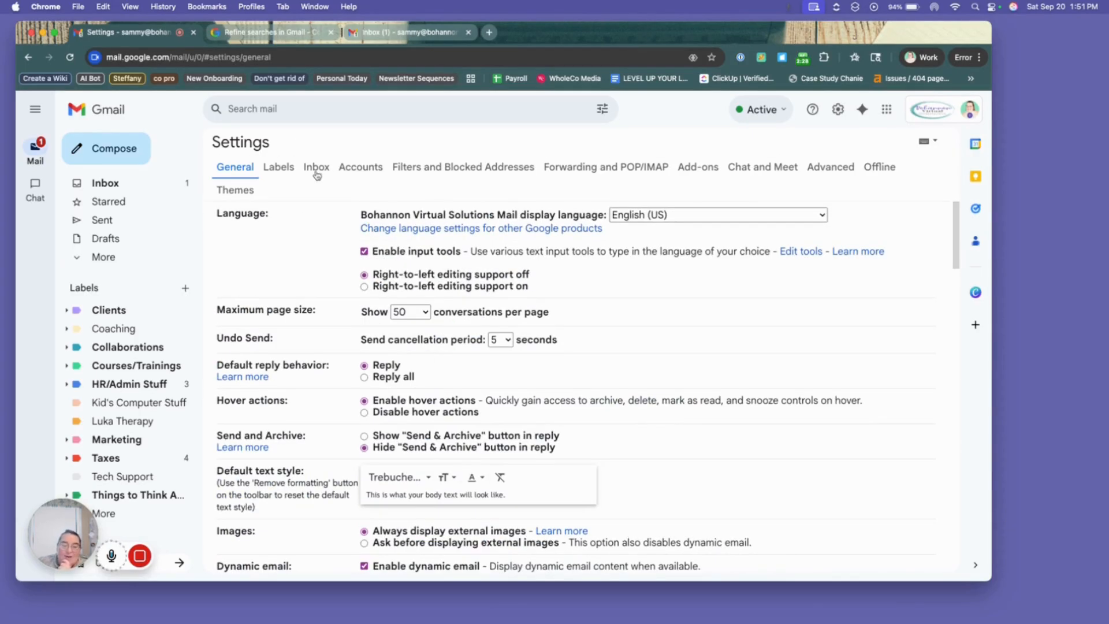
Step: Open the Inbox settings and view the available inbox types, keeping Multiple Inboxes selected
click(316, 172)
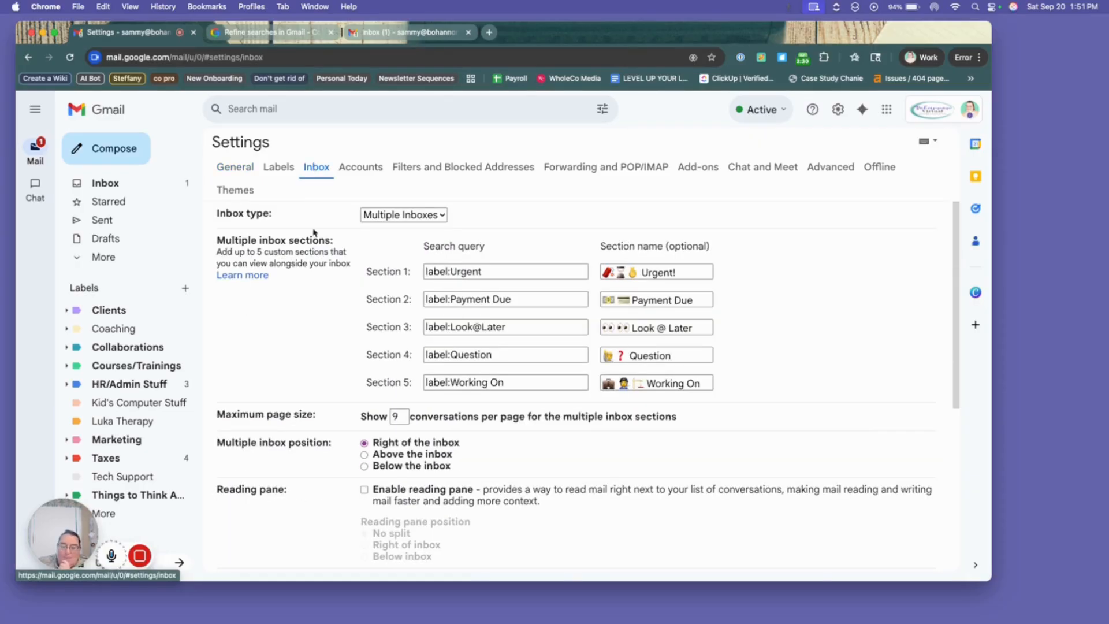
click(414, 220)
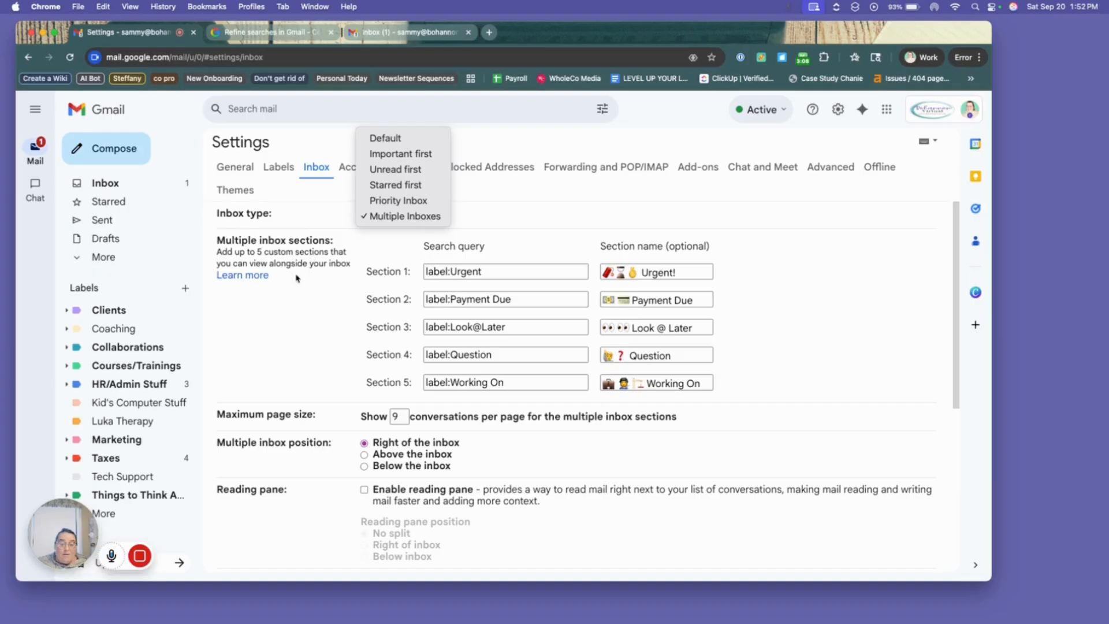
click(305, 307)
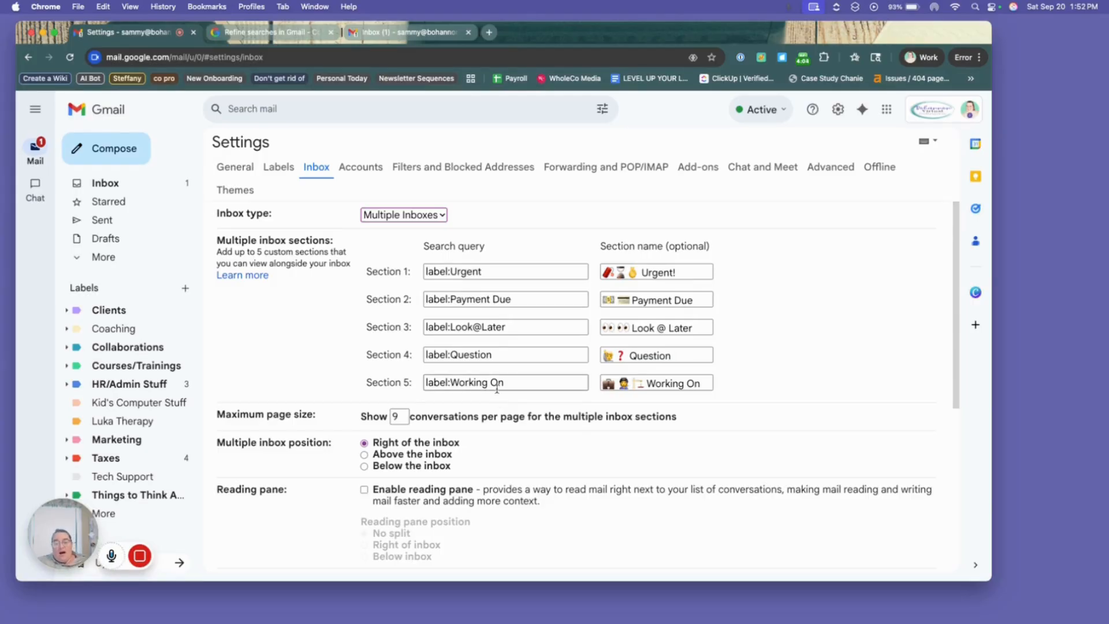
Step: Open the help on multiple inbox sections, read its setup instructions, and open the linked search criteria article
click(240, 276)
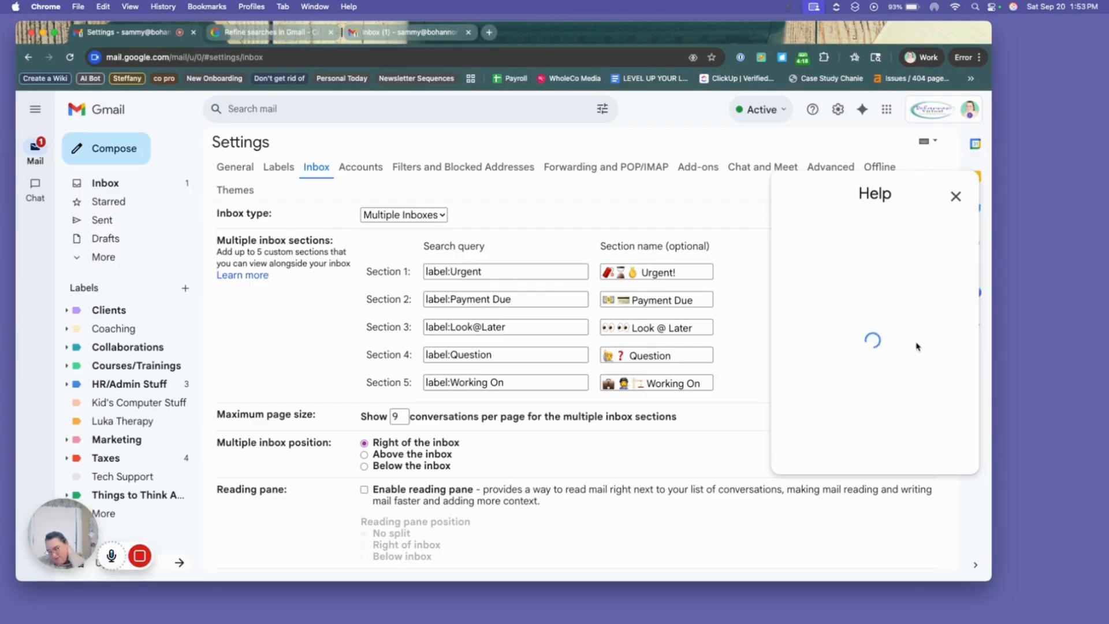
scroll(905, 374, down, 2)
scroll(905, 375, down, 10)
scroll(901, 378, down, 10)
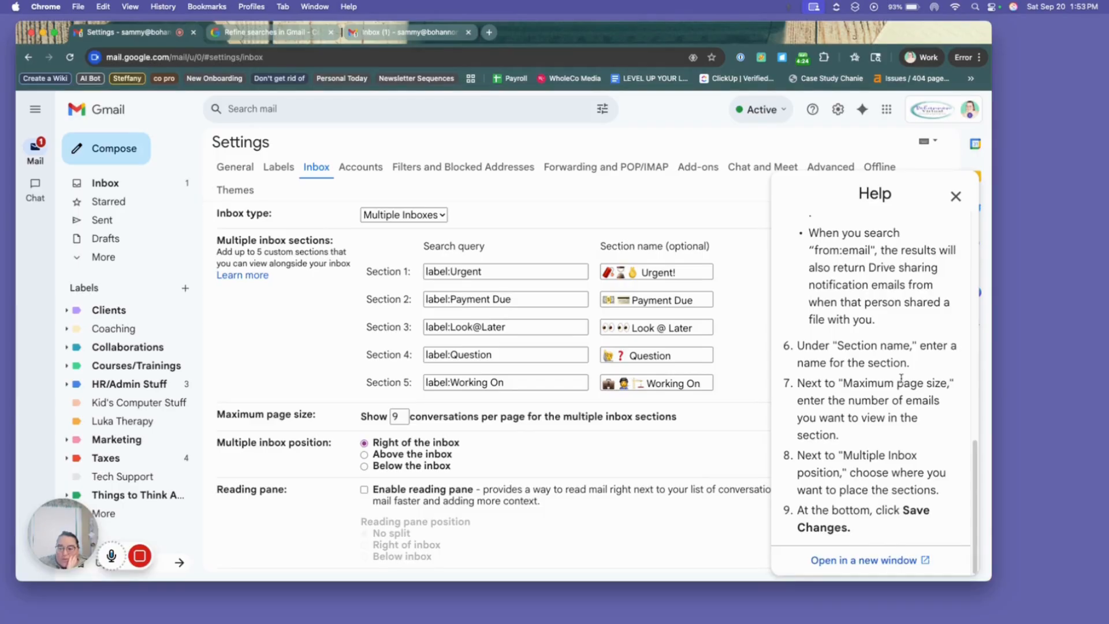
scroll(901, 379, up, 10)
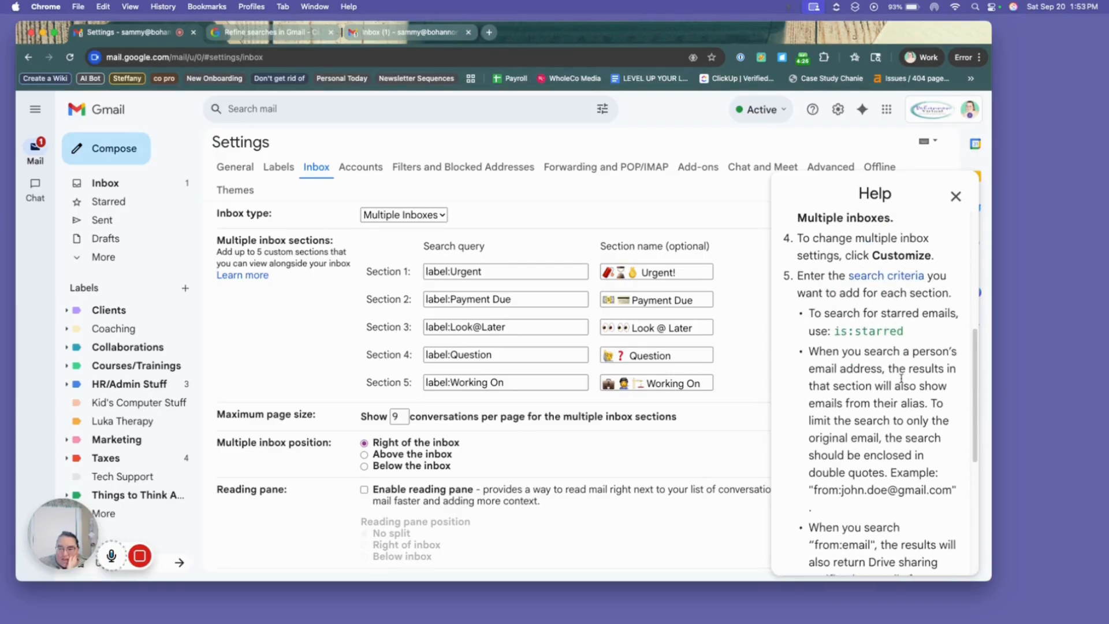
scroll(901, 378, up, 1)
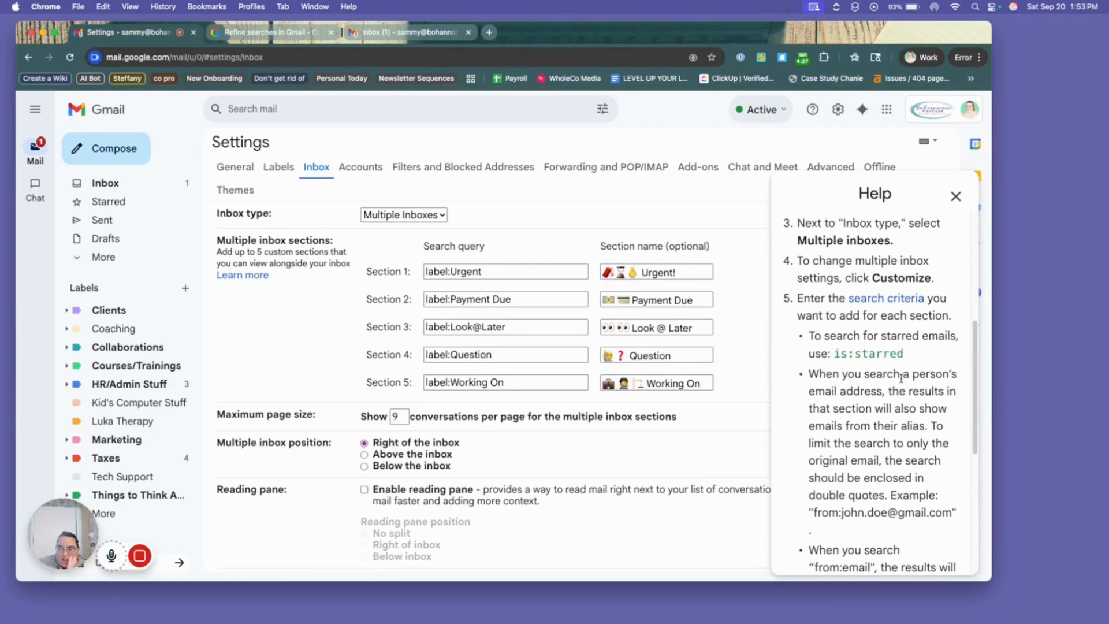
click(890, 298)
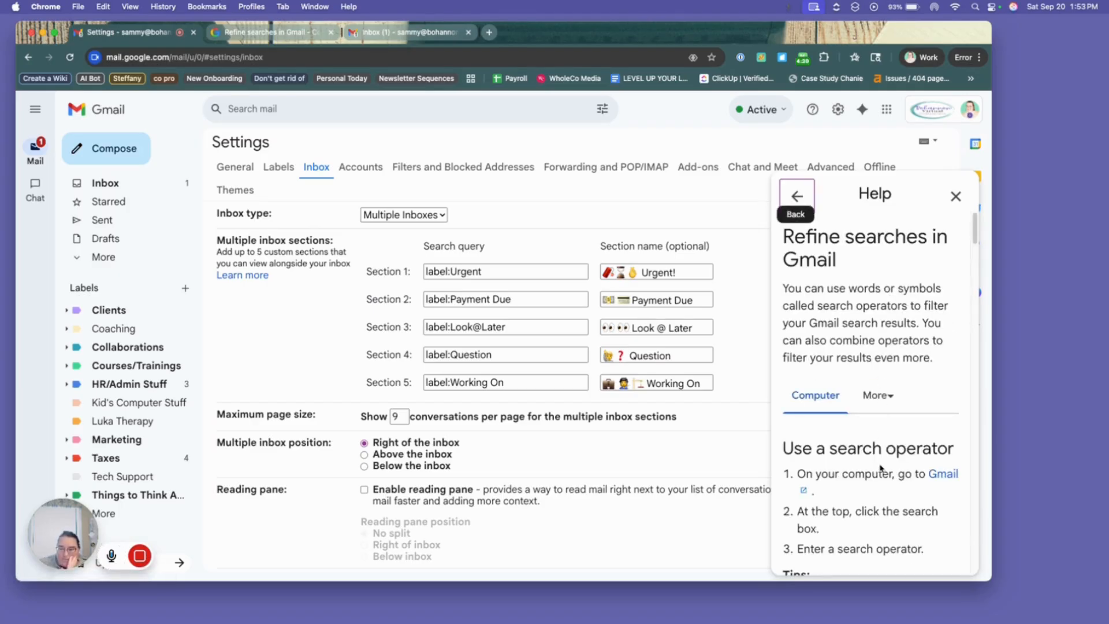
scroll(882, 462, down, 10)
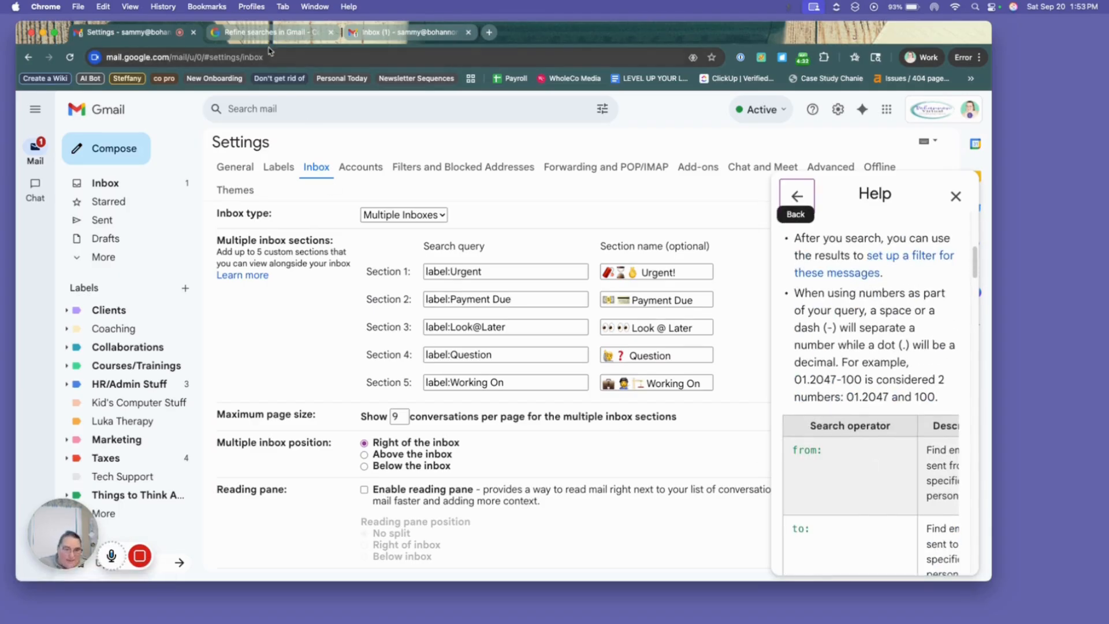
Step: Examine the search operator table in the full-page "Refine searches in Gmail" article, including the star, label and category operators
click(283, 35)
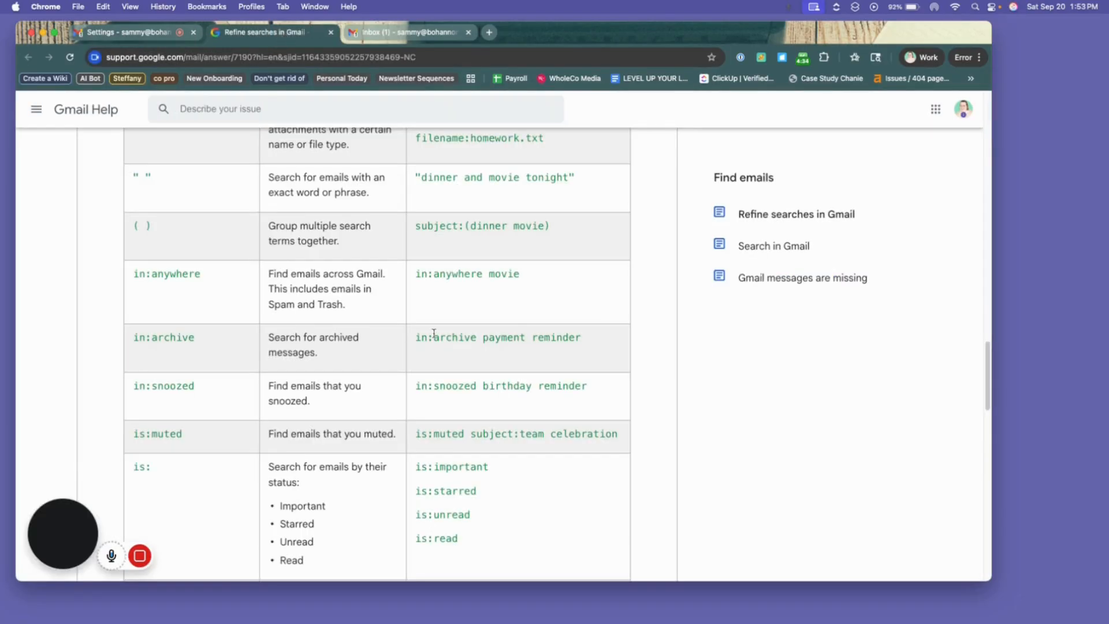
scroll(456, 334, up, 1)
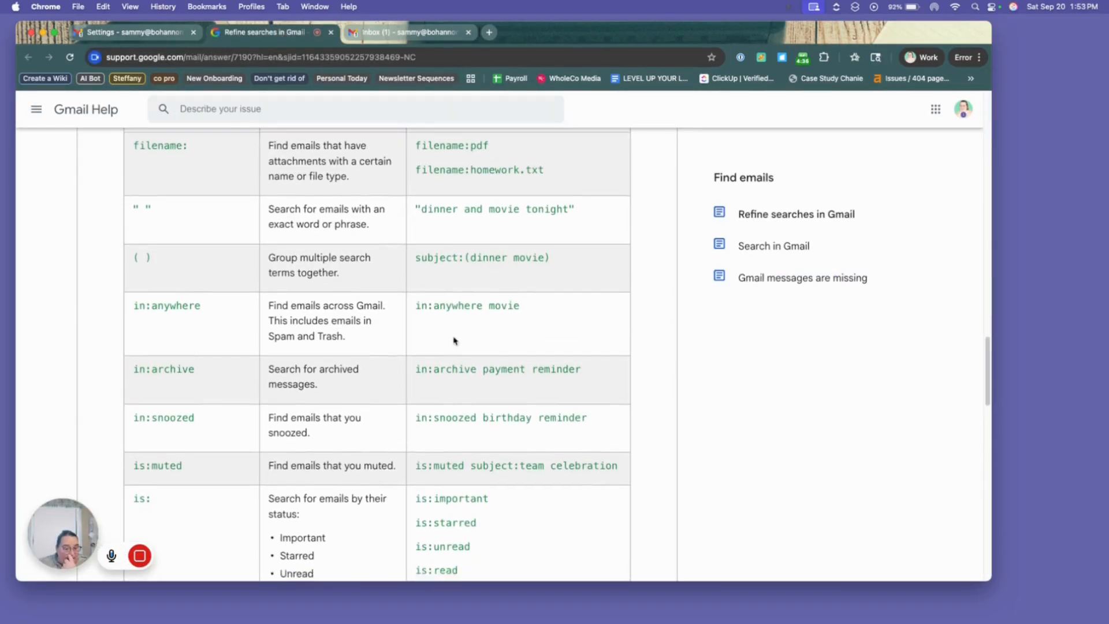
scroll(455, 335, down, 4)
scroll(454, 340, down, 7)
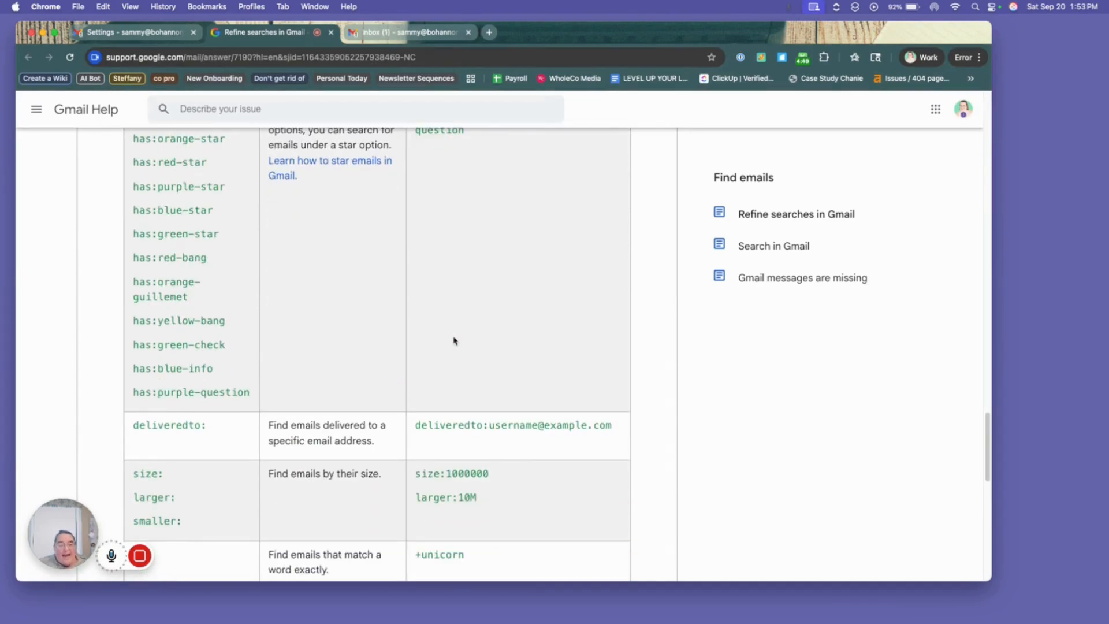
scroll(454, 341, up, 2)
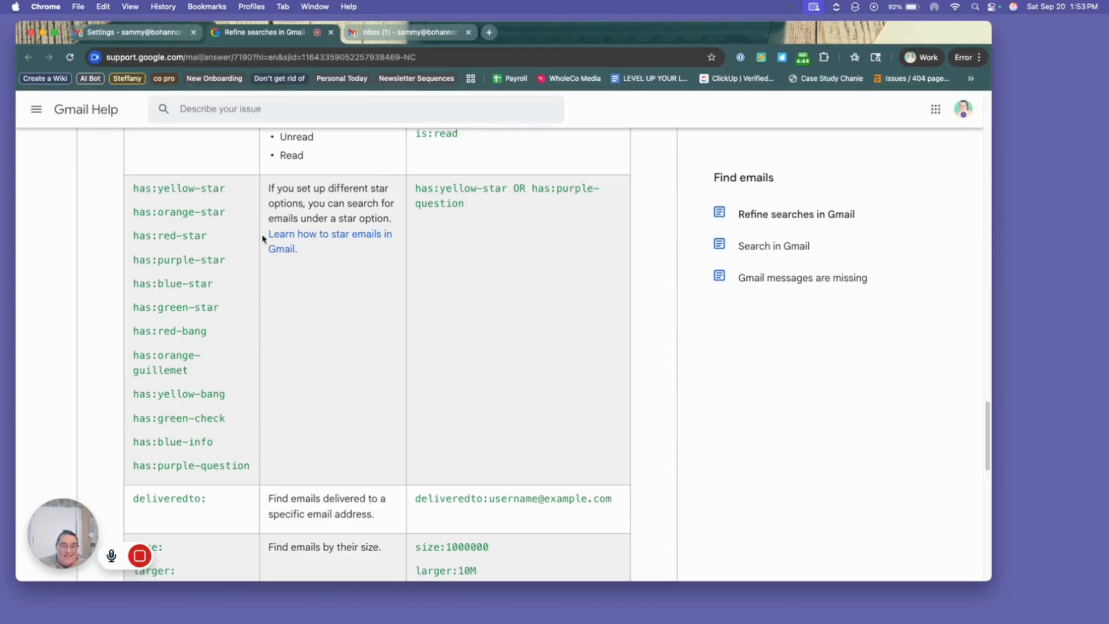
scroll(465, 408, down, 3)
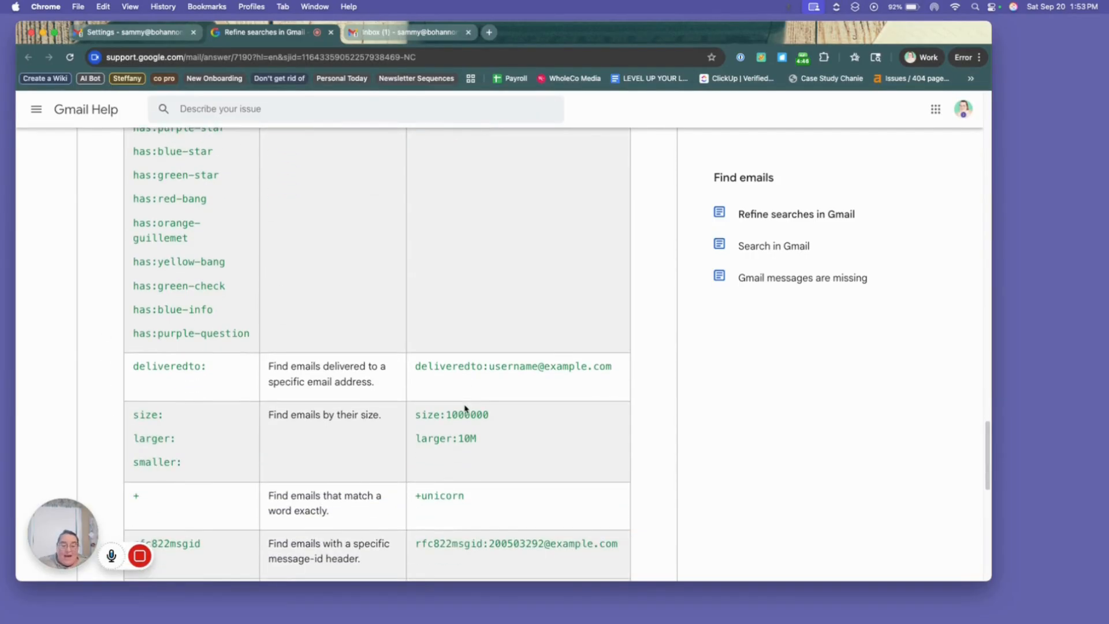
scroll(465, 409, down, 5)
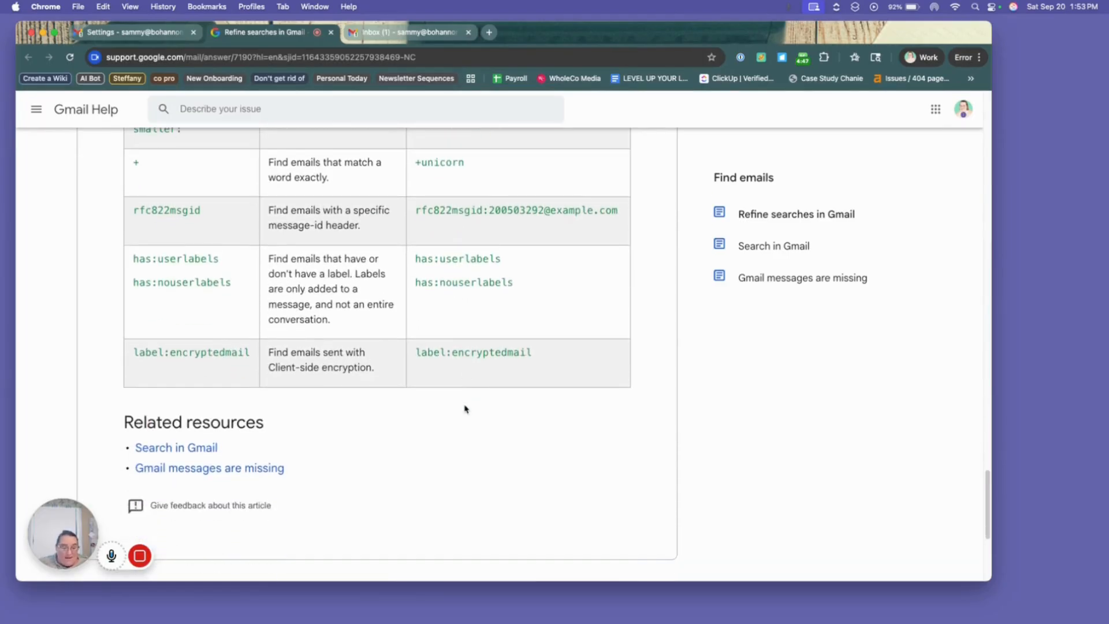
scroll(466, 408, down, 1)
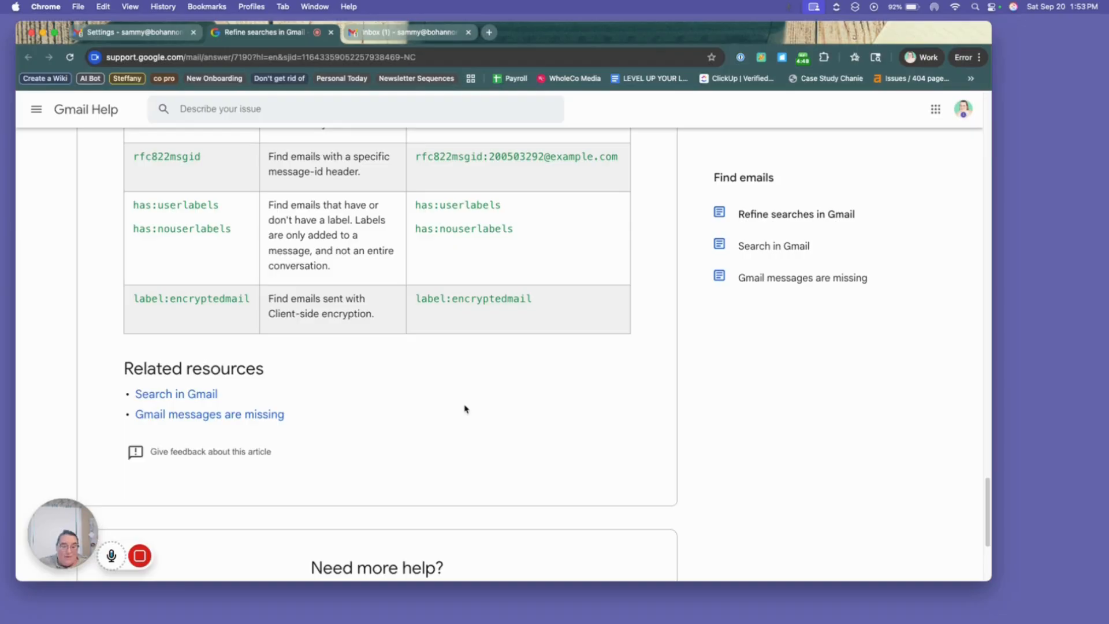
scroll(465, 408, up, 9)
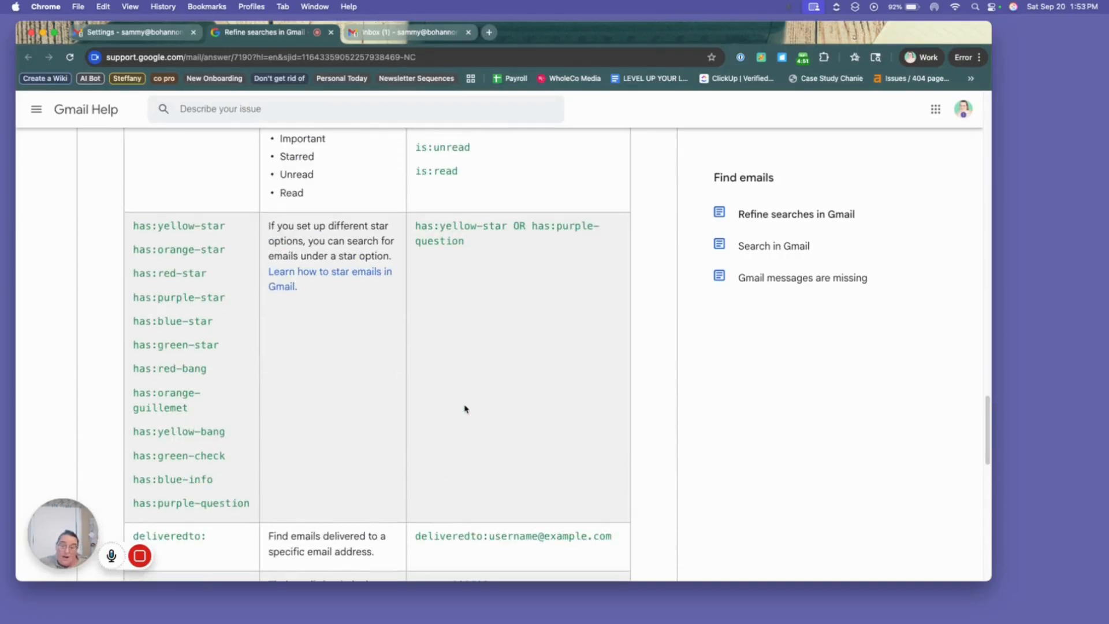
scroll(465, 408, up, 9)
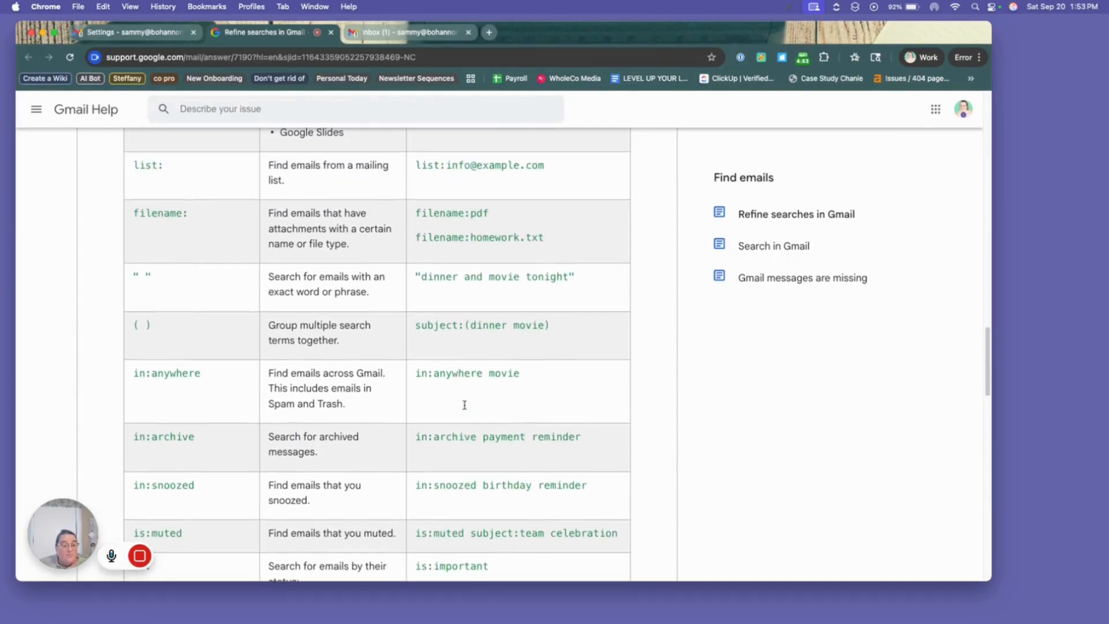
scroll(464, 405, up, 6)
scroll(464, 410, up, 3)
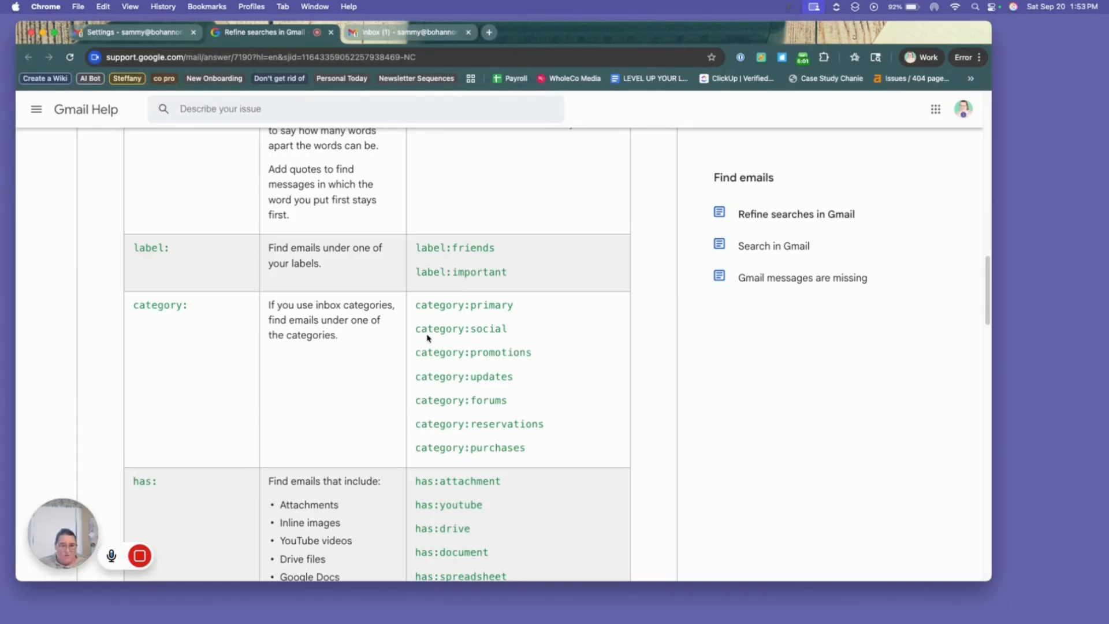
Step: Return to the Gmail inbox settings and close the help pane
click(126, 36)
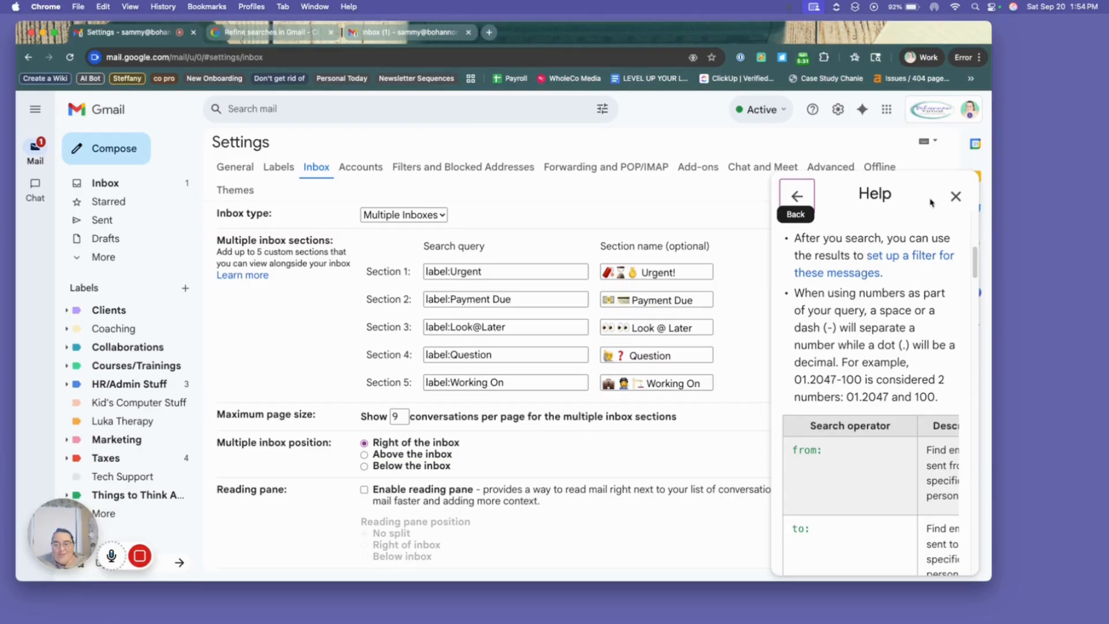
click(954, 198)
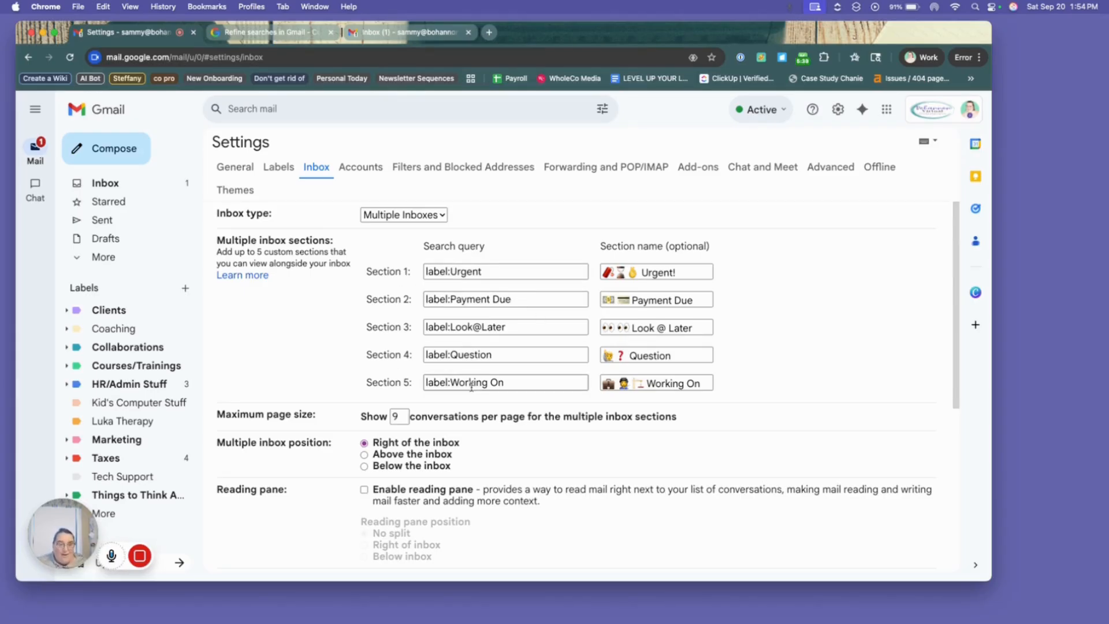
Step: In a new browser tab, search the web for "how to set up gmail search query for labels advanced" and expand the AI Overview
click(489, 33)
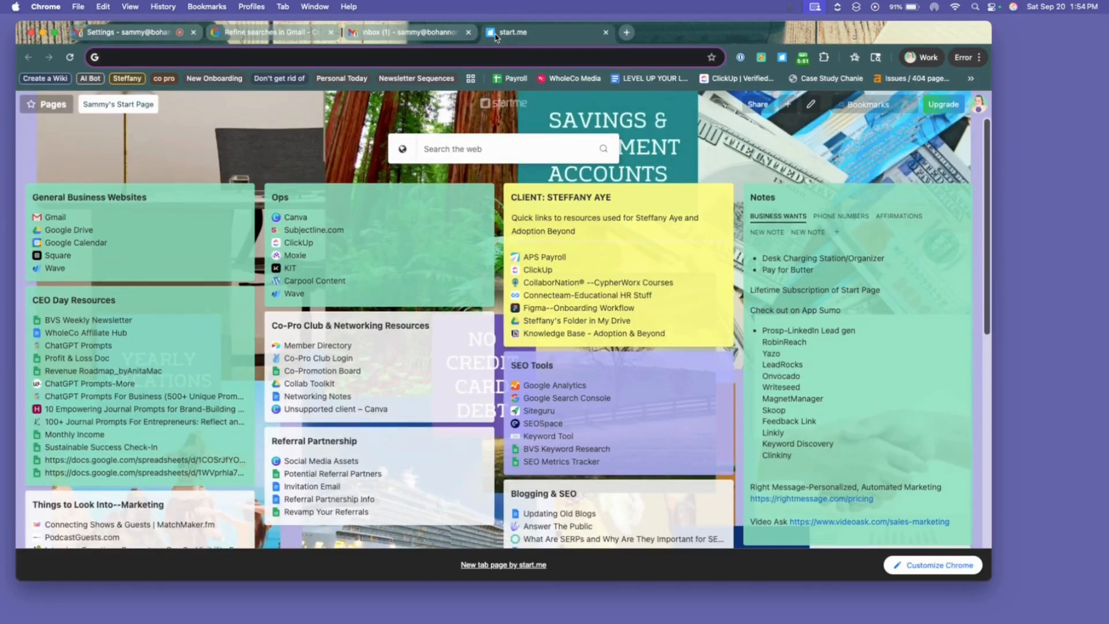
text(how to set up )
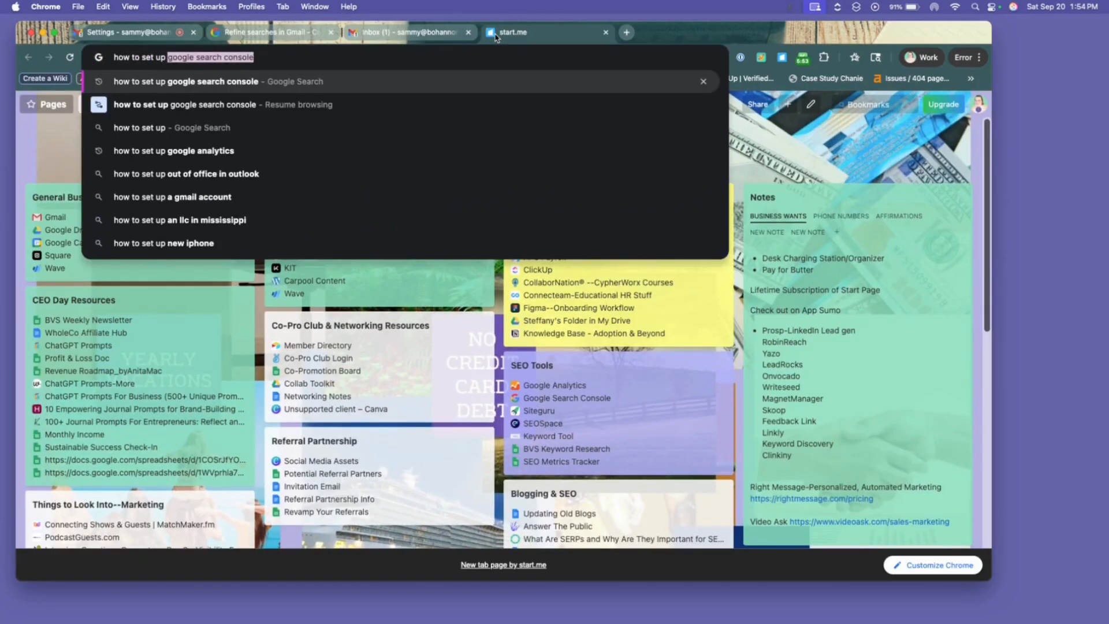
text(gmail s)
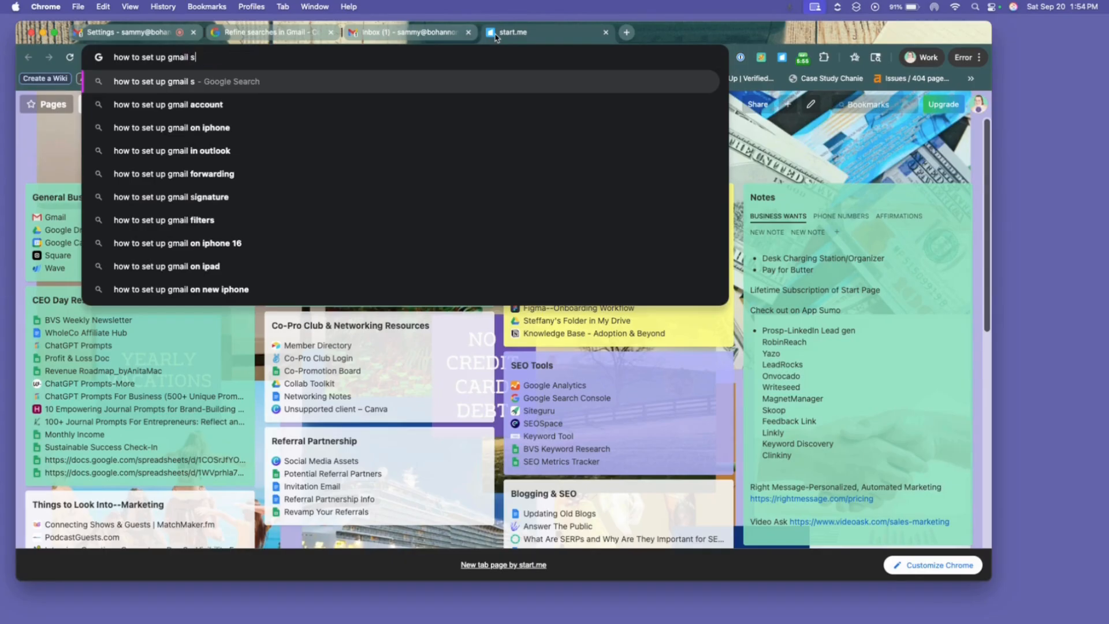
text(earch query for )
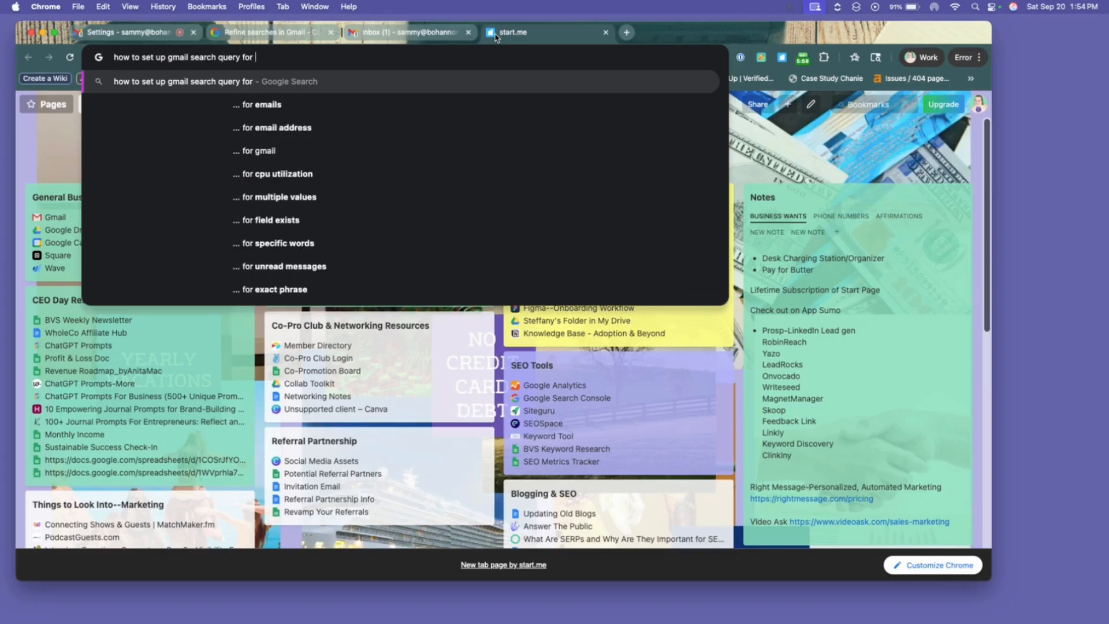
text(labels a)
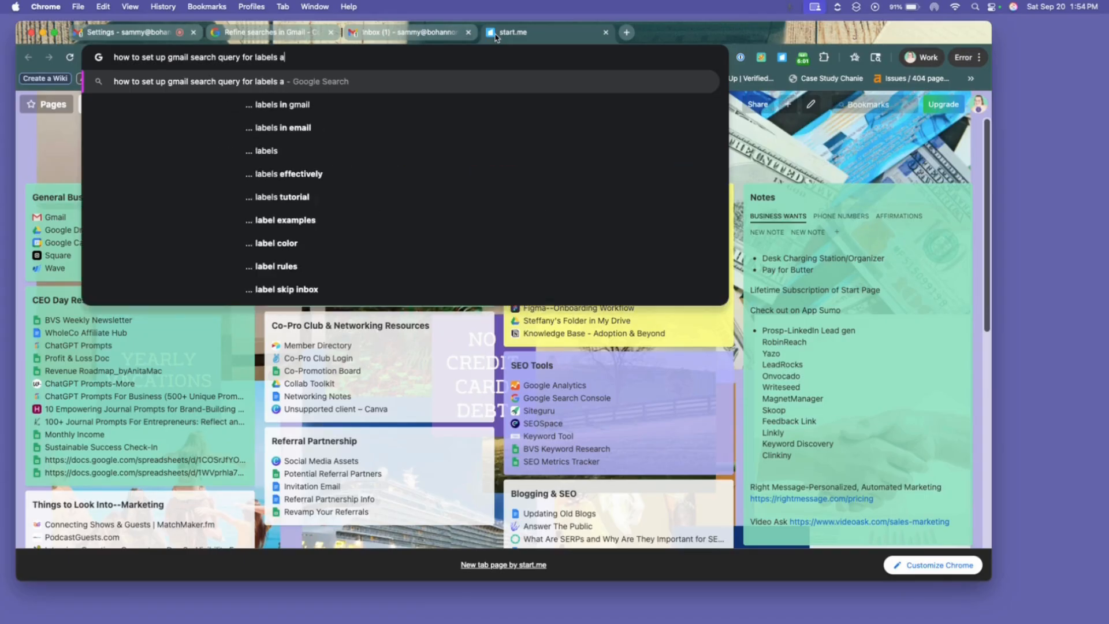
text(dvancced)
key(Return)
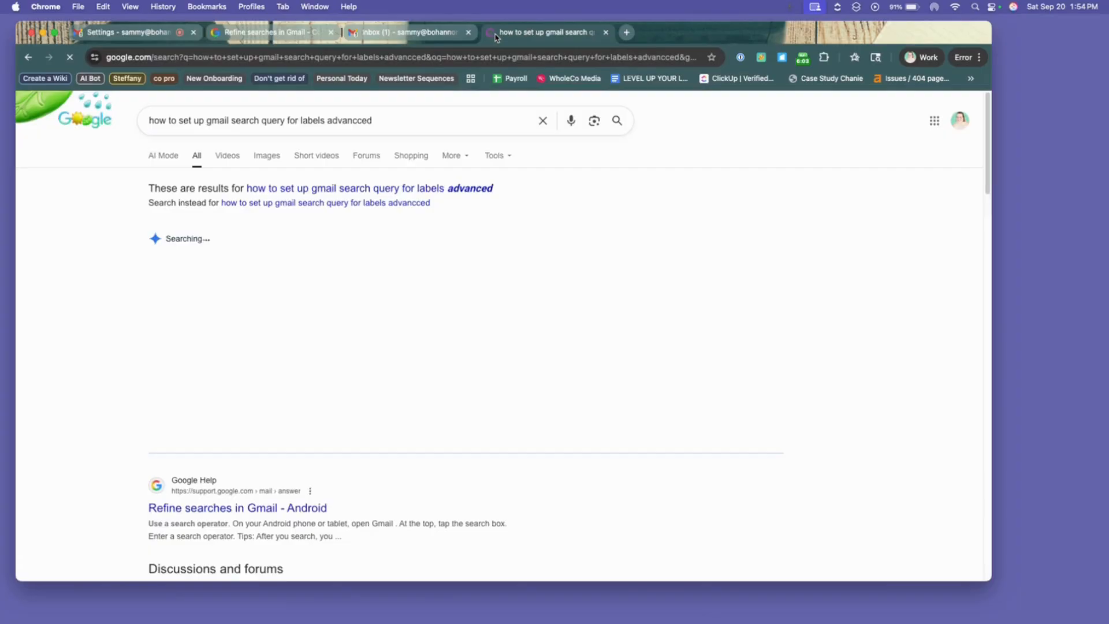
click(473, 190)
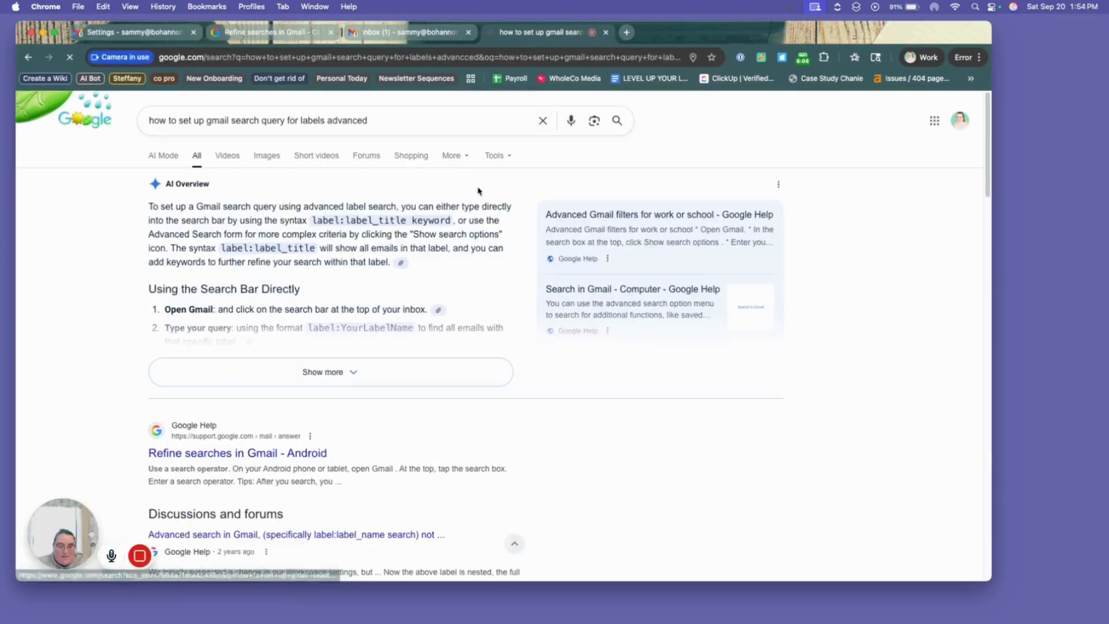
click(337, 369)
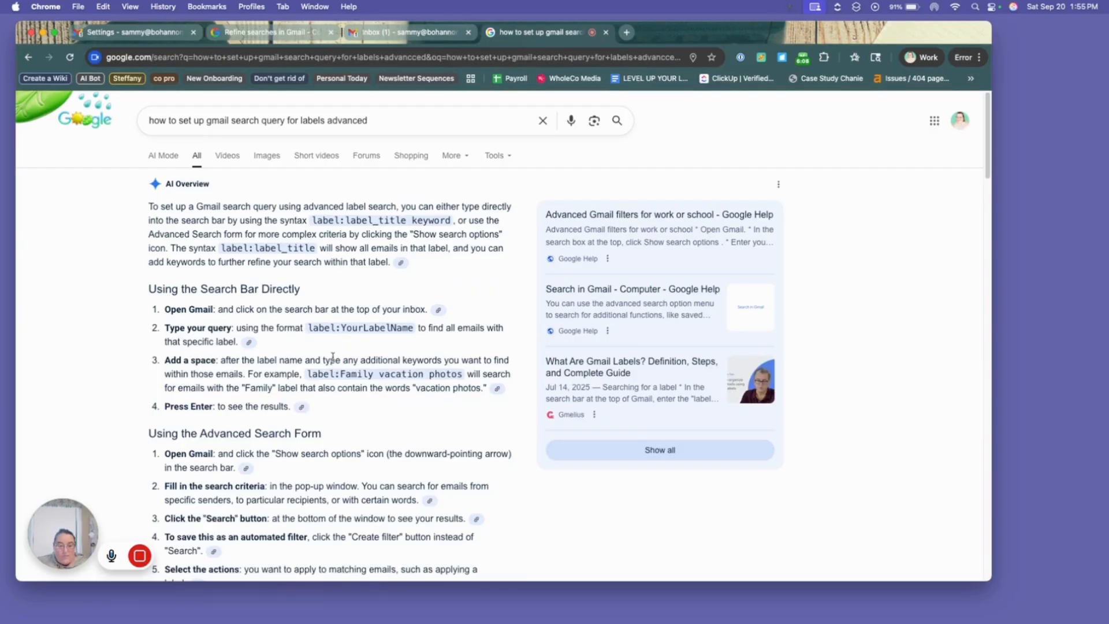
Step: Return to the Gmail inbox settings and inspect the Section 1 label query and the nested labels under Collaborations and Groups
scroll(334, 355, down, 5)
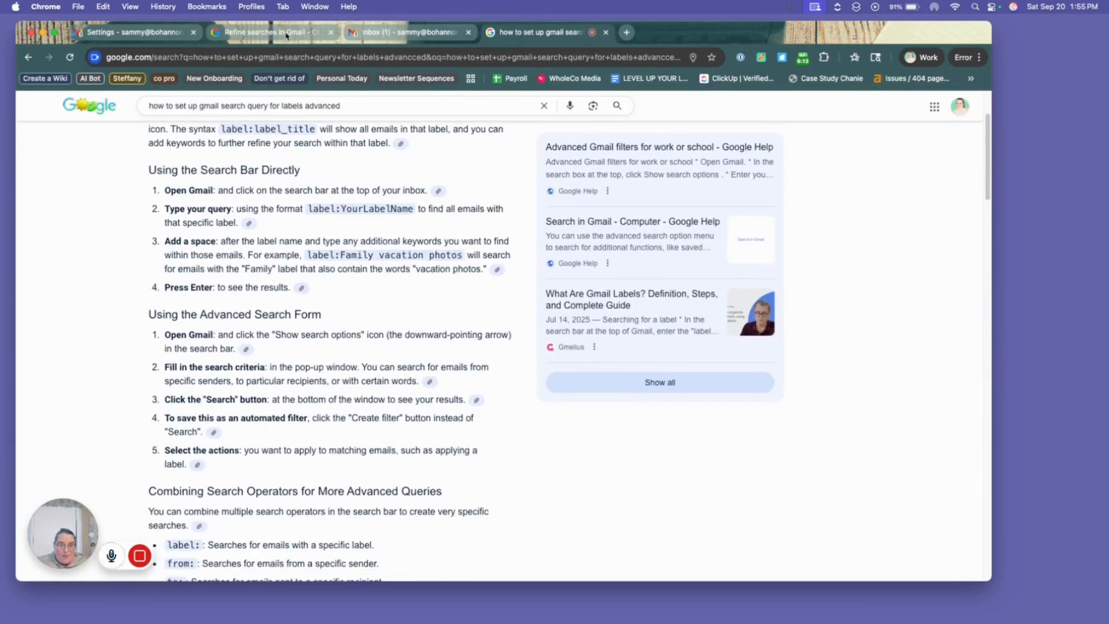
click(146, 33)
double_click(467, 272)
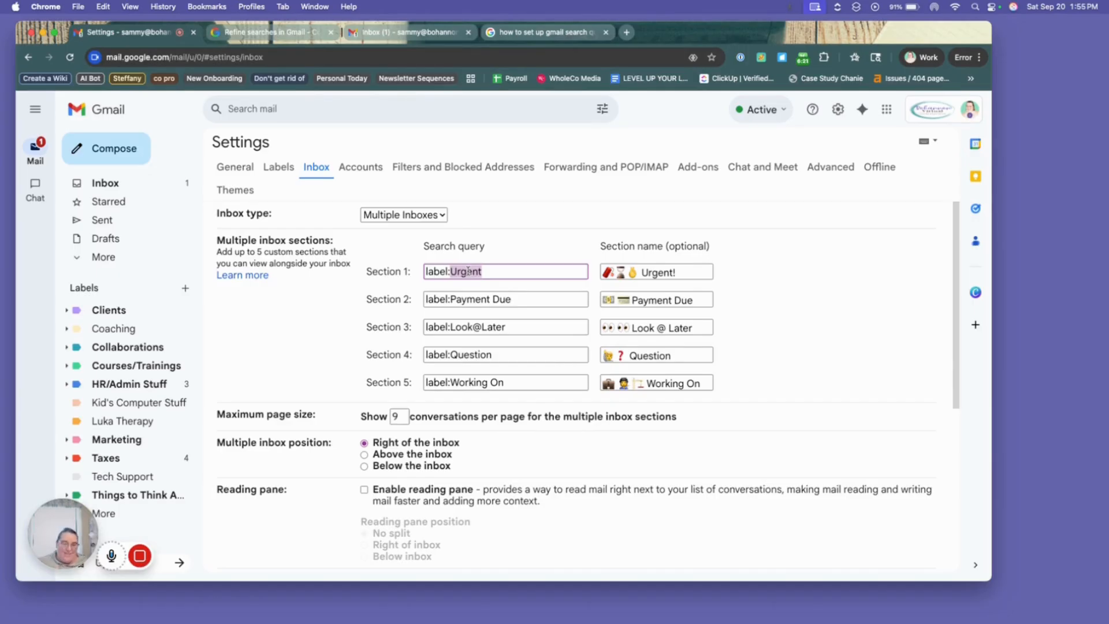
click(68, 347)
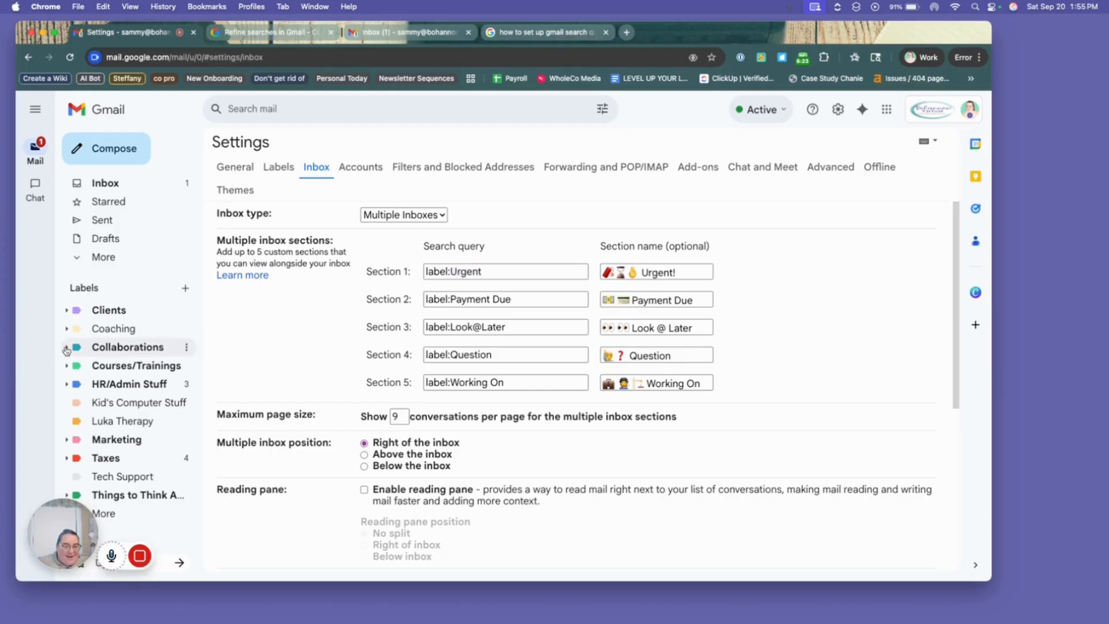
click(71, 403)
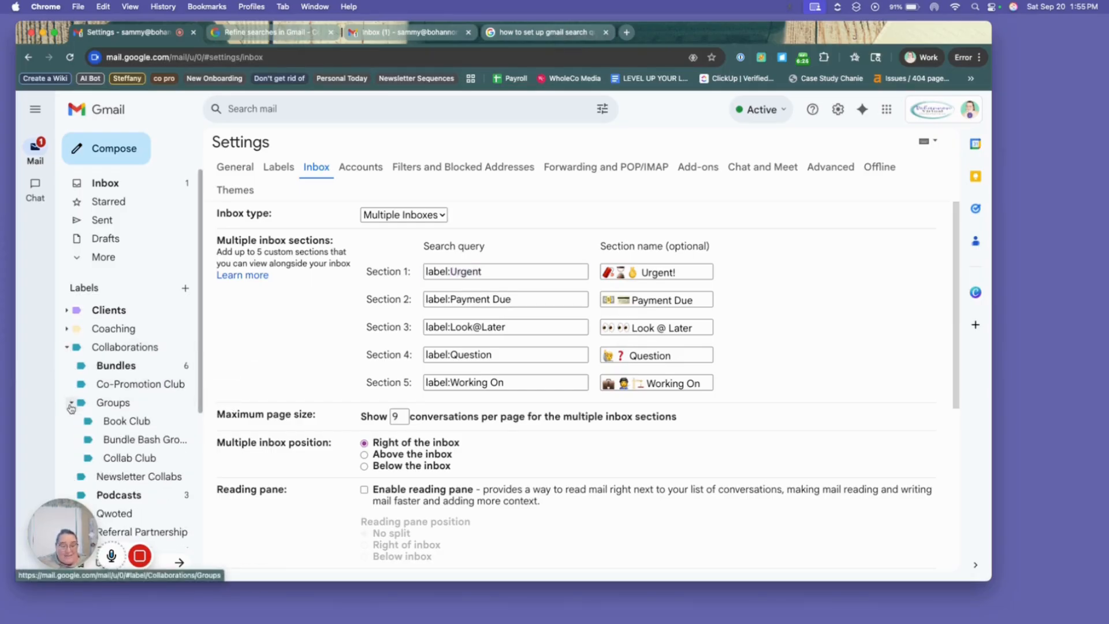
click(70, 404)
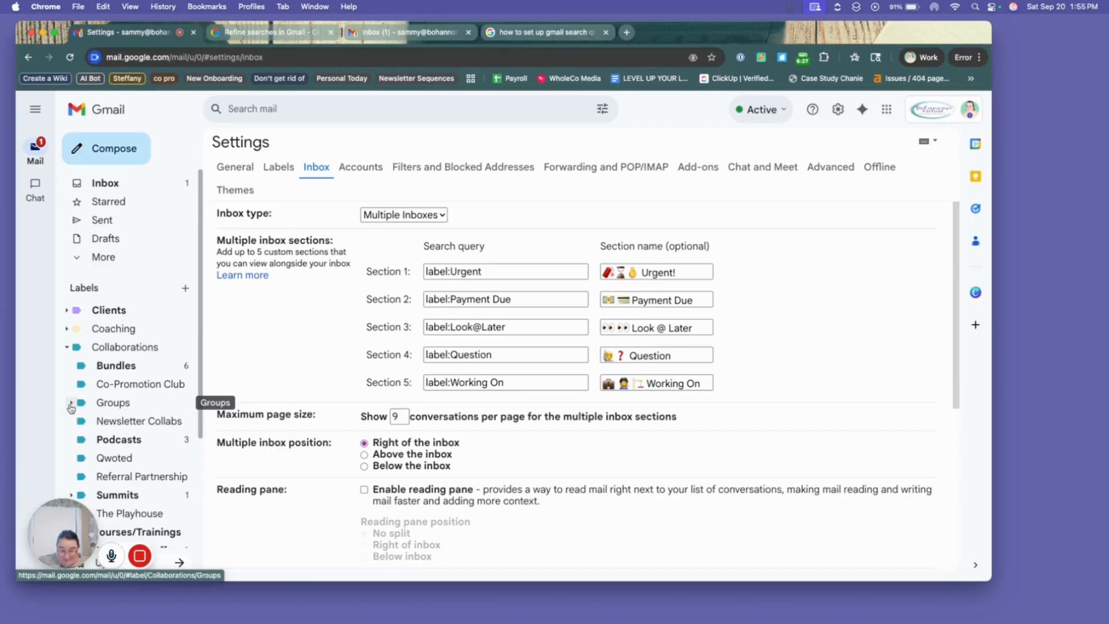
click(67, 347)
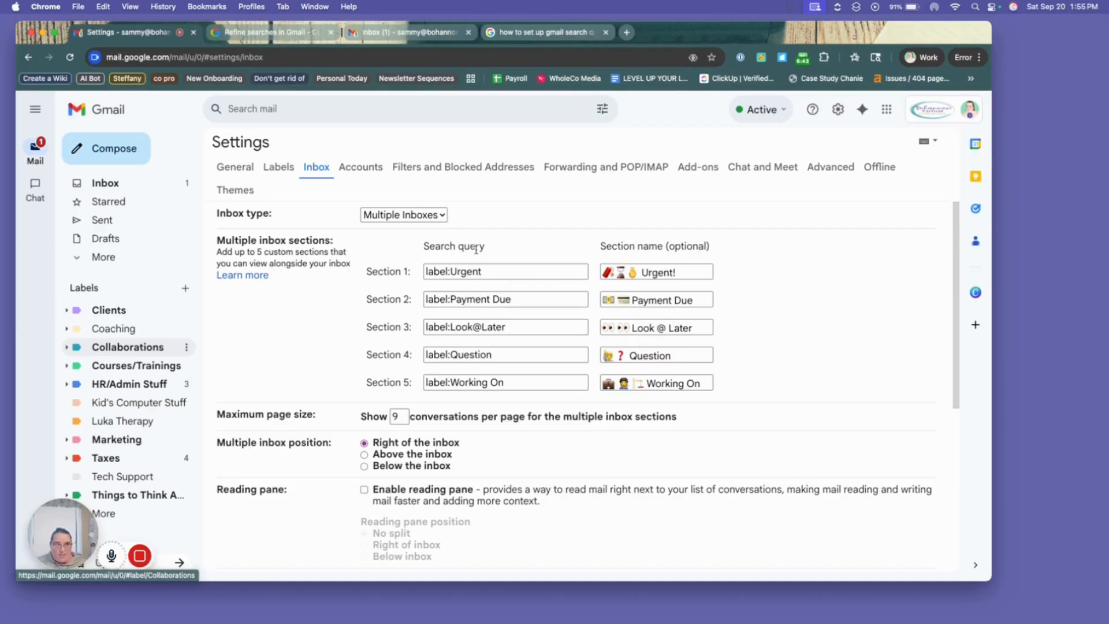
Step: Go back to the web search results and examine the AI Overview's search operators, forum discussions, videos and related questions
click(544, 33)
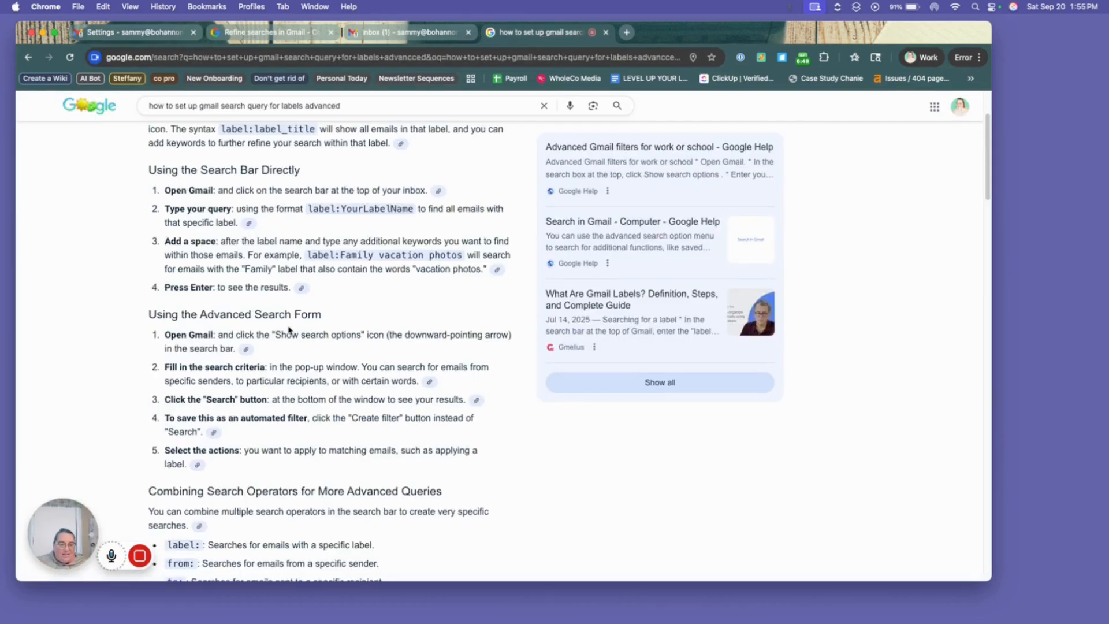
scroll(289, 330, down, 5)
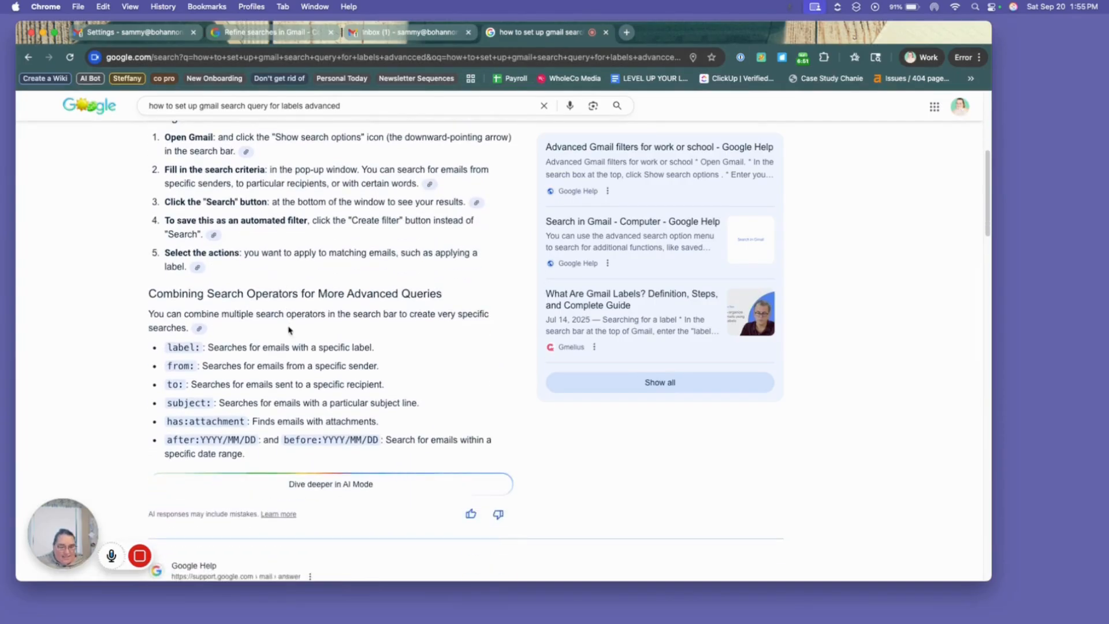
scroll(289, 329, down, 3)
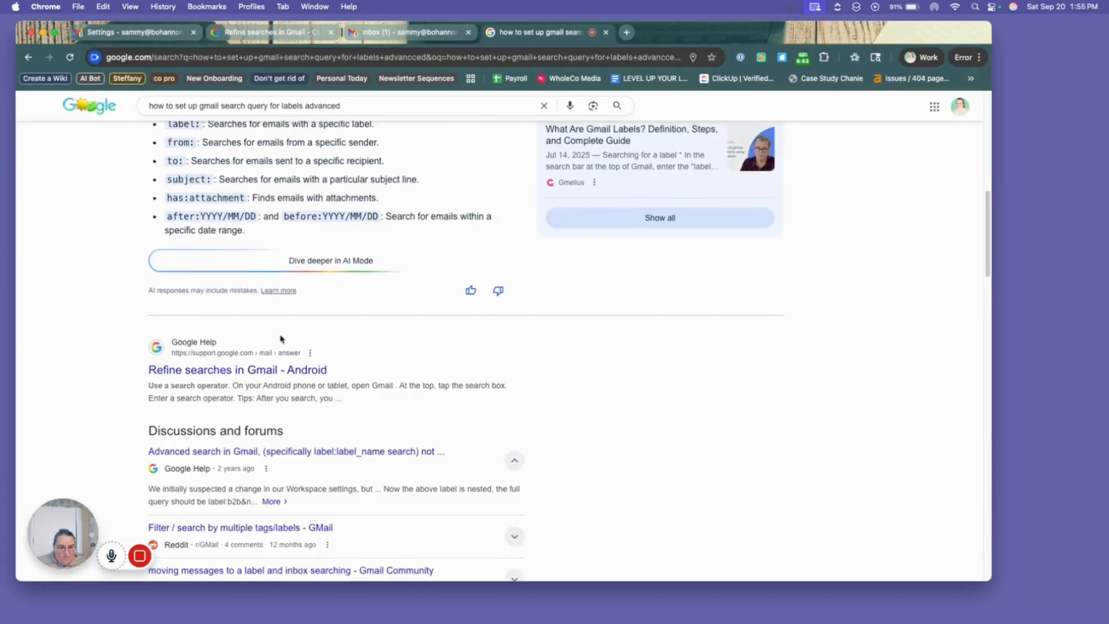
scroll(282, 338, down, 3)
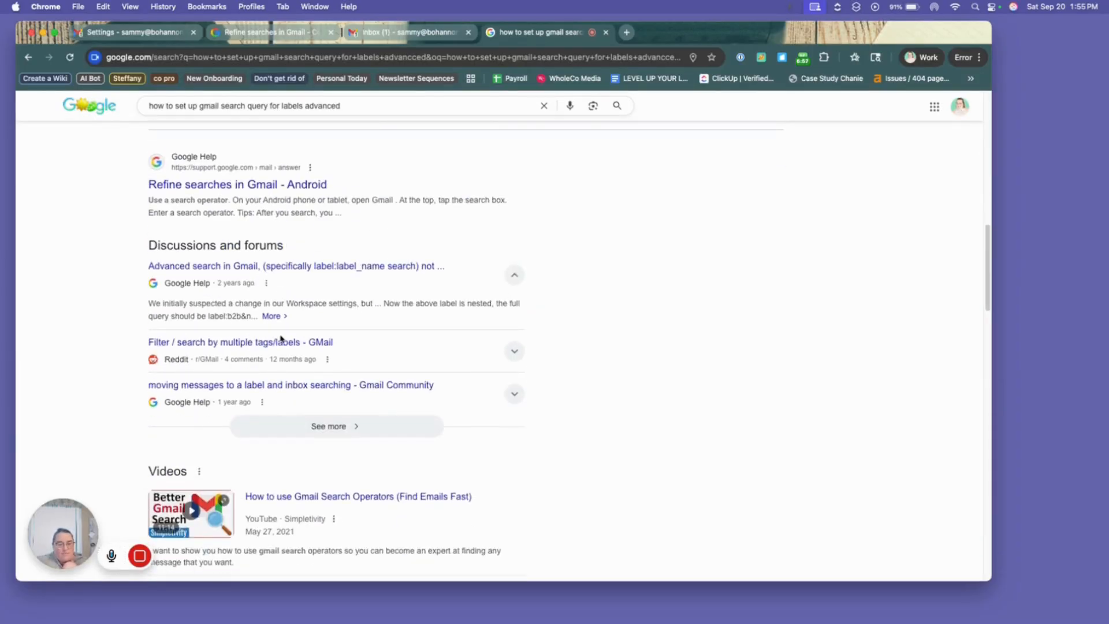
scroll(281, 338, down, 2)
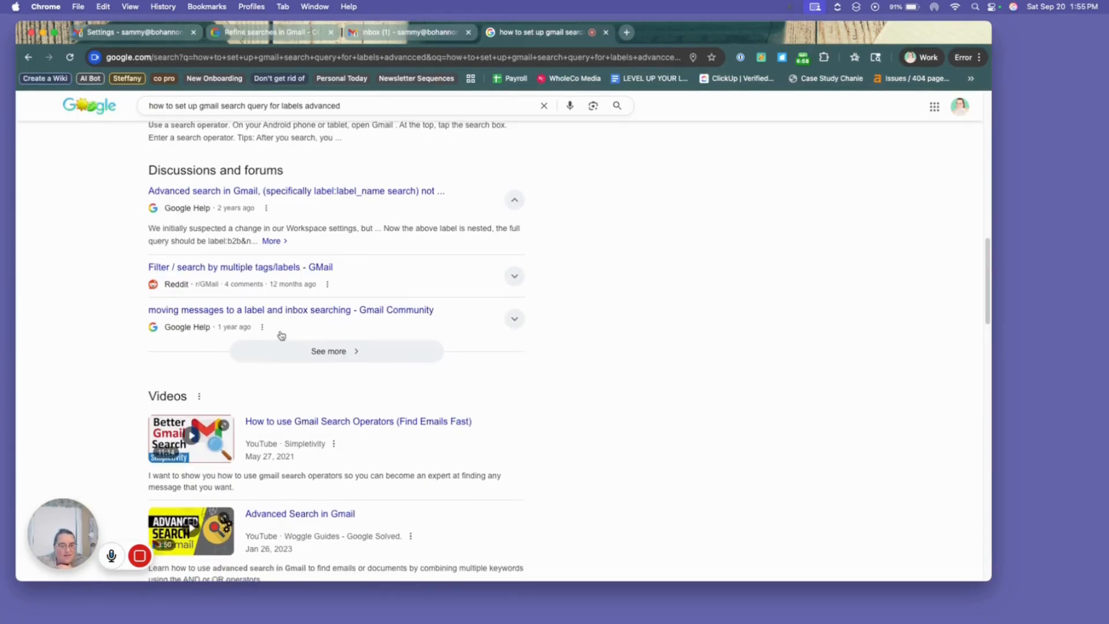
scroll(281, 335, down, 10)
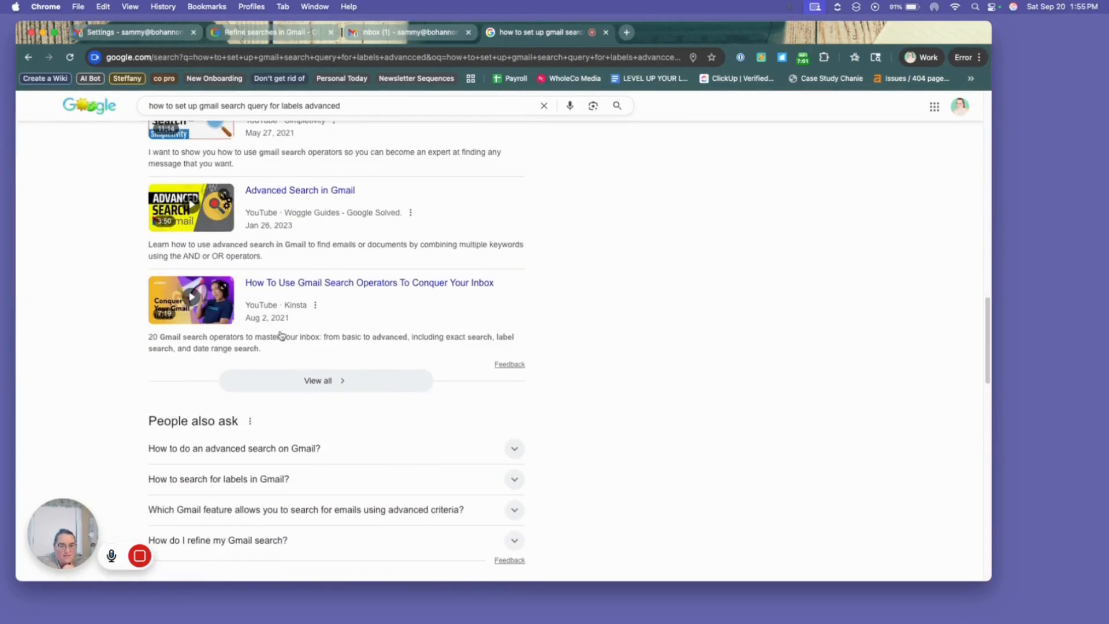
scroll(282, 336, down, 2)
scroll(280, 329, up, 15)
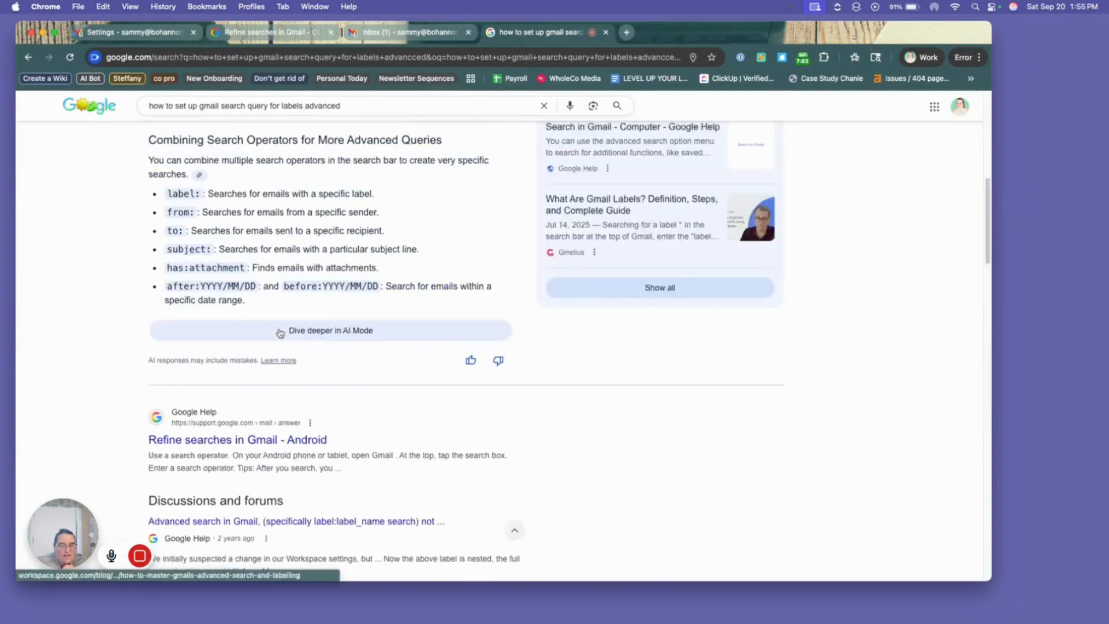
Step: Search the web for "how to set up gmail search query for labels hierarchy" and highlight the parent/child1 syntax in the AI Overview
drag(371, 120, 327, 121)
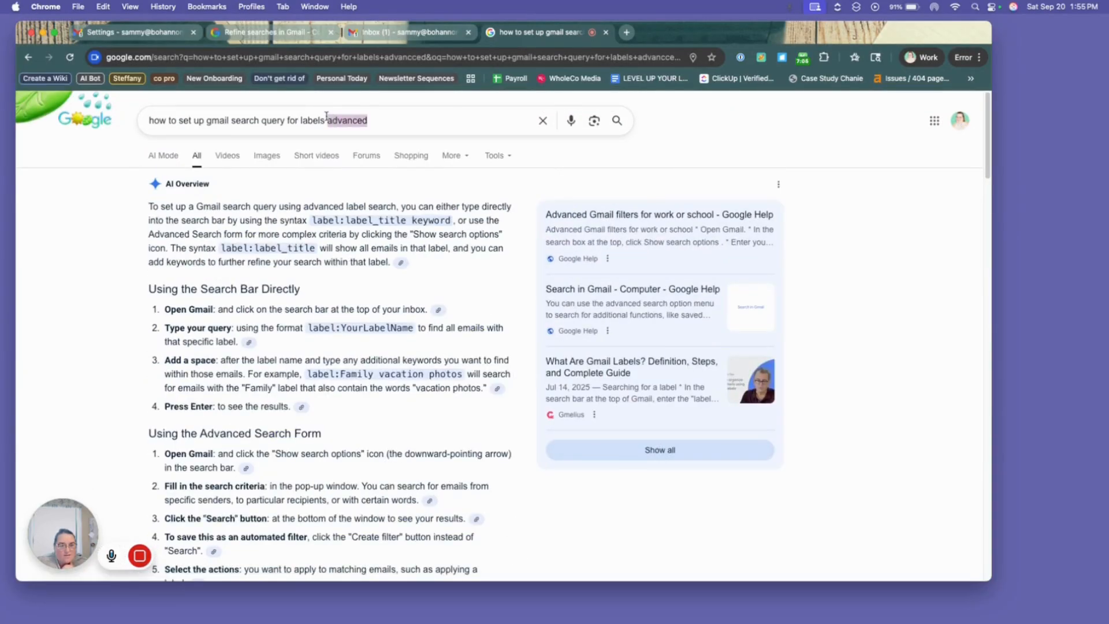
text(hier)
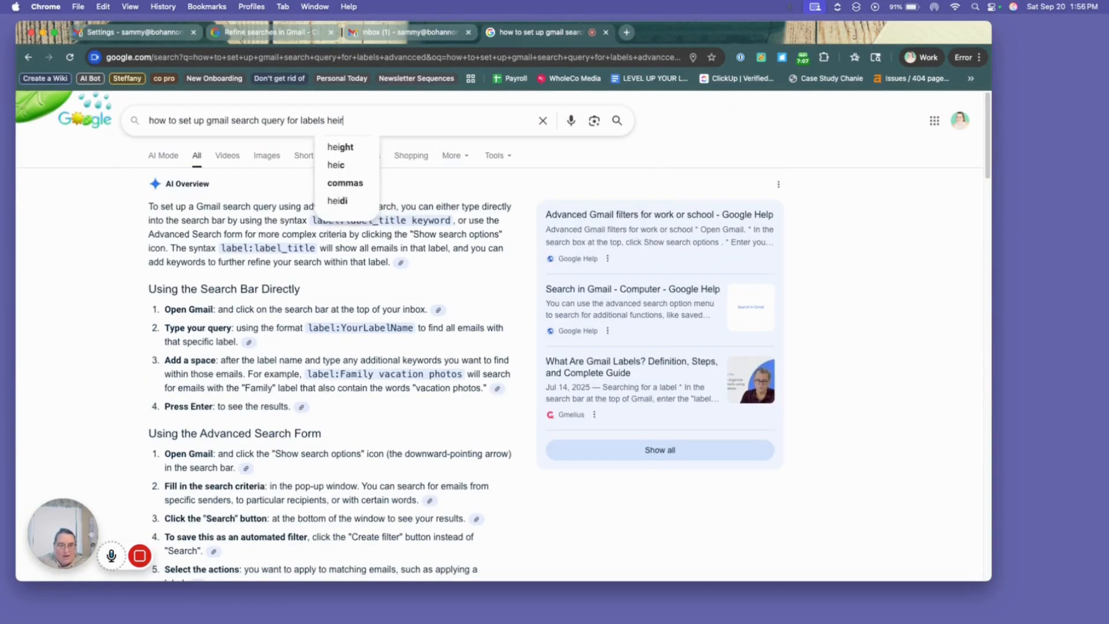
text(archy)
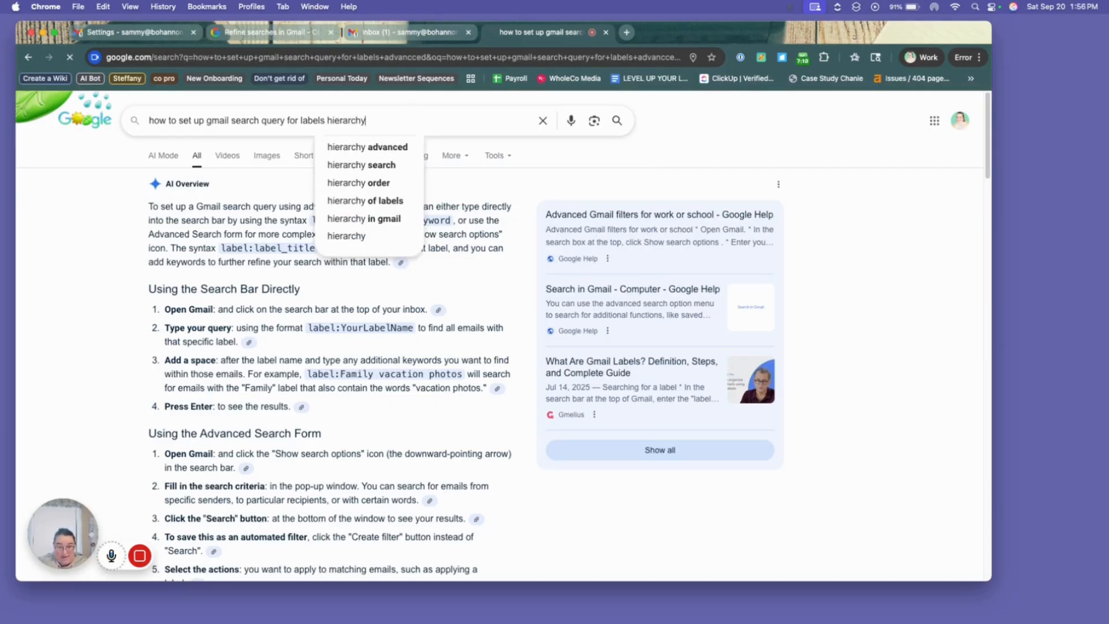
key(Return)
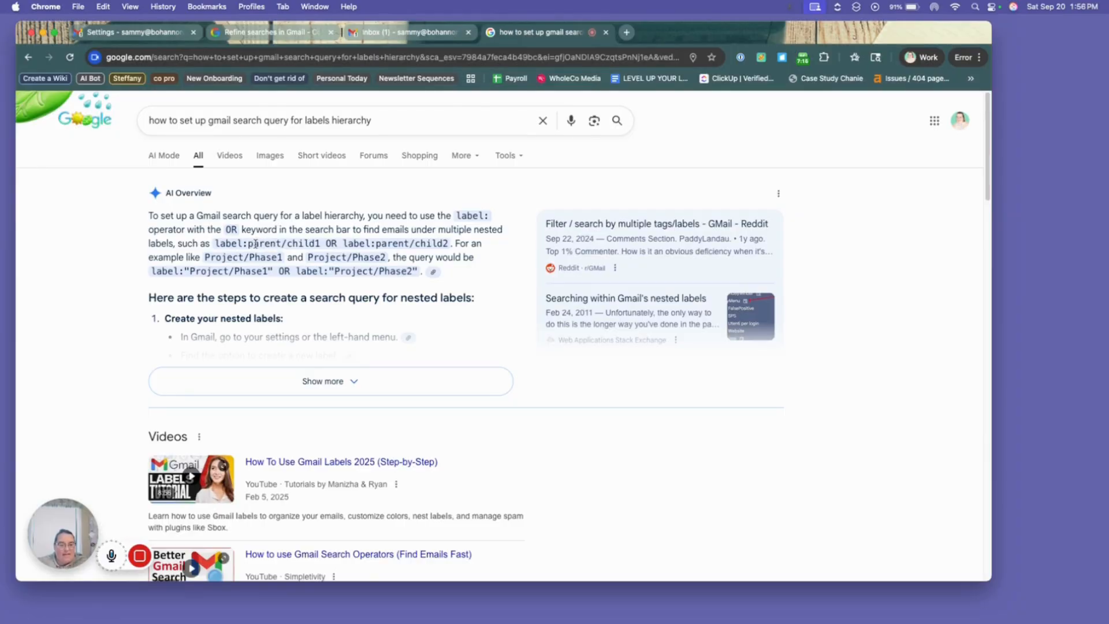
drag(248, 244, 318, 243)
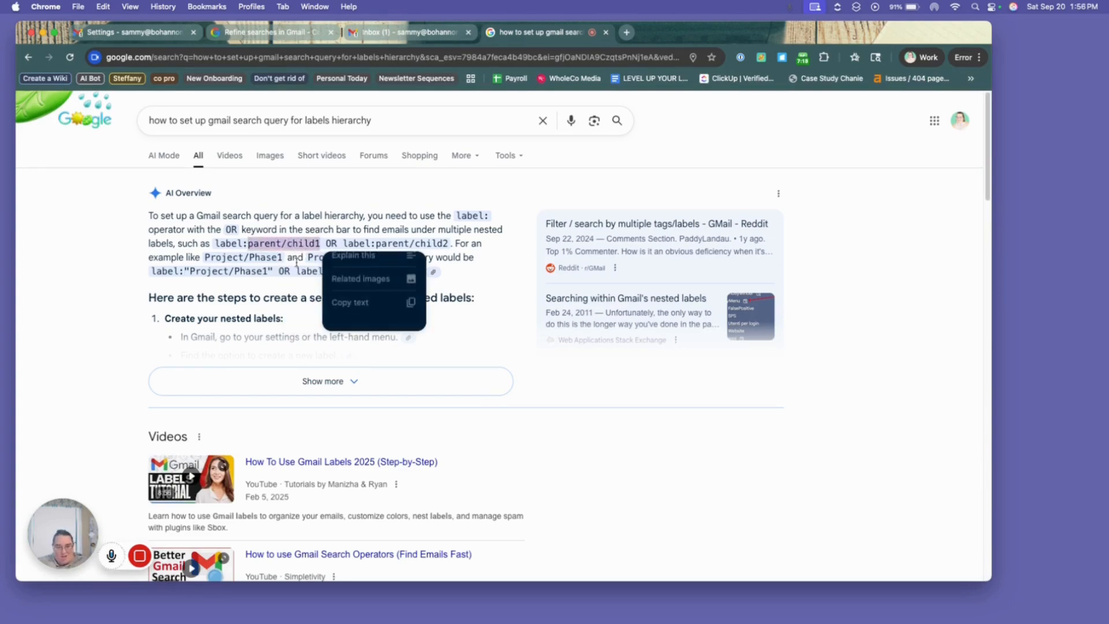
click(128, 294)
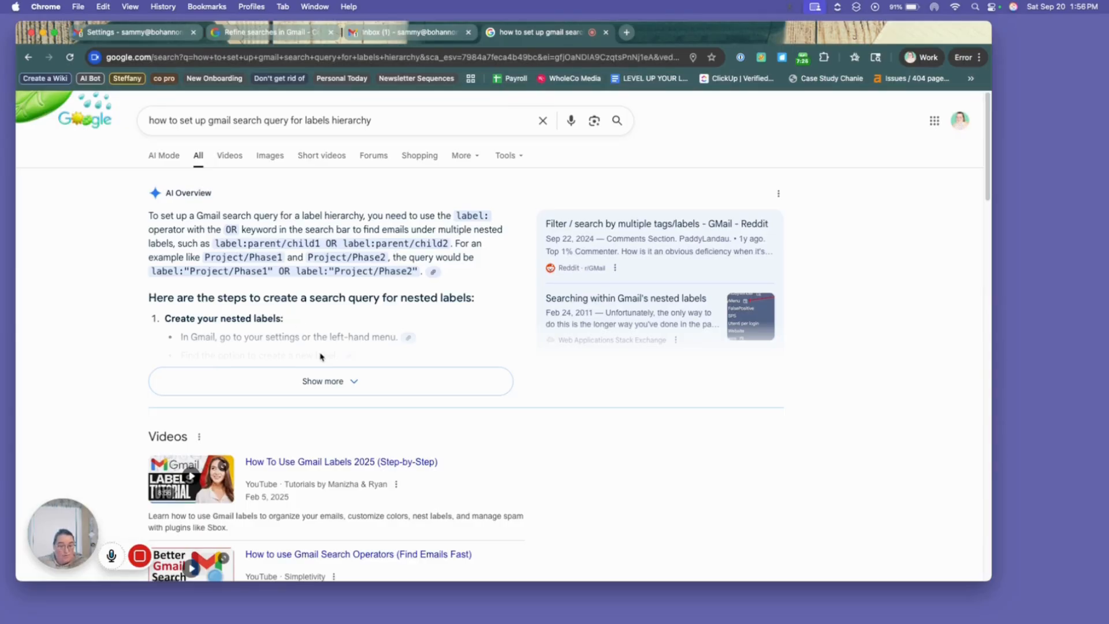
Step: Return to the Gmail settings, expand the full label list and delete the Follow Up label nested under Inbox Actions
click(141, 33)
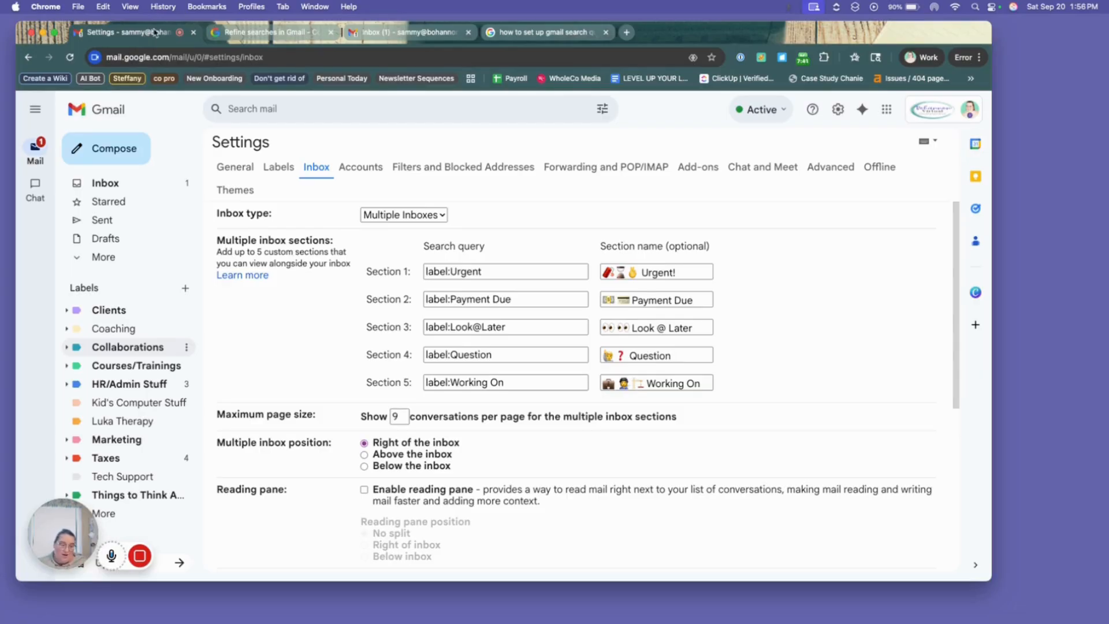
mouse_move(35, 191)
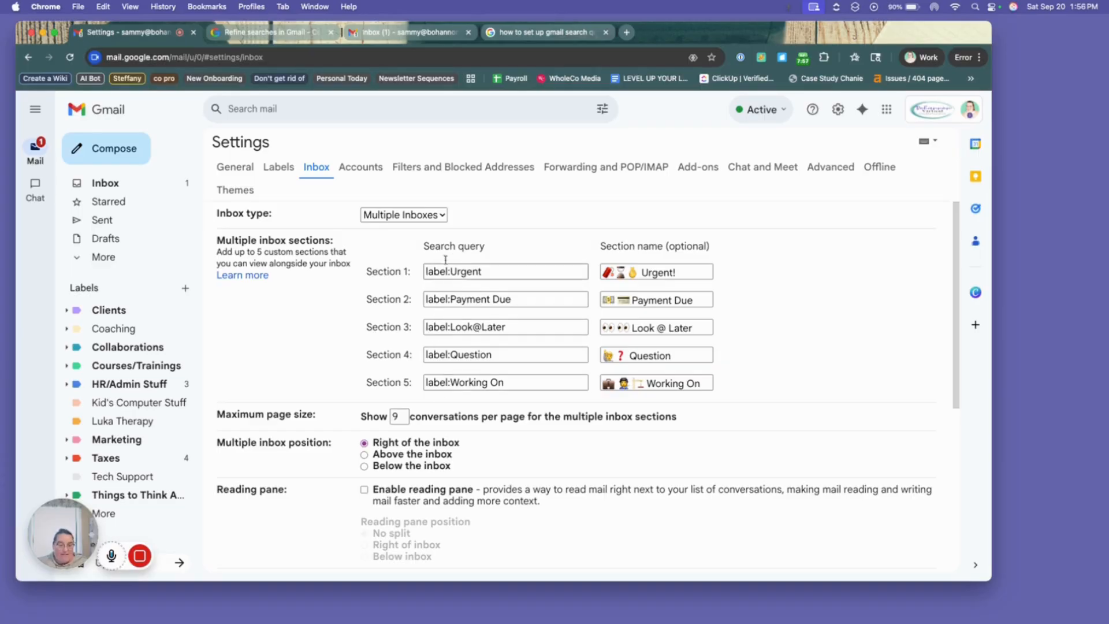
mouse_move(93, 532)
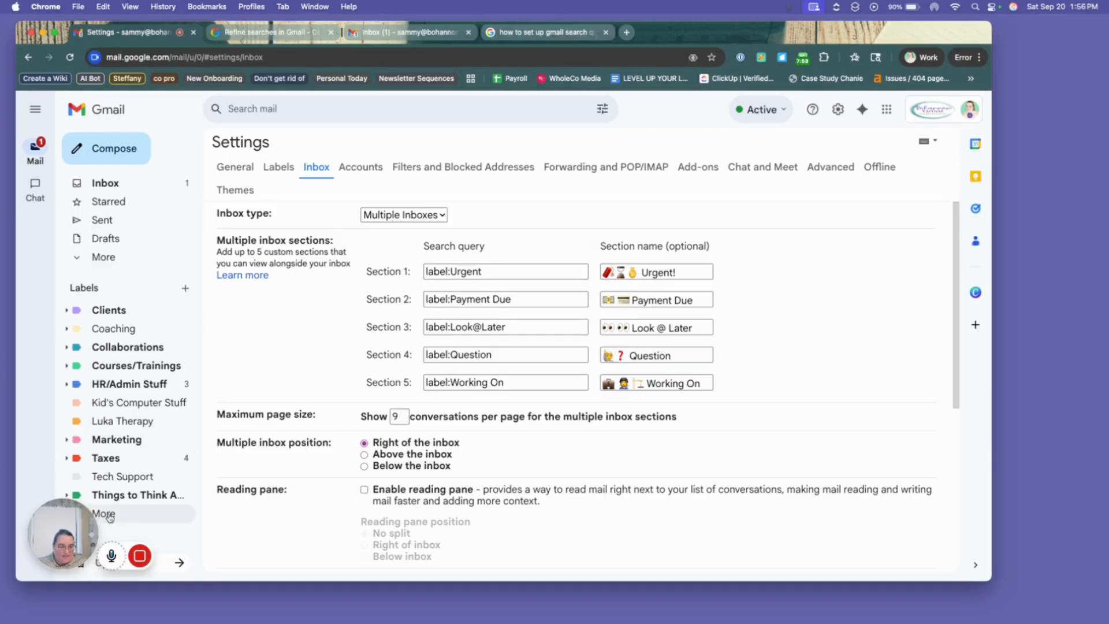
scroll(153, 402, down, 3)
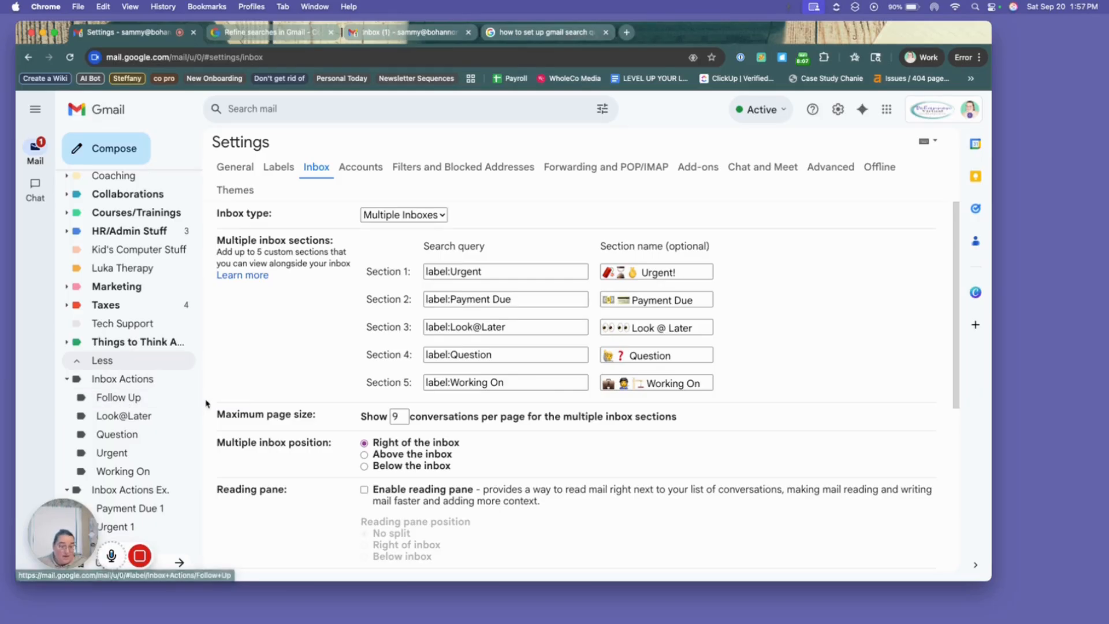
click(186, 398)
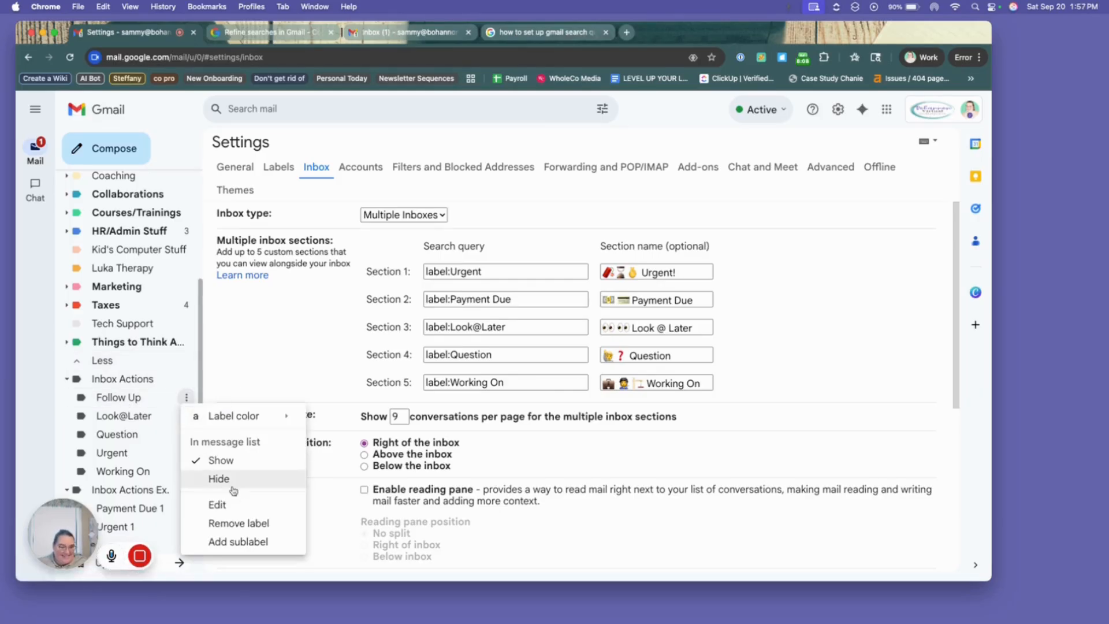
click(239, 524)
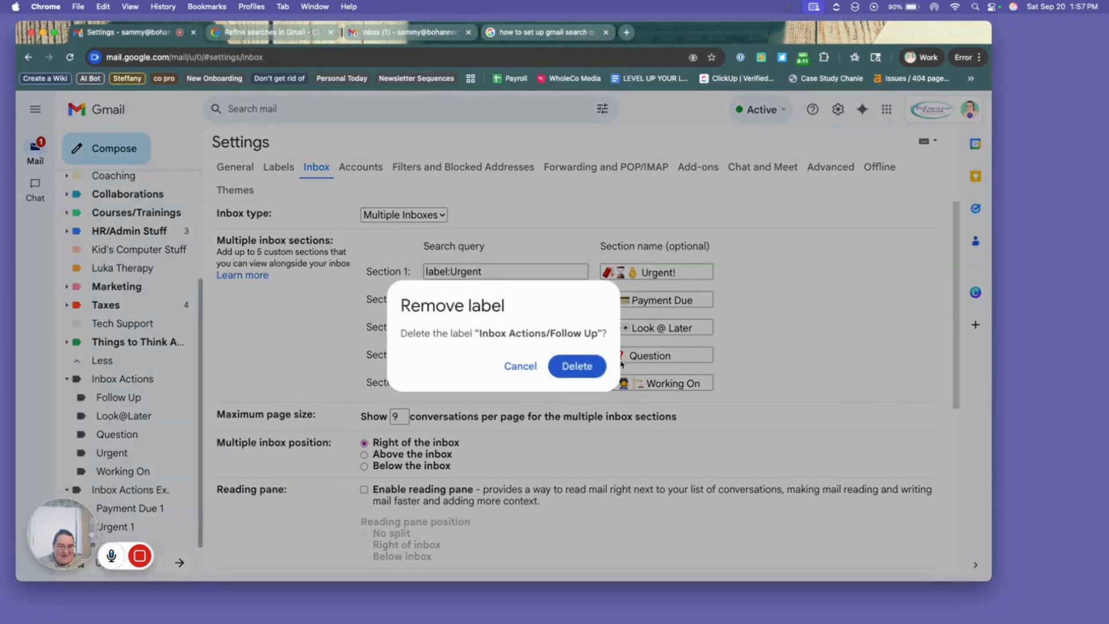
click(577, 366)
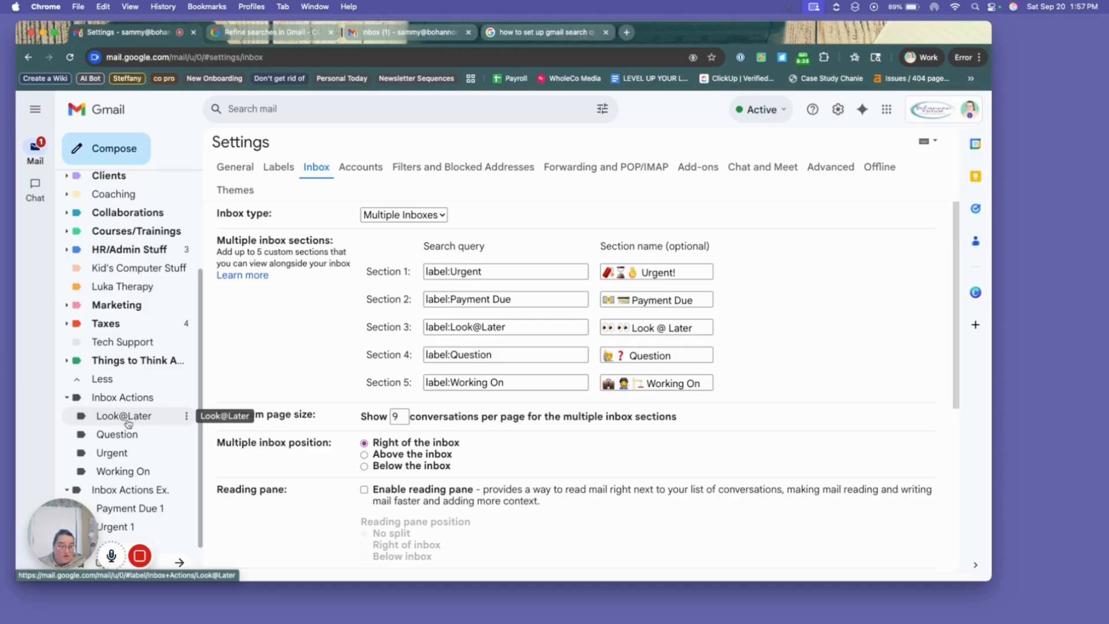
Step: Create a new top-level label named "Inbox Actions 2" without nesting it under another label
scroll(142, 404, up, 3)
scroll(142, 404, up, 1)
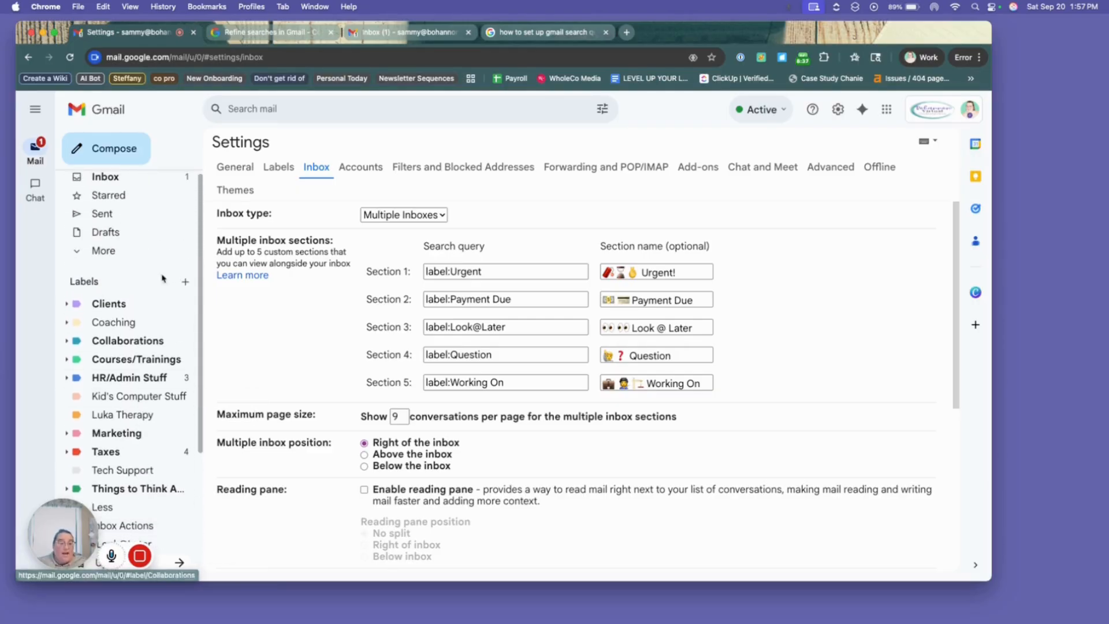
click(184, 284)
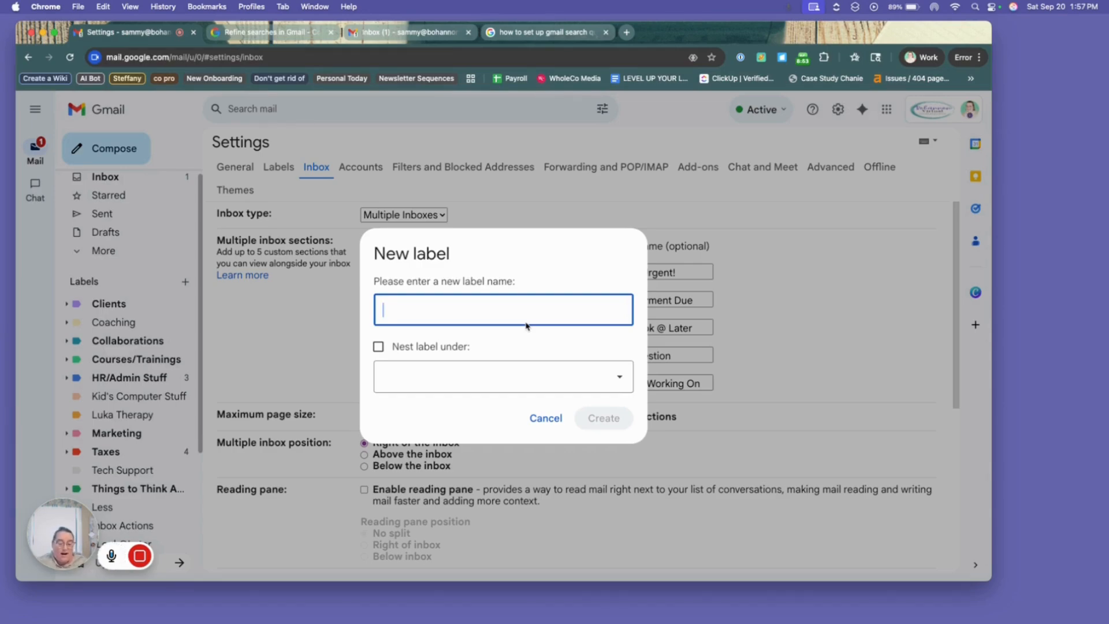
text(In)
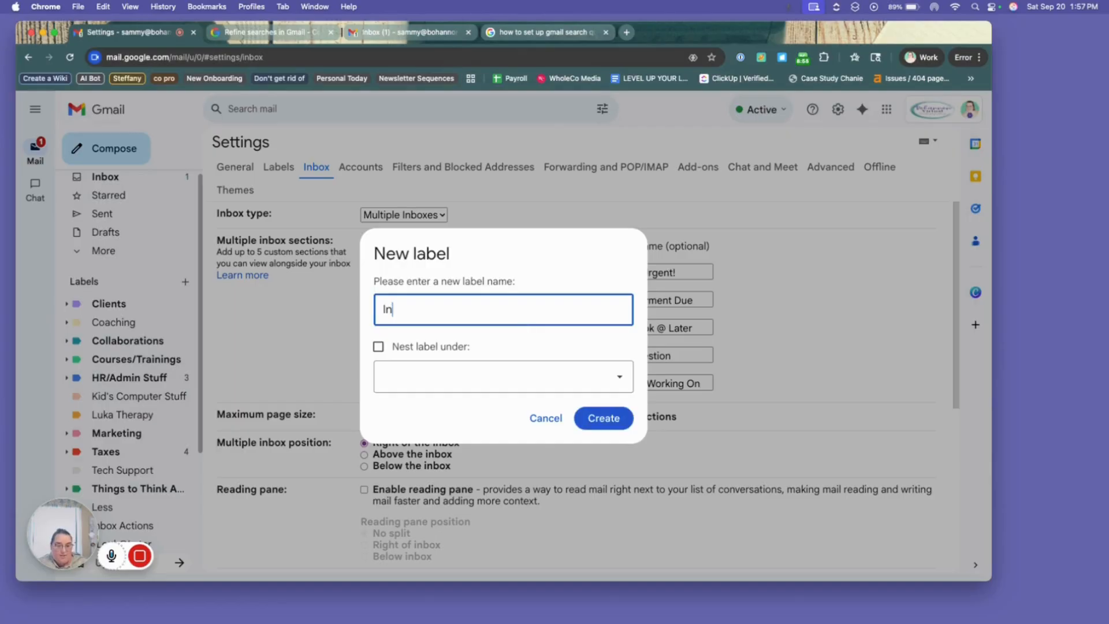
text(box Actions 2)
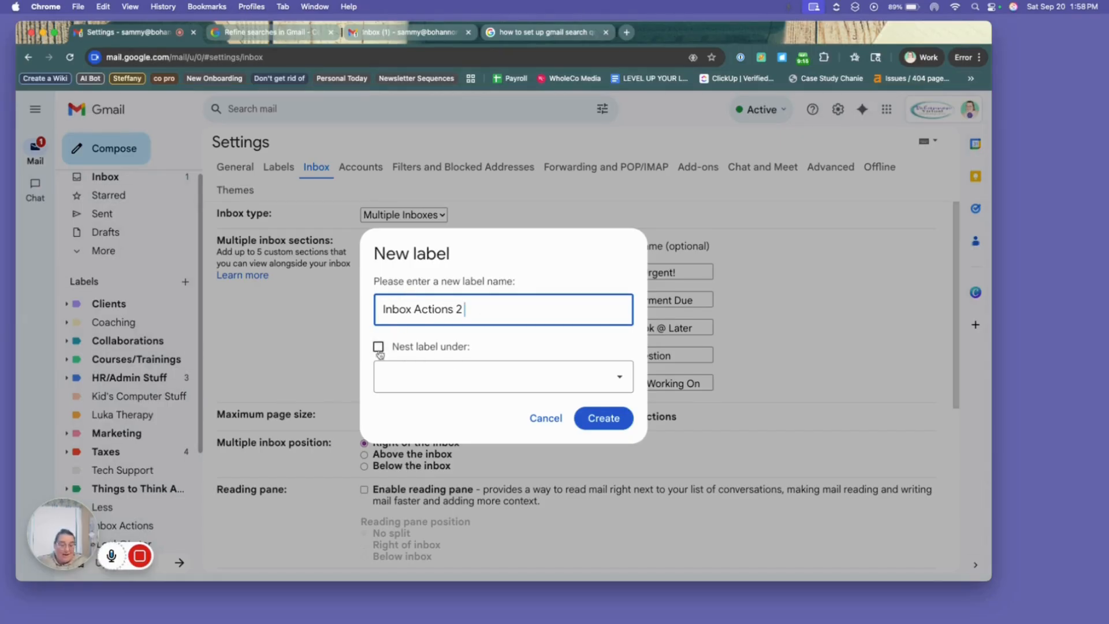
click(595, 425)
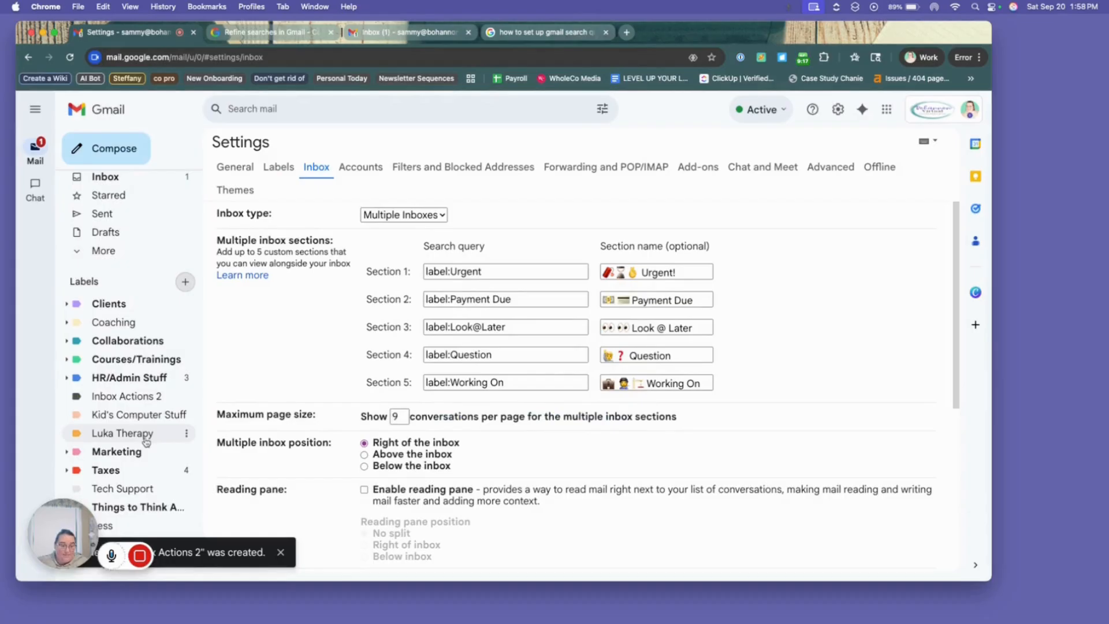
Step: Preview the label colors for the Inbox Actions 2 label and hide that label from the label list
scroll(147, 441, down, 5)
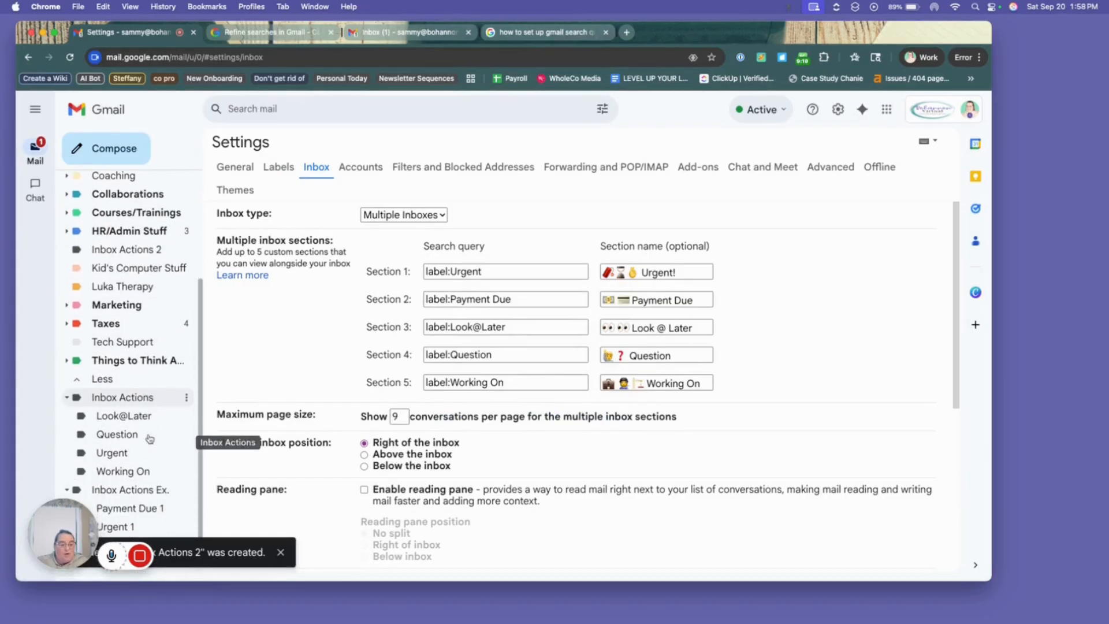
scroll(150, 427, up, 3)
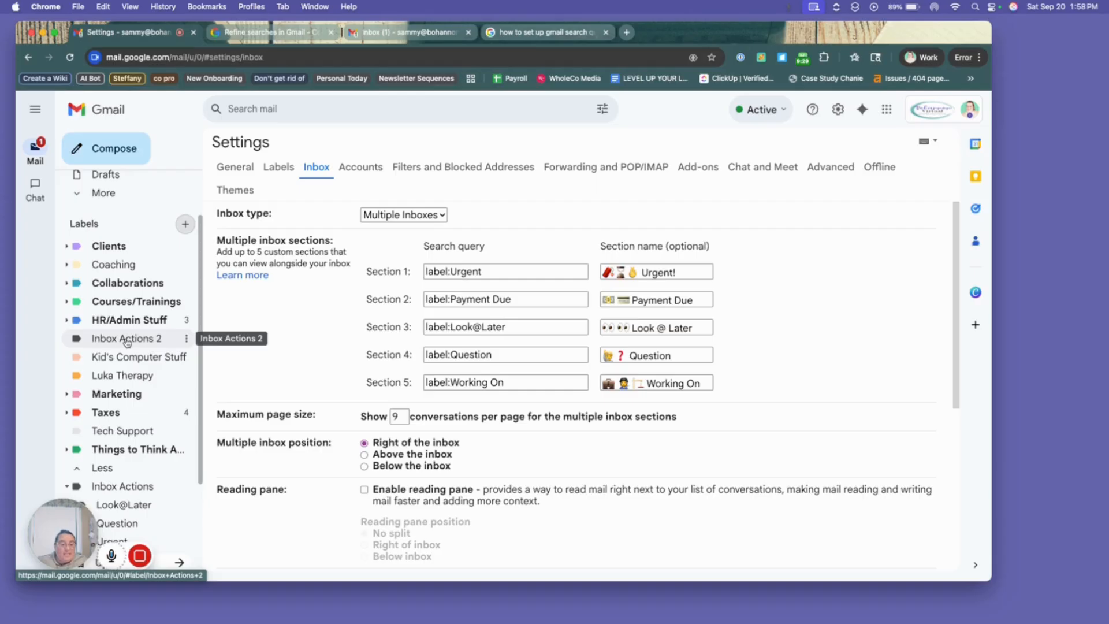
click(185, 341)
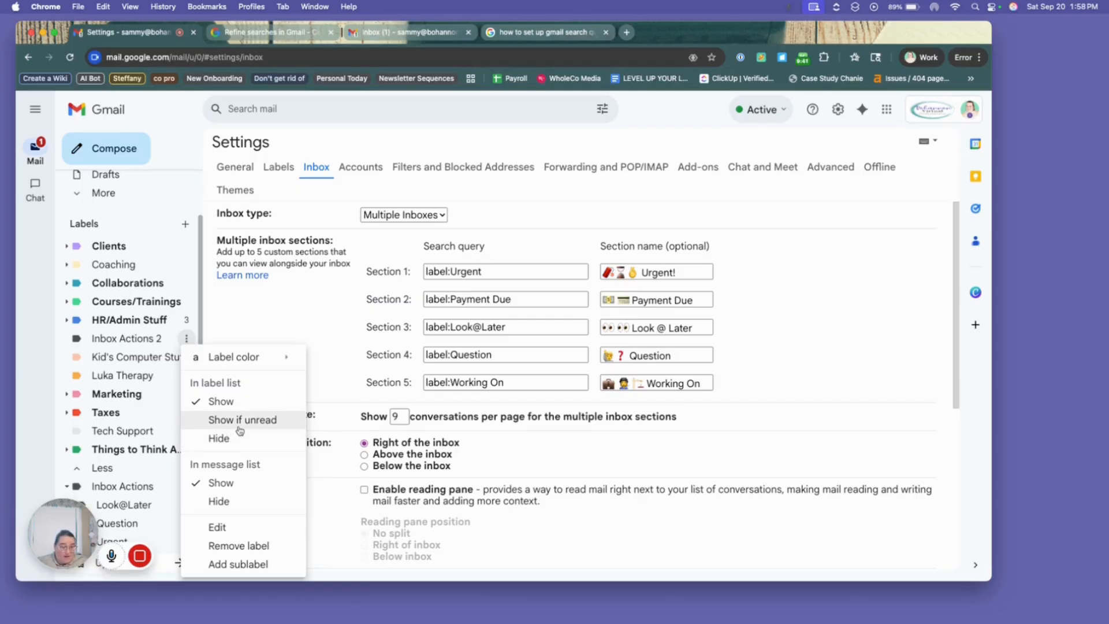
mouse_move(243, 357)
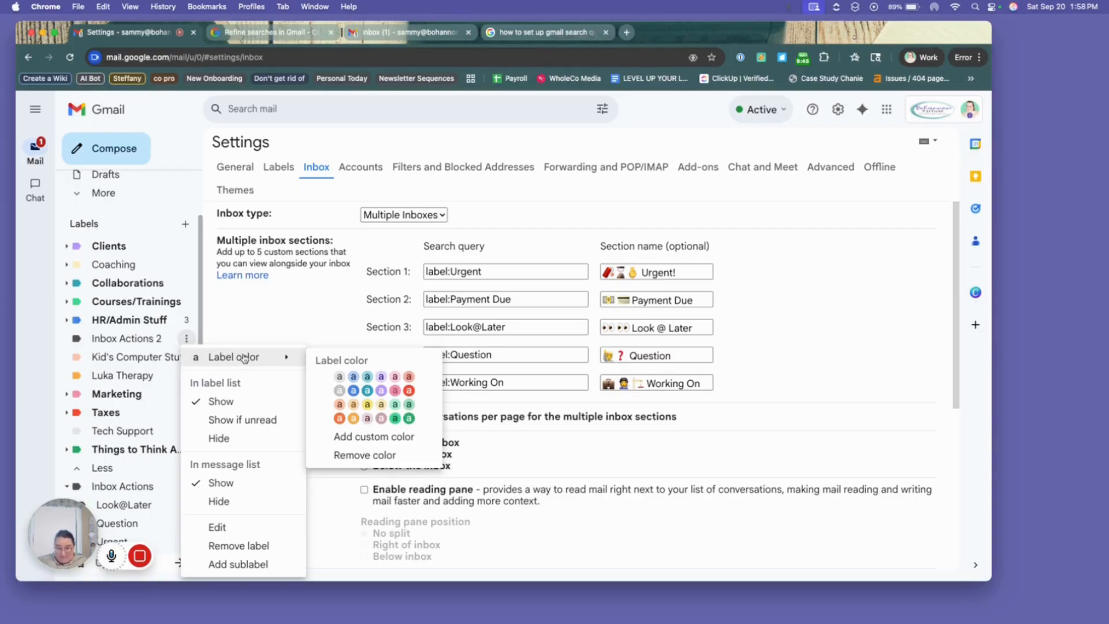
click(223, 444)
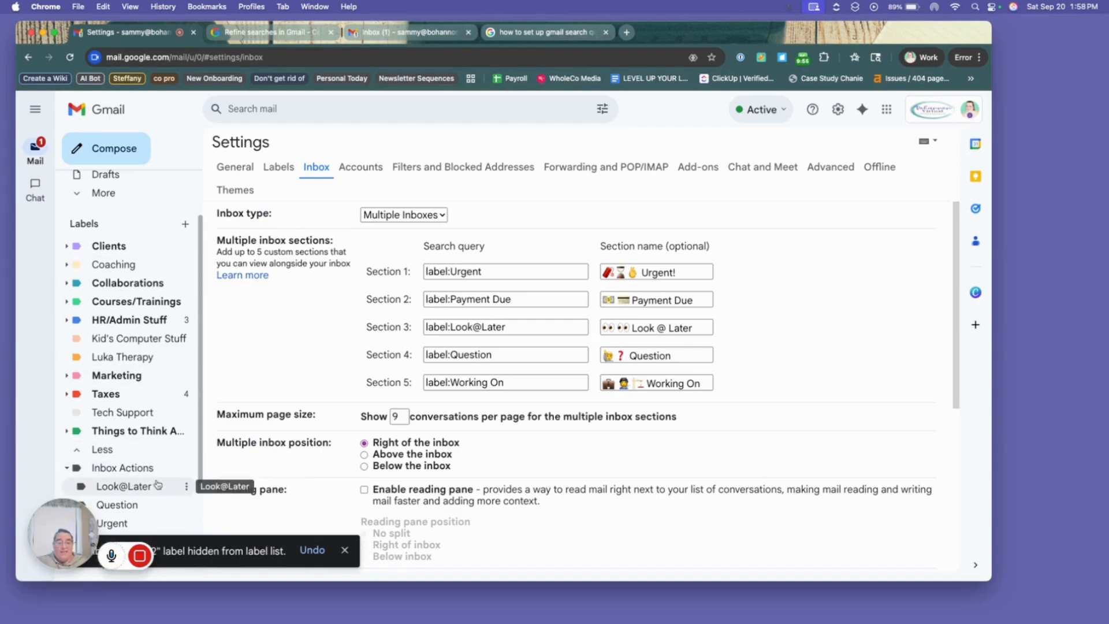
Step: Delete the Inbox Actions Ex. label together with its Payment Due 1 and Urgent 1 sublabels
scroll(154, 501, down, 1)
scroll(154, 501, down, 3)
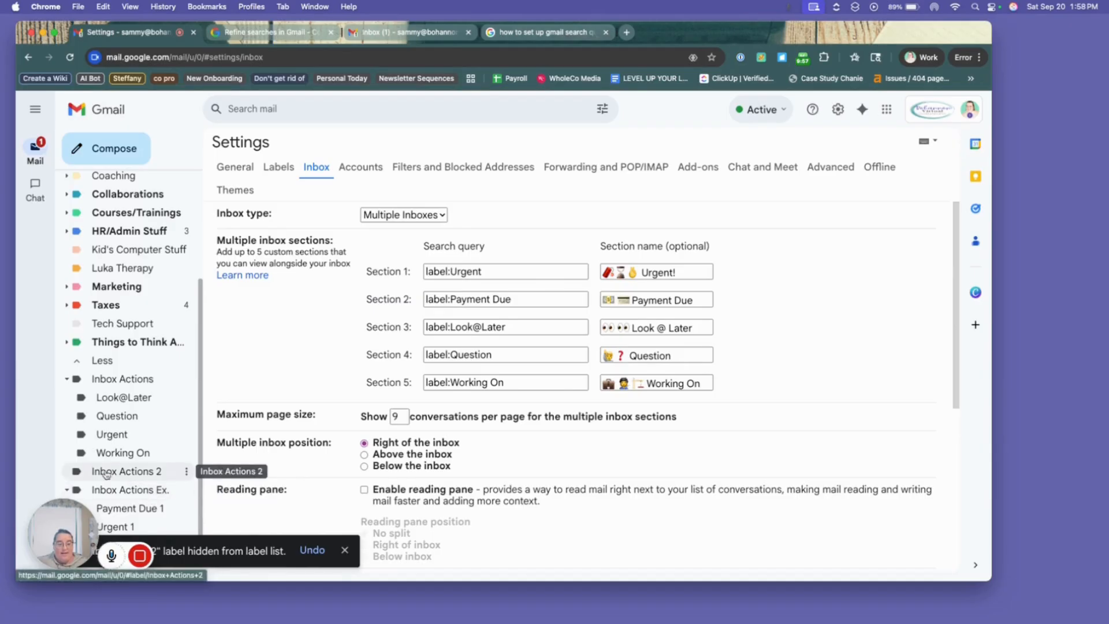
click(186, 491)
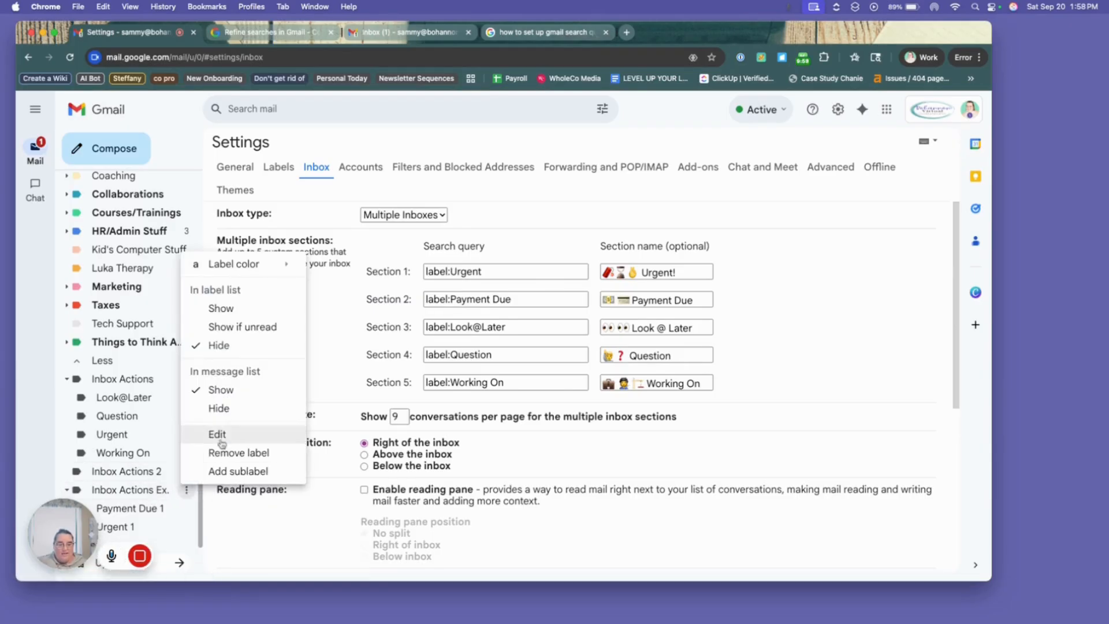
click(242, 453)
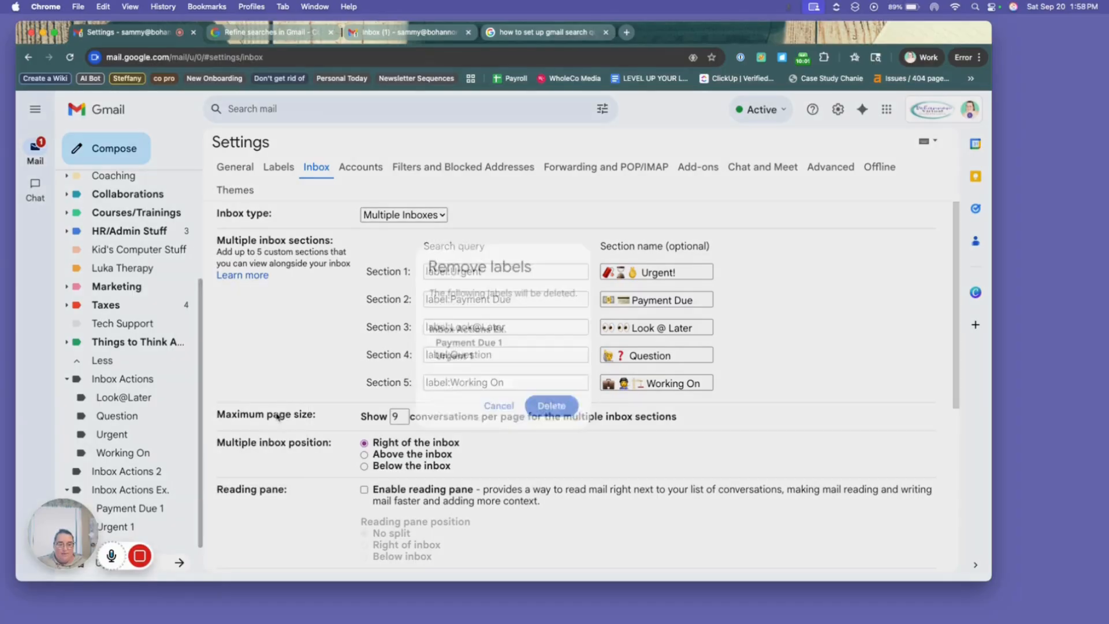
click(558, 413)
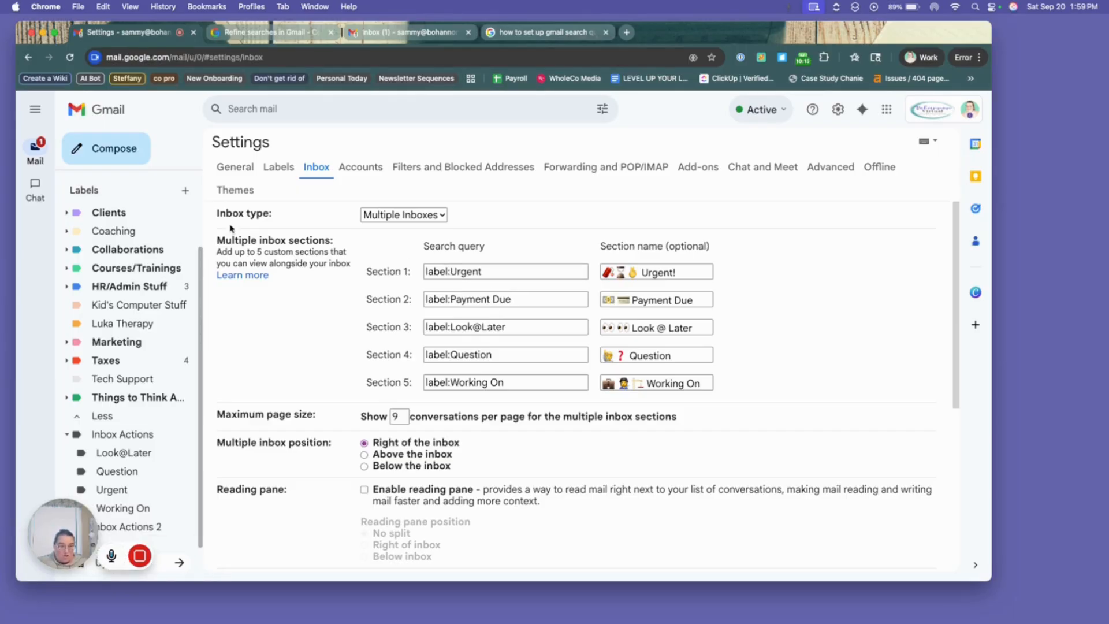
Step: Create a new label named "Payment Due" nested under Inbox Actions
click(185, 191)
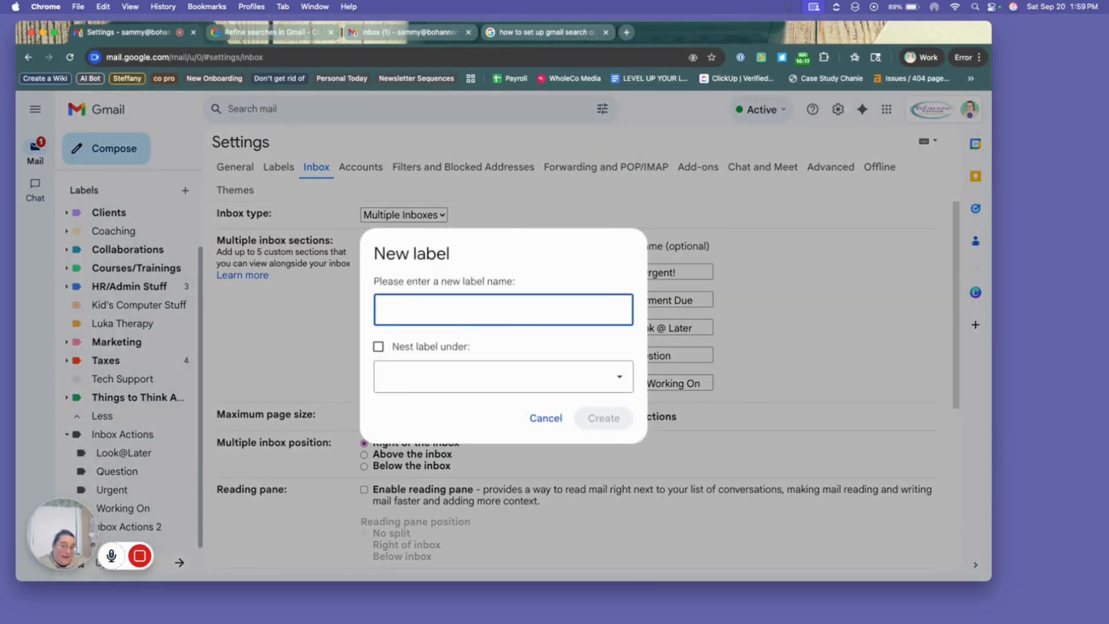
text(Payment Due)
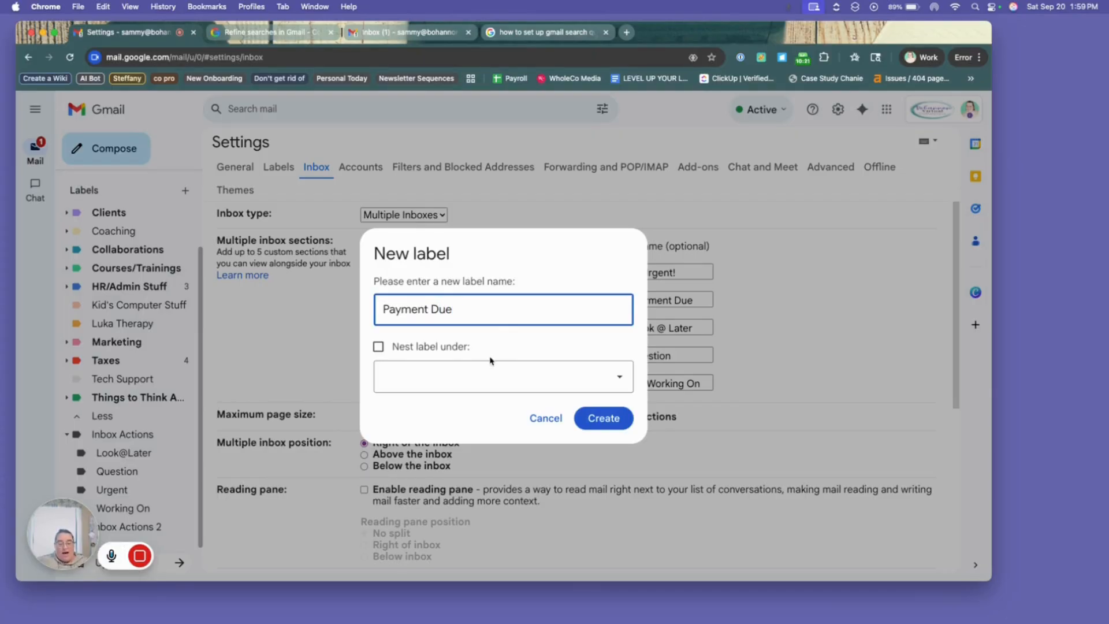
click(379, 347)
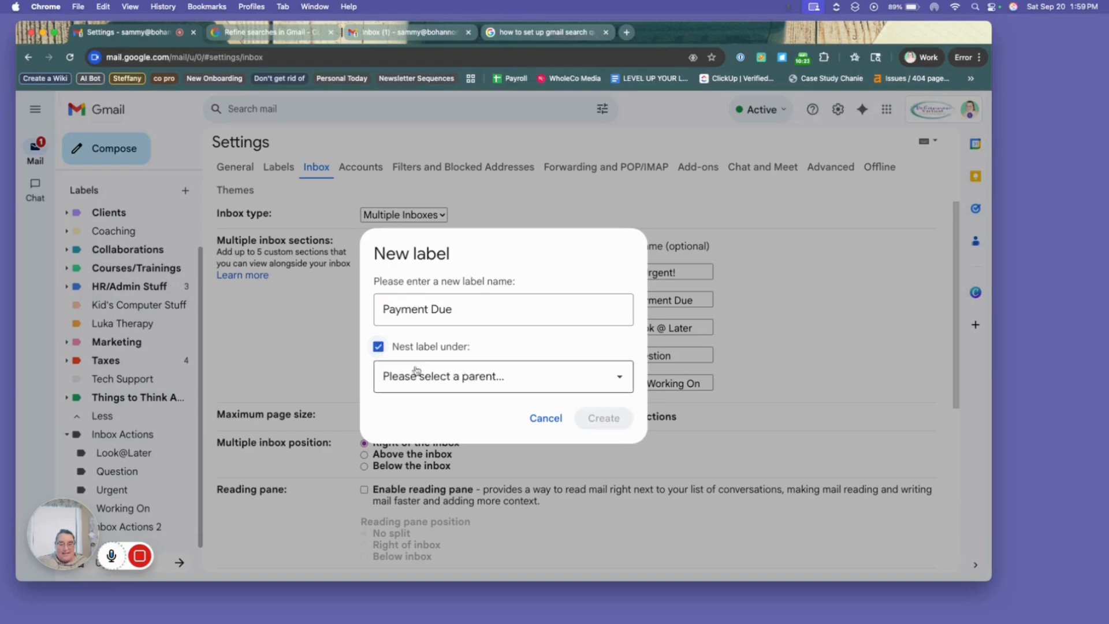
click(434, 378)
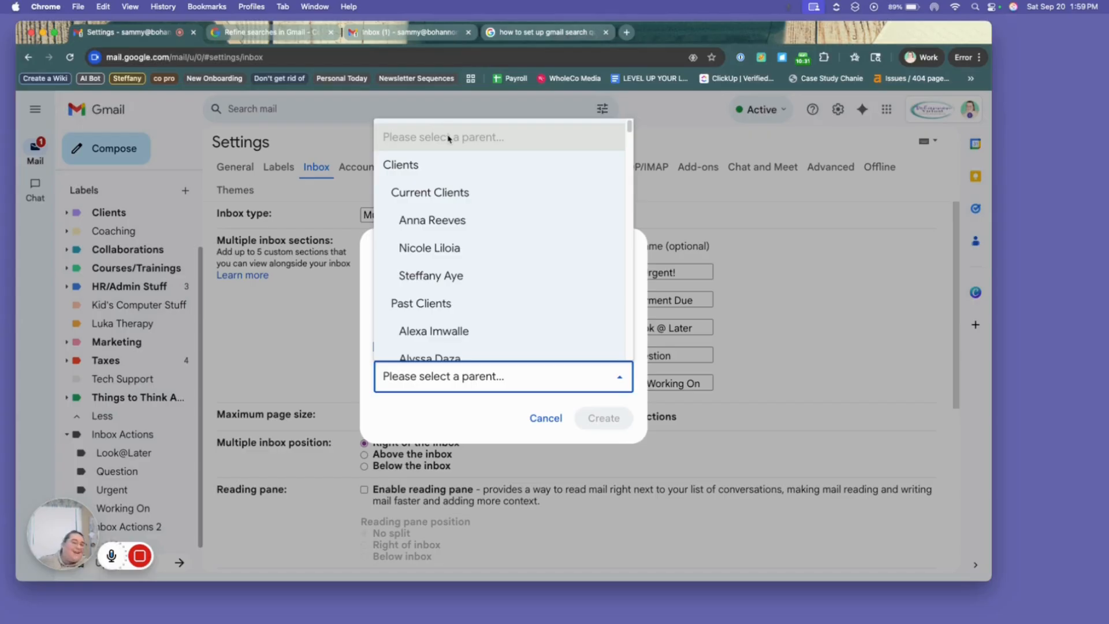
key(i)
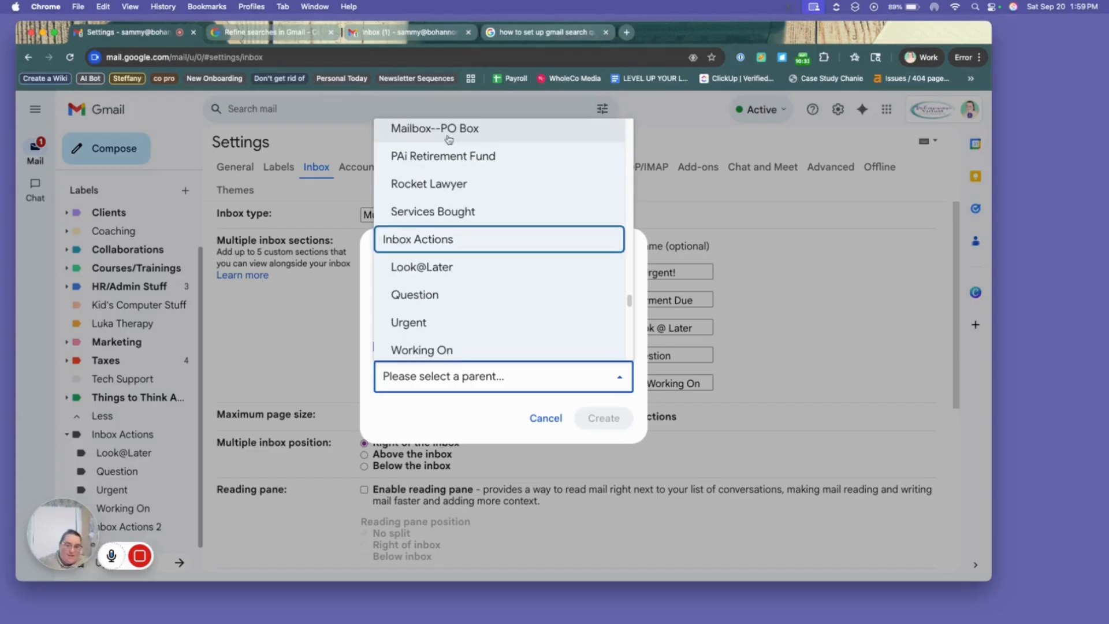
click(439, 241)
click(603, 418)
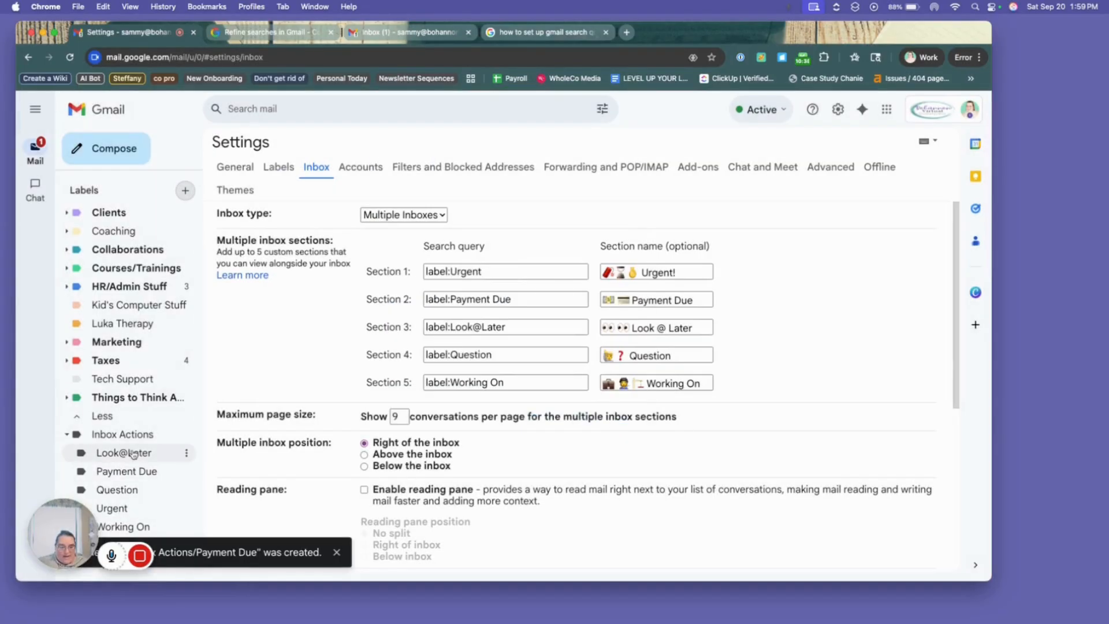
Step: Replace the Section 1 search query with "label:Inbox Actions/Payment Due"
scroll(130, 456, down, 1)
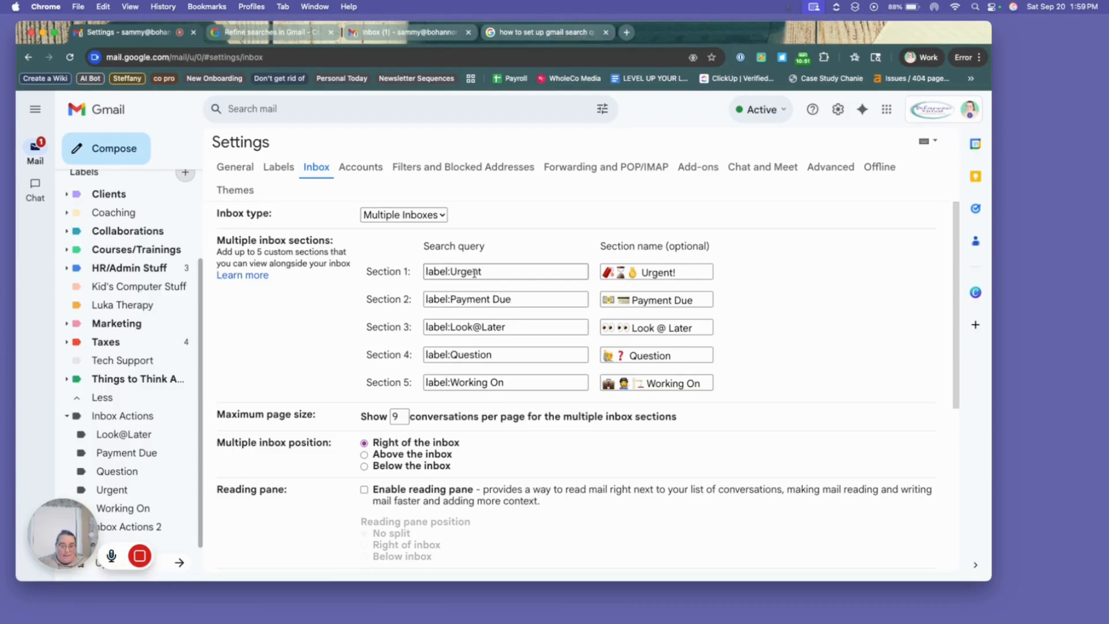
drag(493, 272, 392, 269)
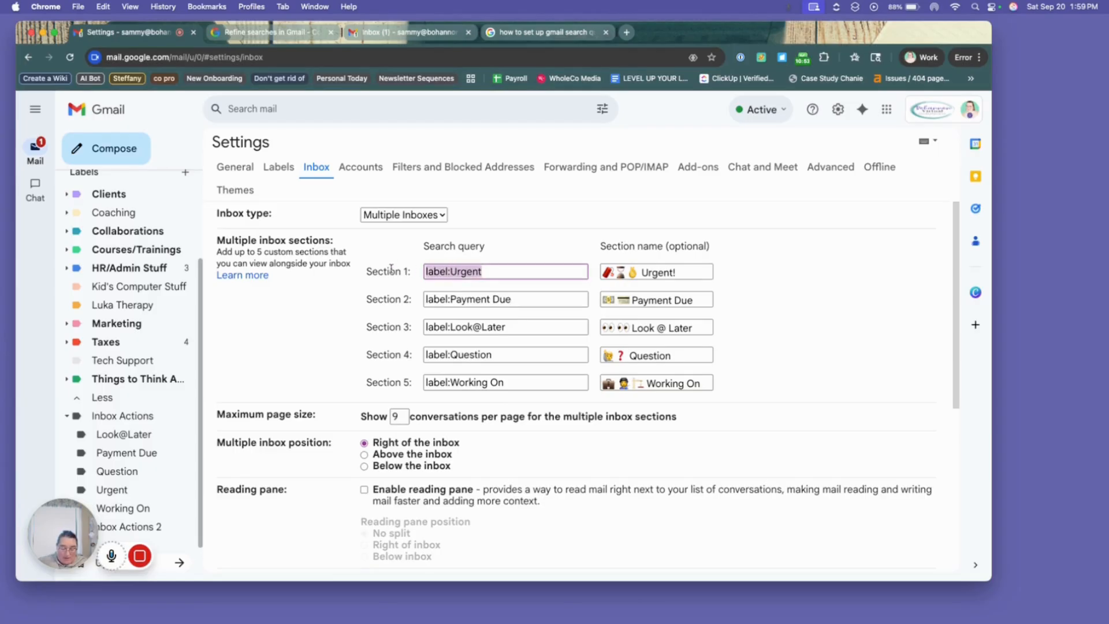
key(BackSpace)
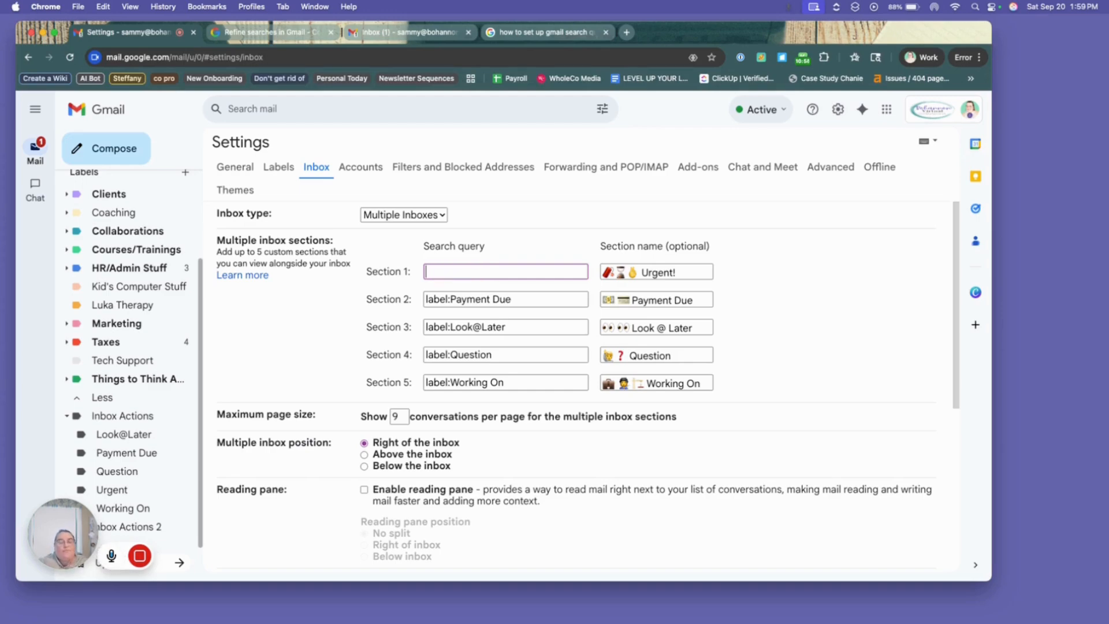
text(label:)
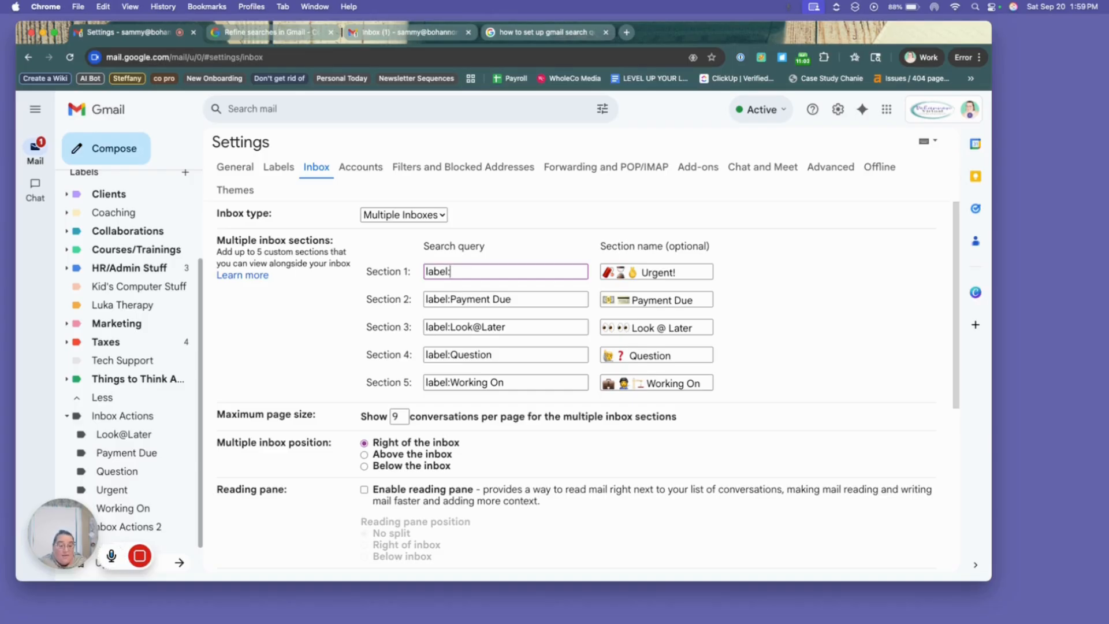
text(InboxActions/)
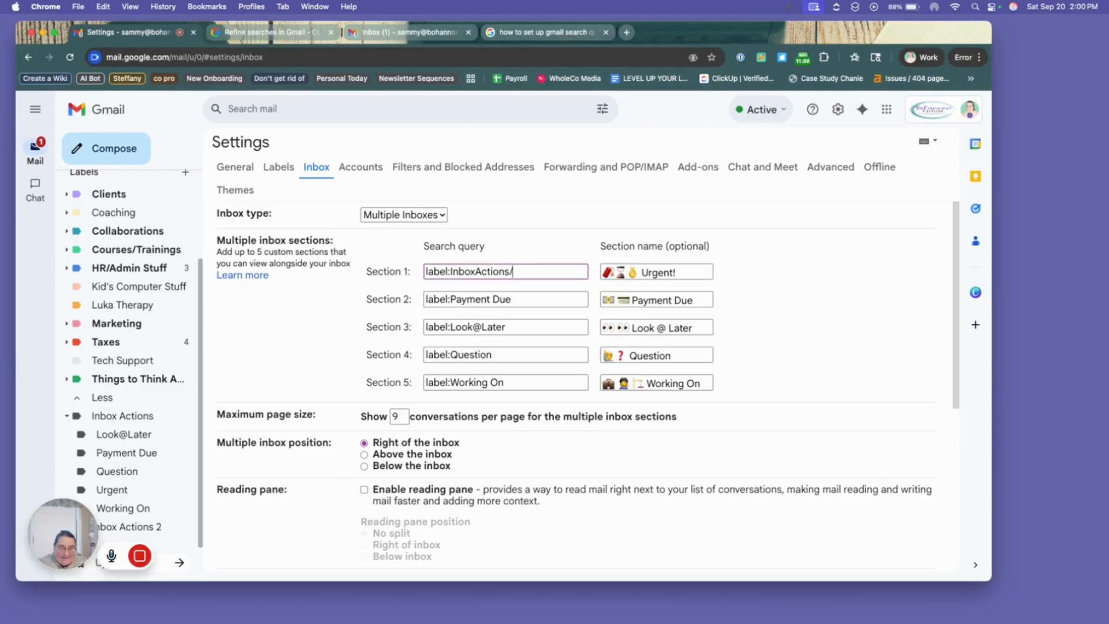
text(Payment Due)
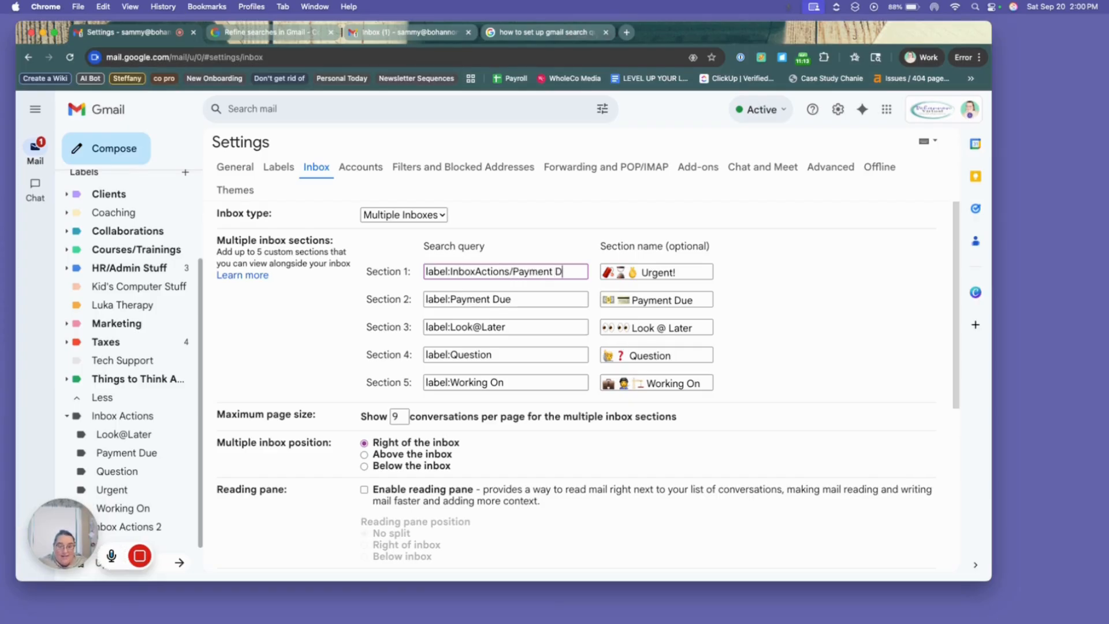
click(474, 271)
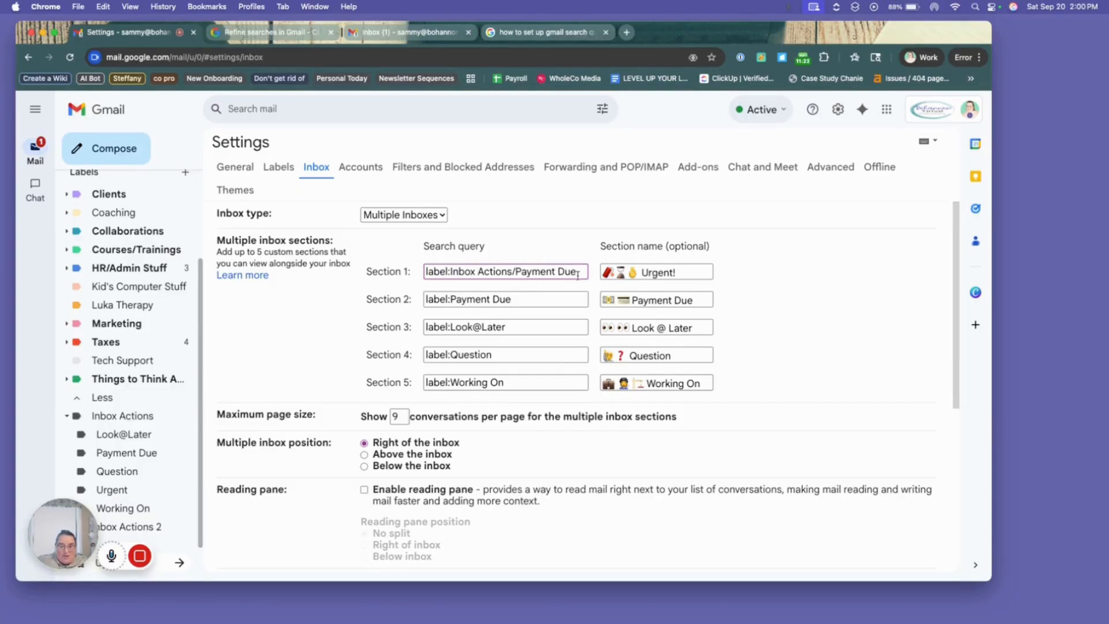
scroll(552, 407, down, 5)
scroll(552, 408, up, 2)
scroll(552, 408, up, 3)
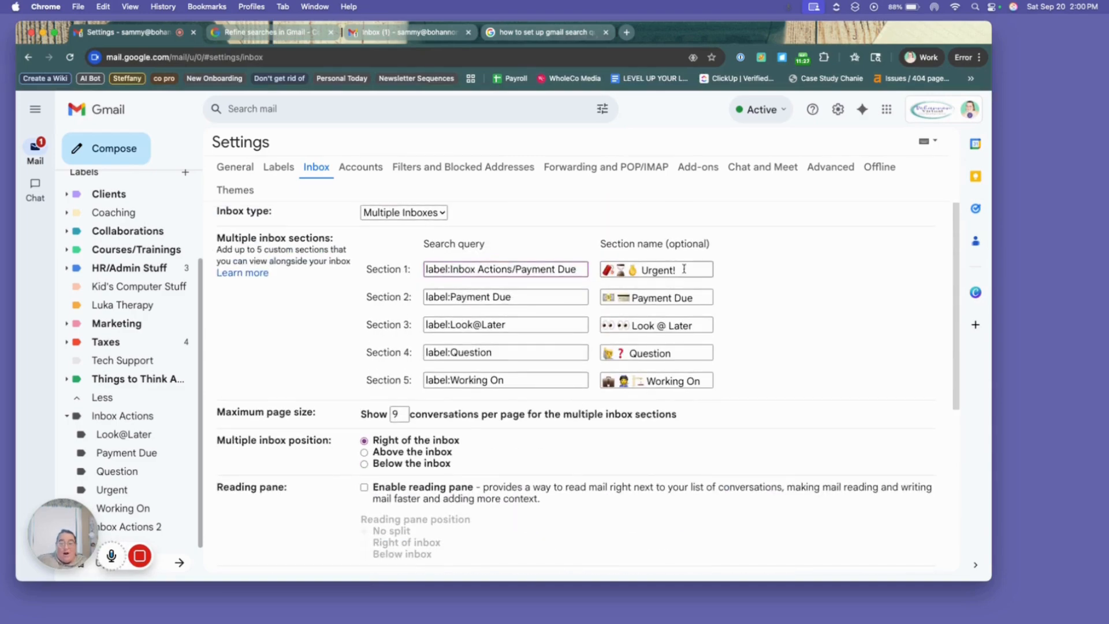
drag(676, 269, 603, 269)
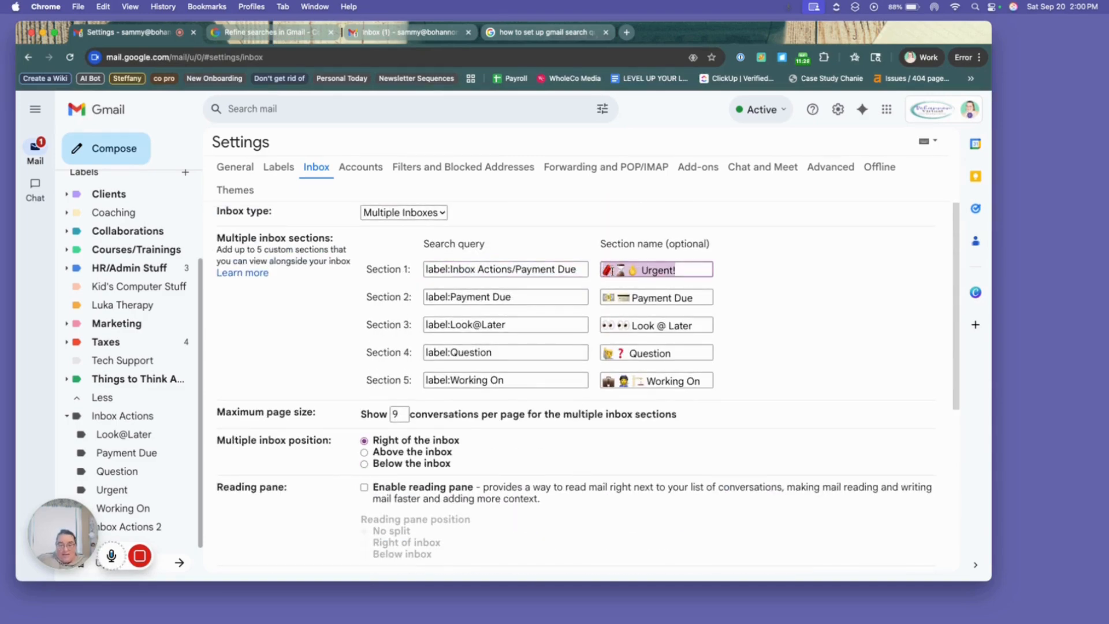
right_click(613, 271)
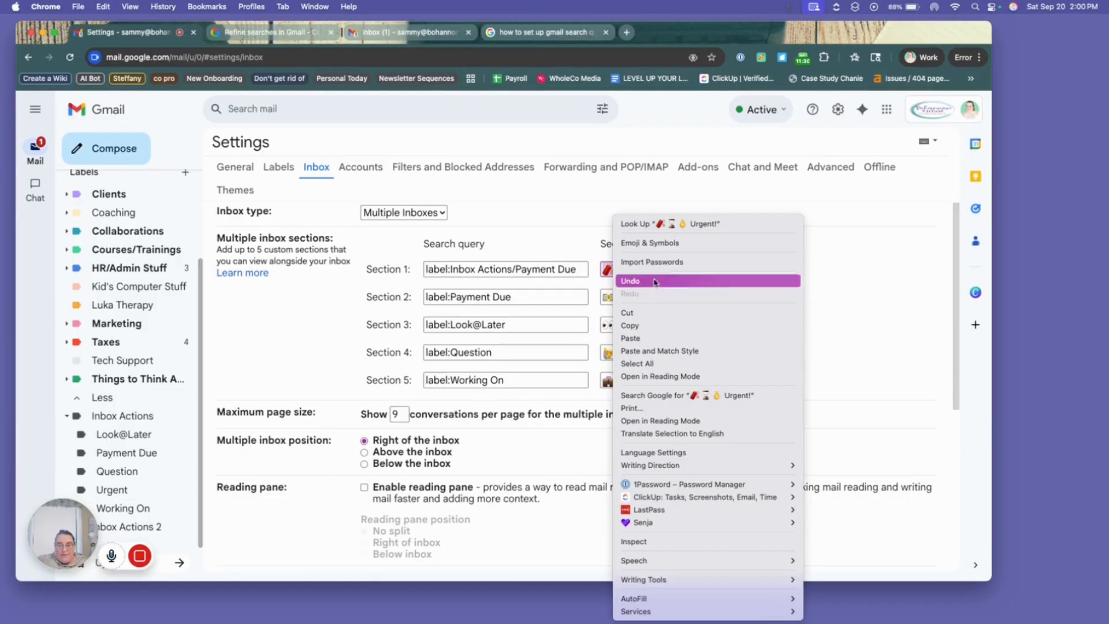
click(659, 314)
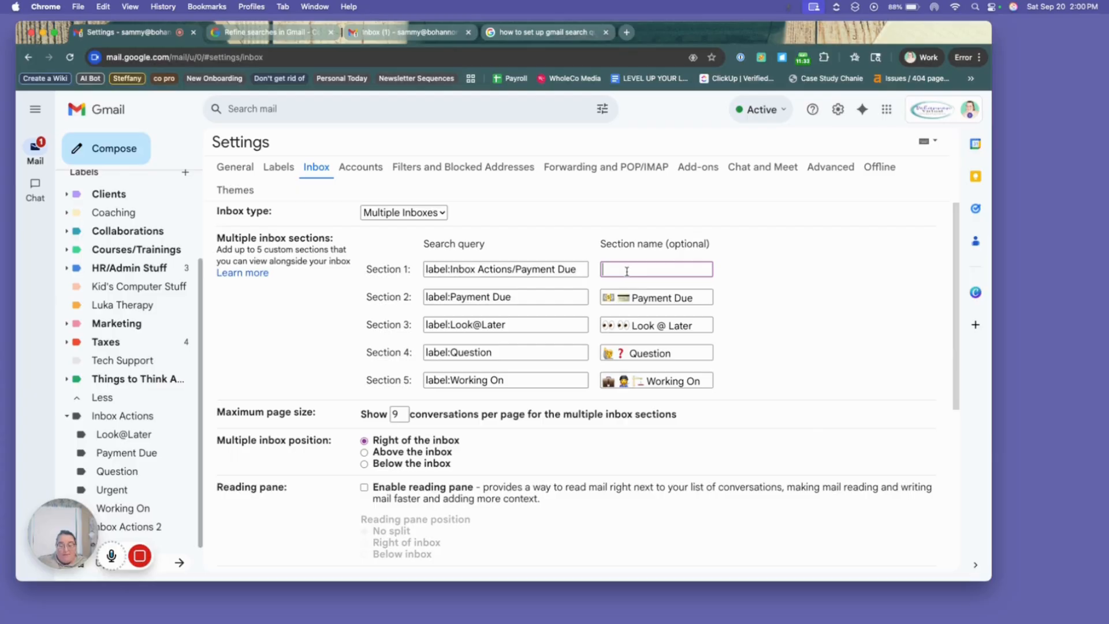
right_click(627, 271)
click(654, 370)
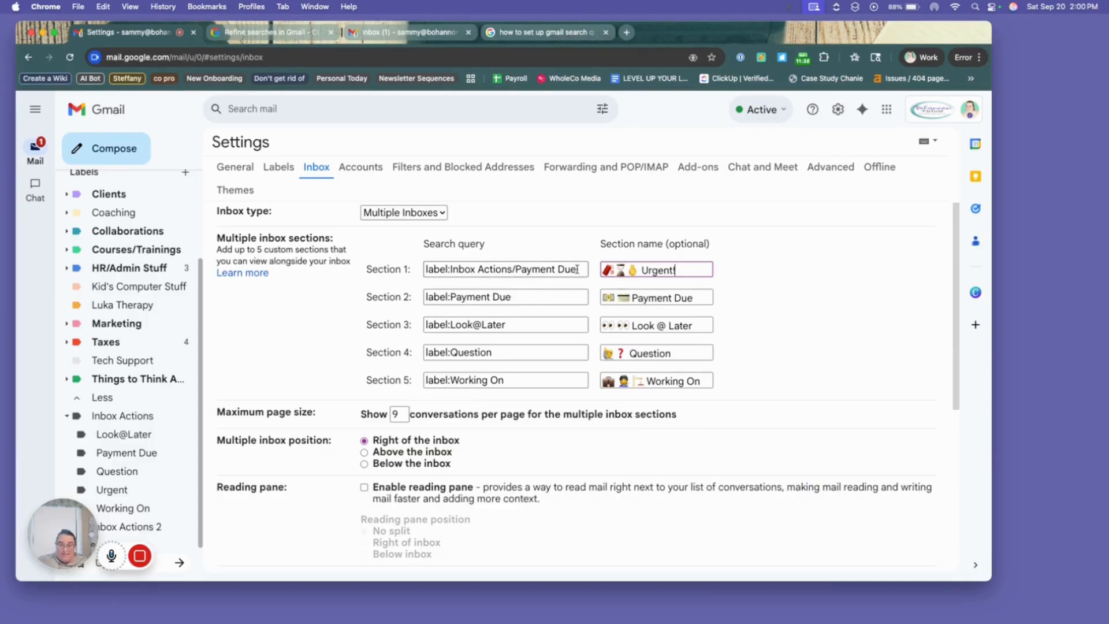
Step: Move the "label:Inbox Actions/Payment Due" query from Section 1 to Section 2, replacing the existing Section 2 query
drag(576, 269, 425, 271)
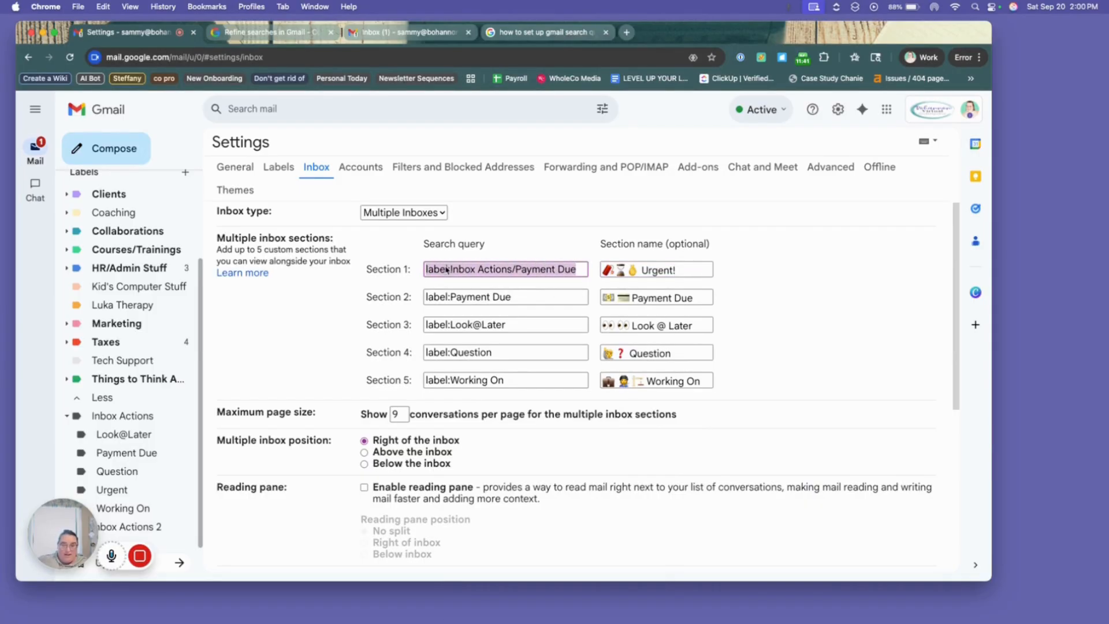
right_click(446, 271)
click(460, 312)
triple_click(473, 296)
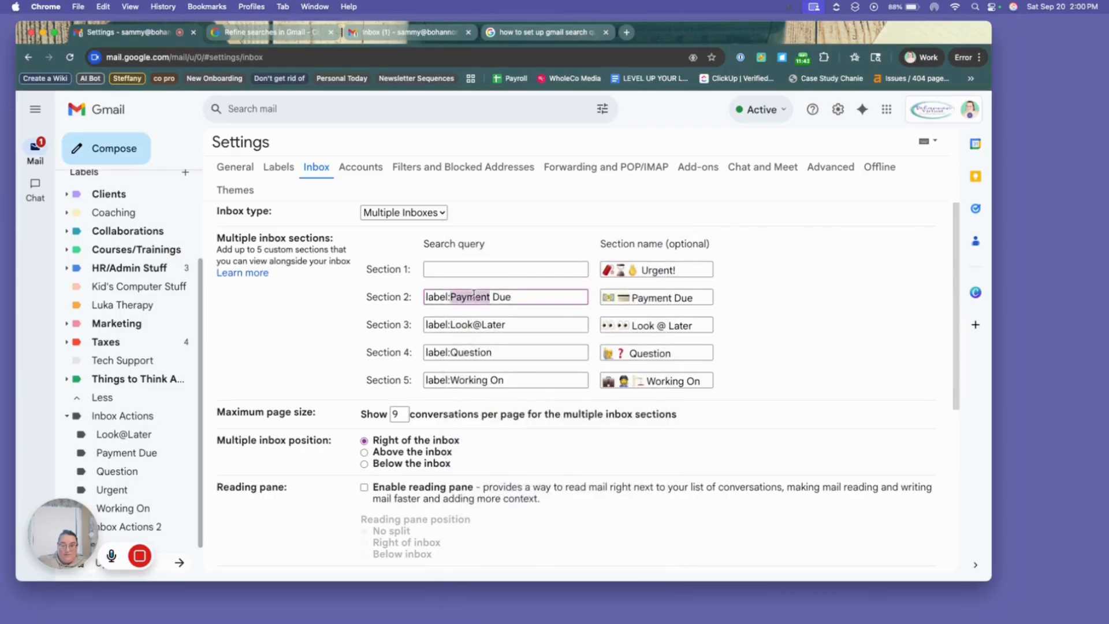
right_click(473, 295)
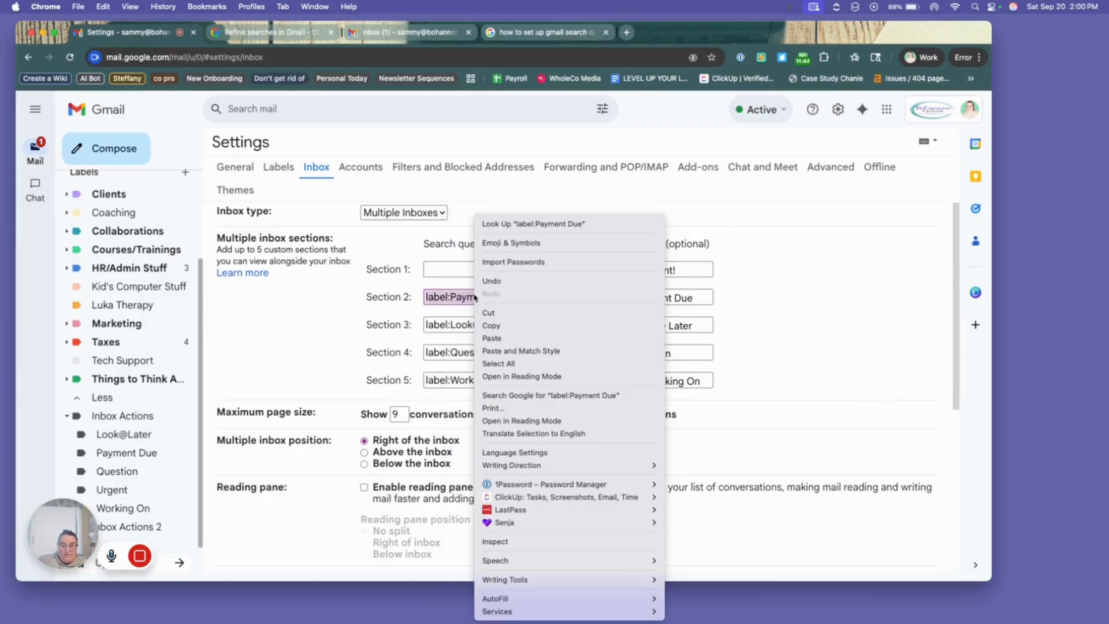
click(509, 338)
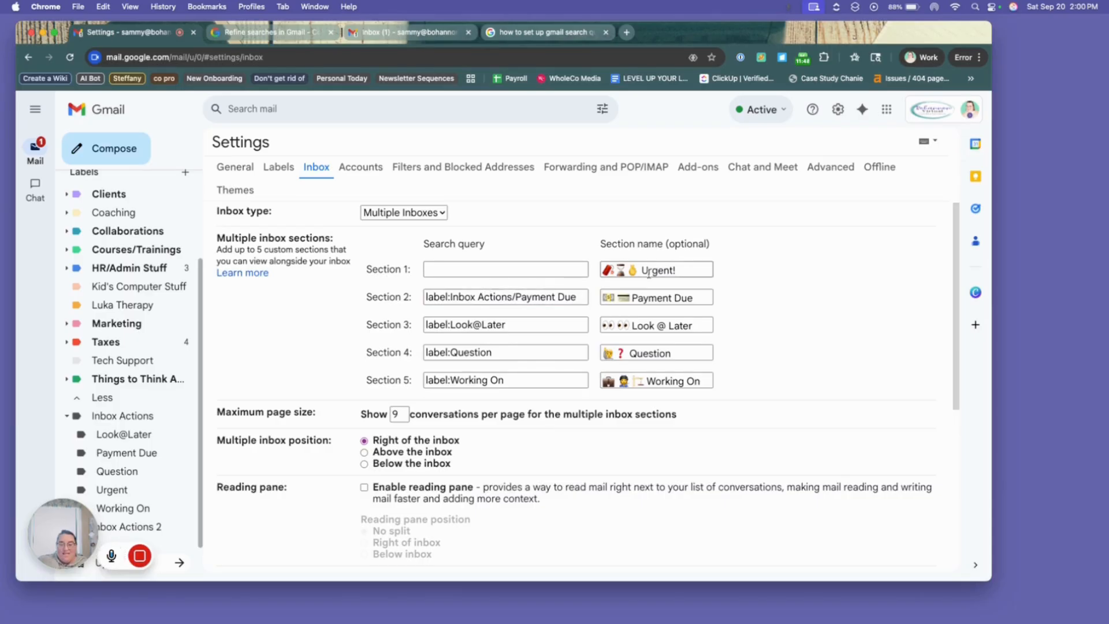
Step: Check how the emoji section names appear beside the inbox in the other Gmail tab and return to the inbox settings
drag(696, 297, 597, 308)
click(810, 328)
click(407, 33)
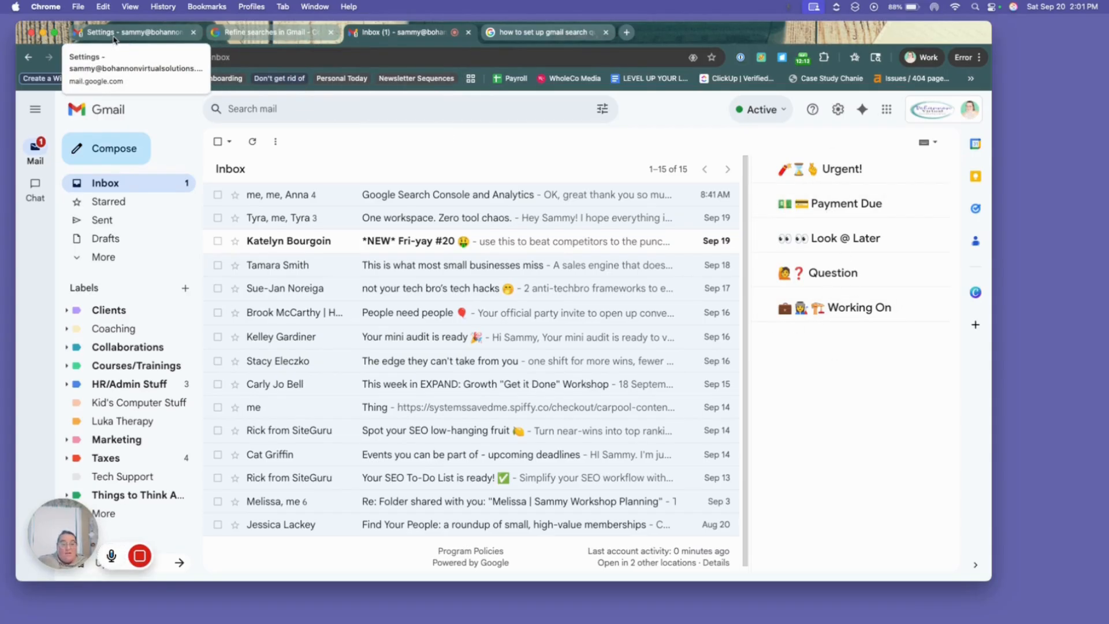
click(134, 32)
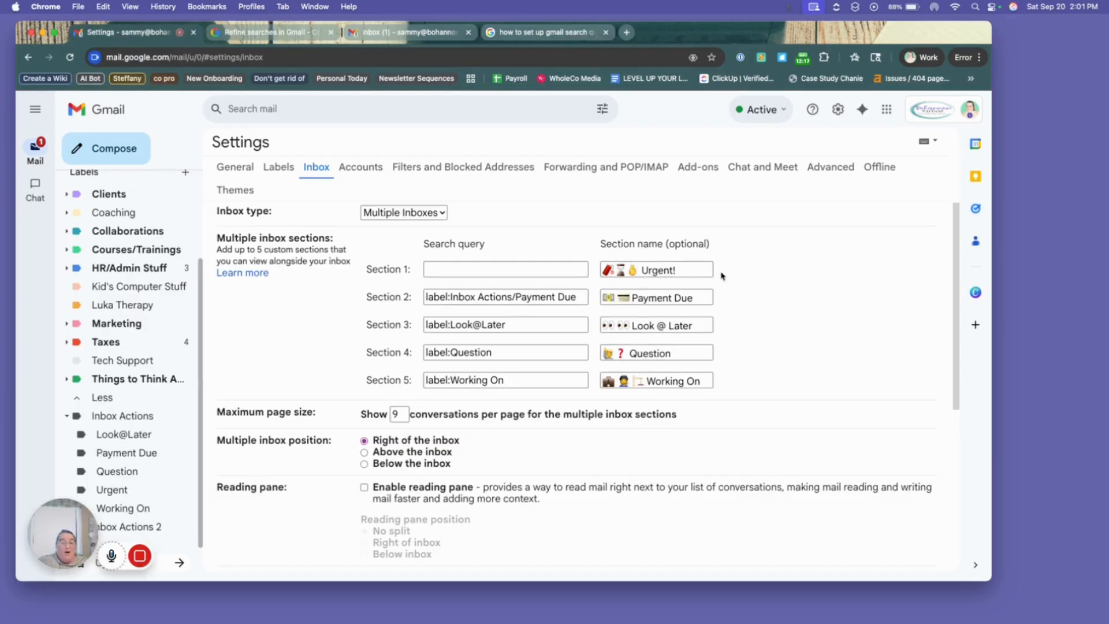
Step: Cut out the Section 1 name and set its search query to "label:Inbox Actions/Urgent"
drag(677, 270, 604, 270)
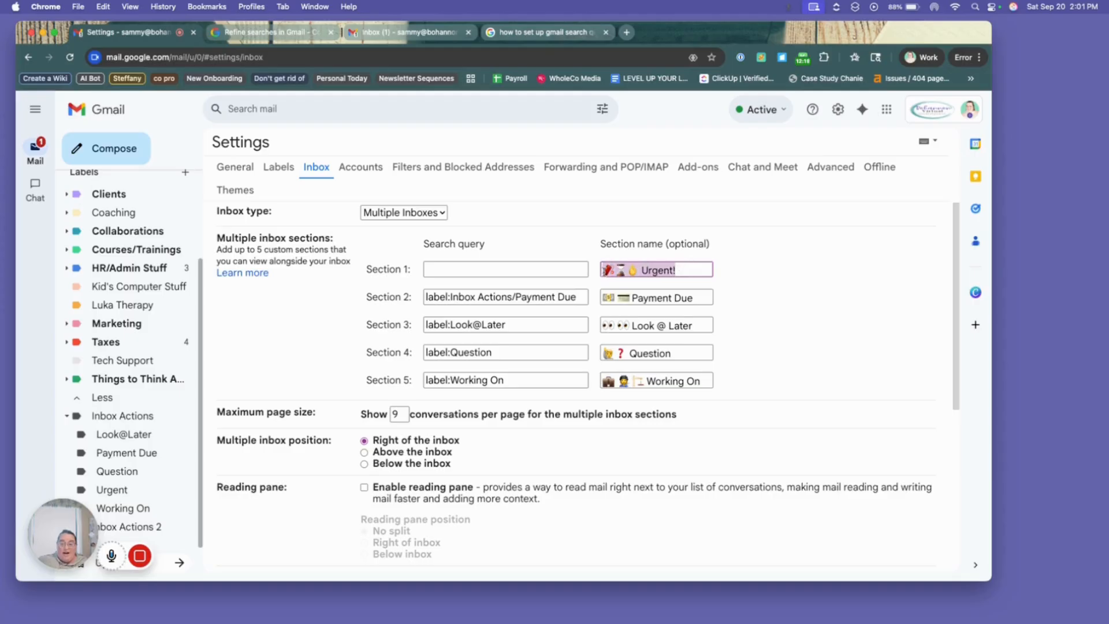
right_click(622, 270)
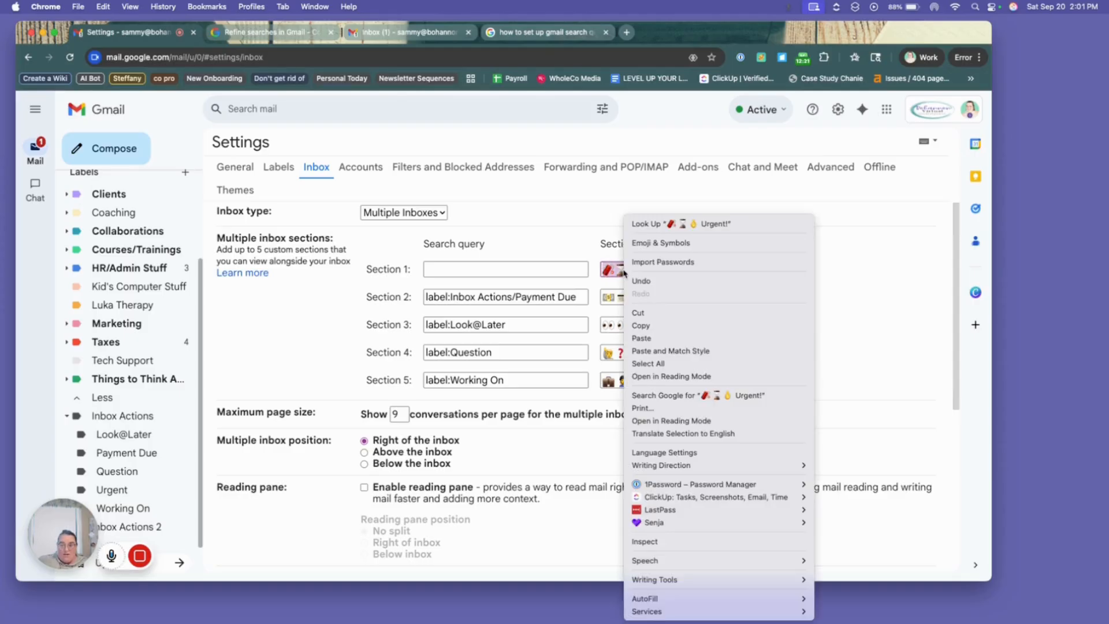
click(645, 312)
click(490, 270)
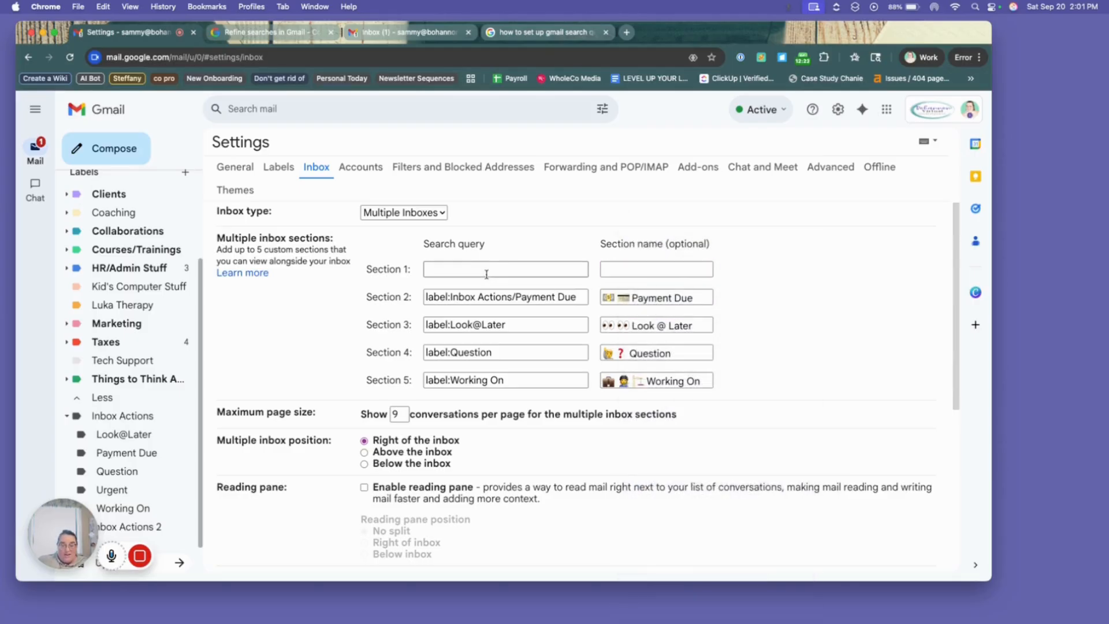
text(label:Inbox Ac)
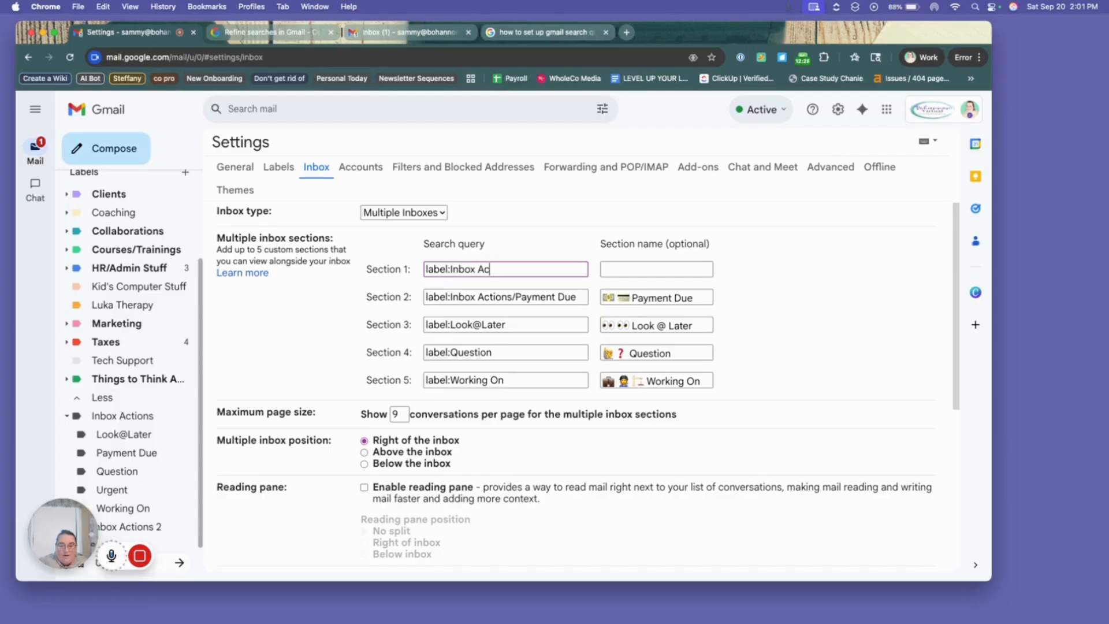
text(tions/Urgent)
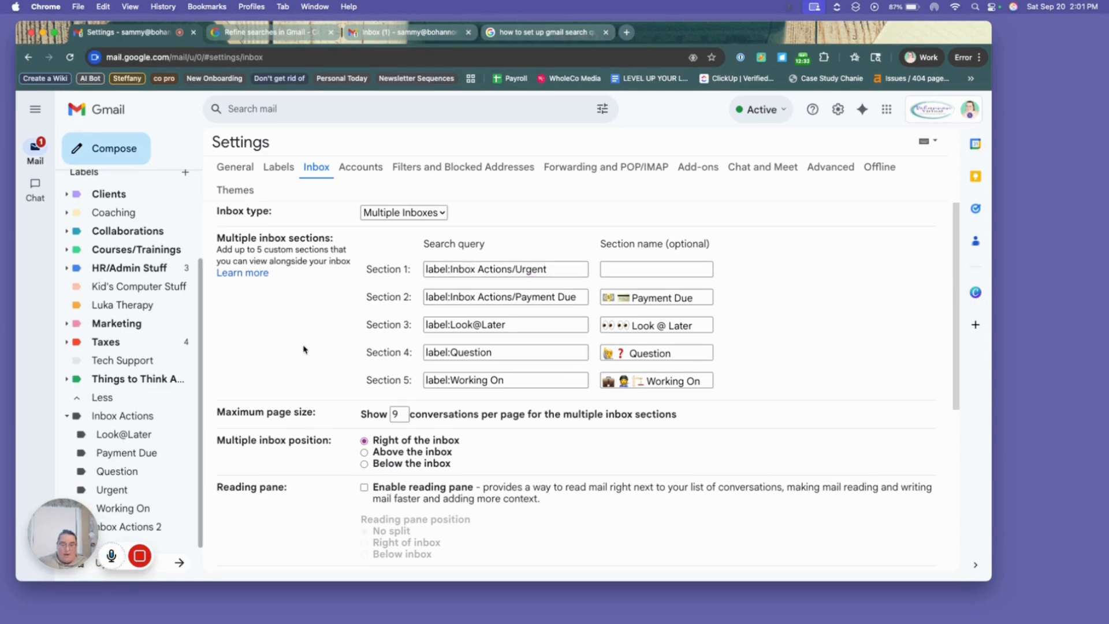
Step: Review the page size and multiple inbox position settings, and compare them with the section layout in the other Gmail tab
scroll(492, 381, down, 5)
scroll(488, 364, up, 1)
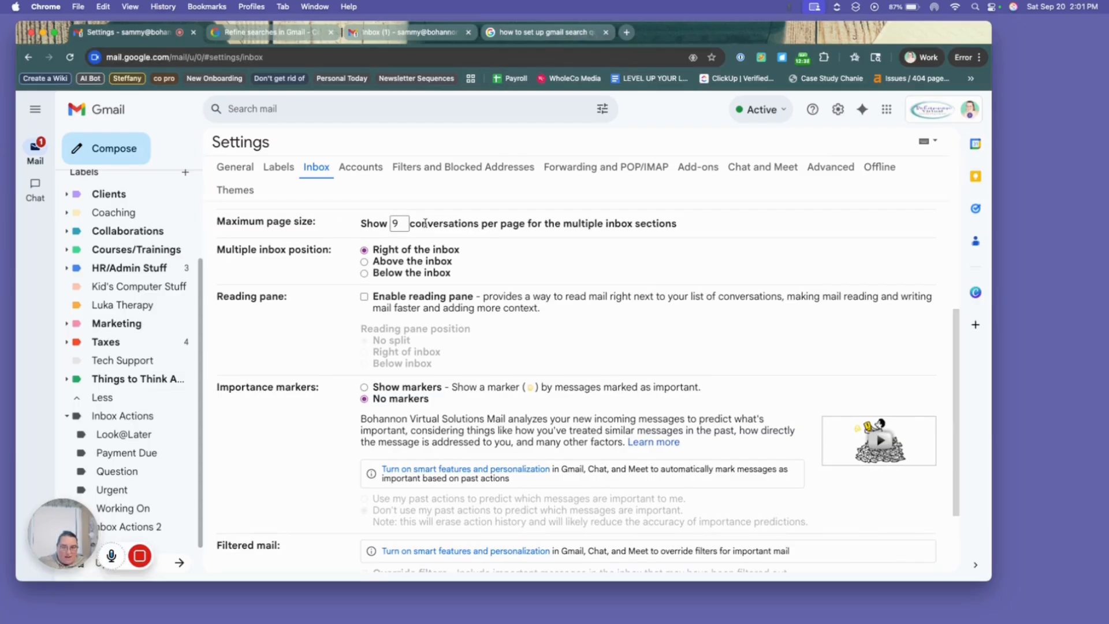
scroll(488, 260, up, 5)
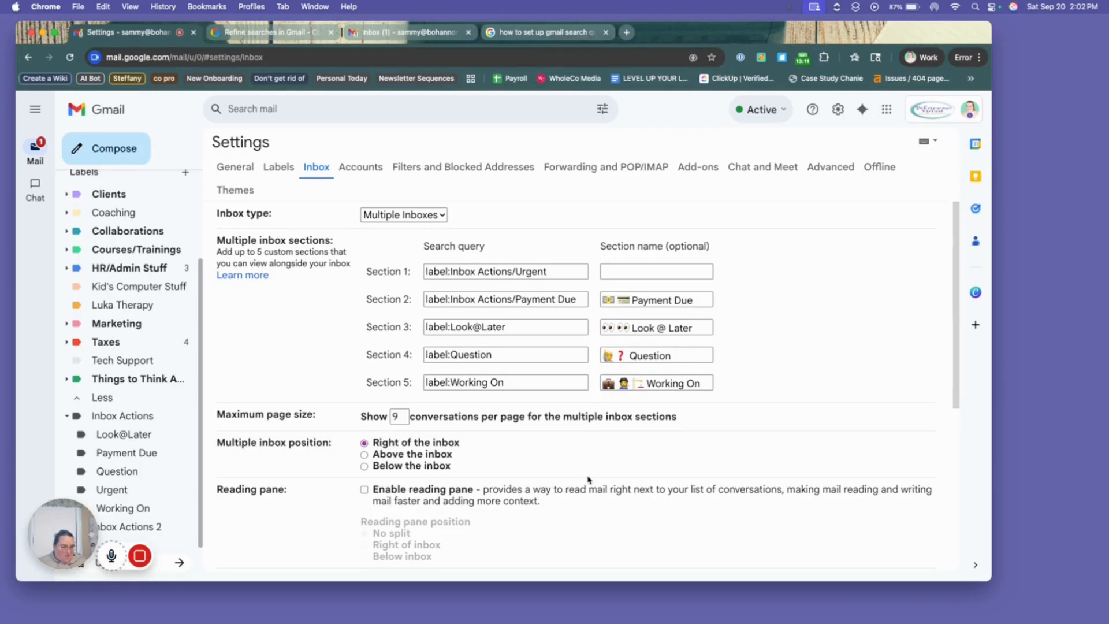
scroll(587, 480, down, 4)
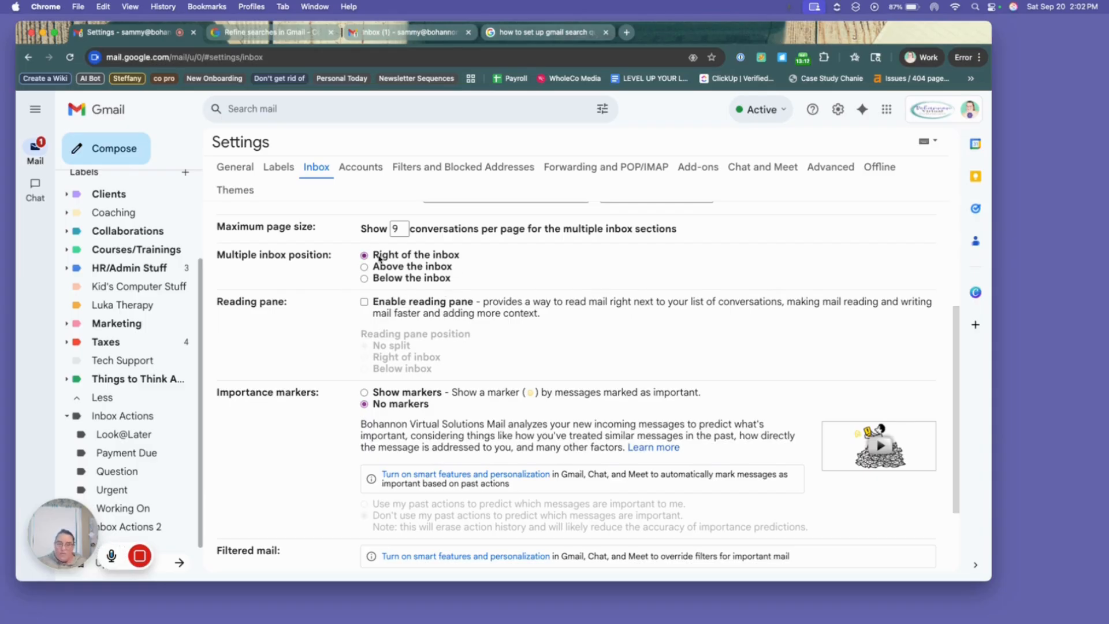
click(430, 32)
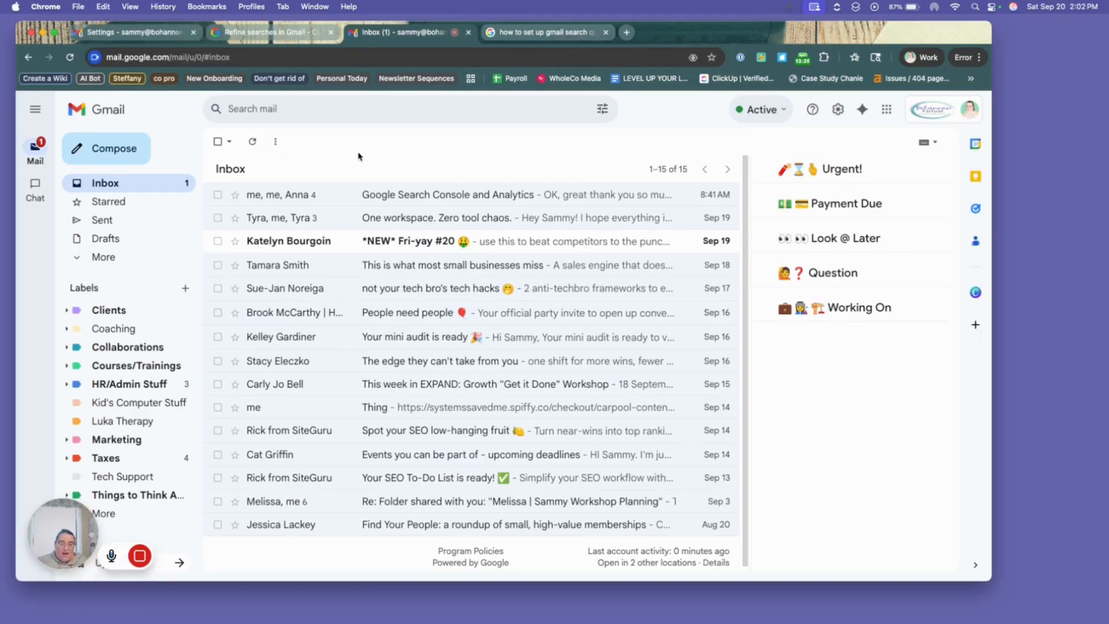
click(854, 175)
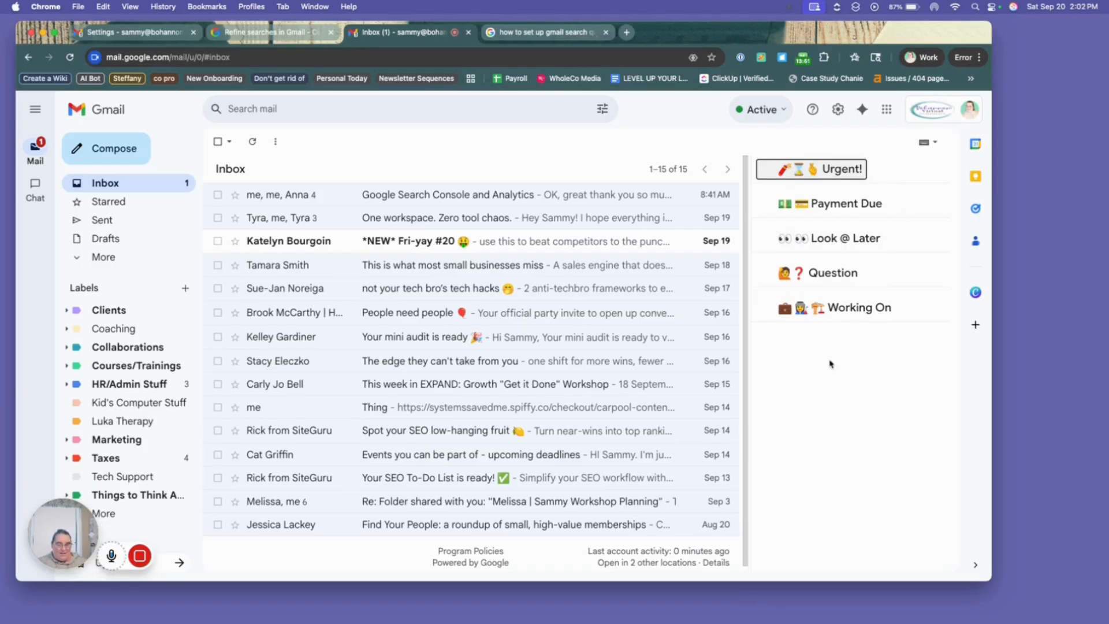
click(135, 34)
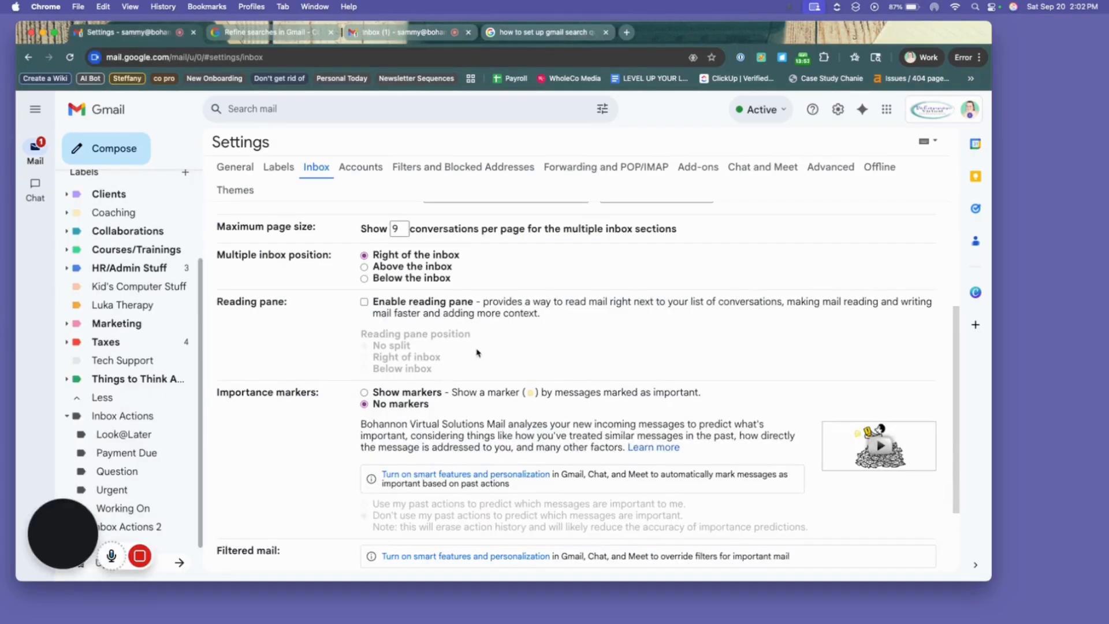
Step: Review the reading pane and importance marker options, and save the inbox settings
click(364, 302)
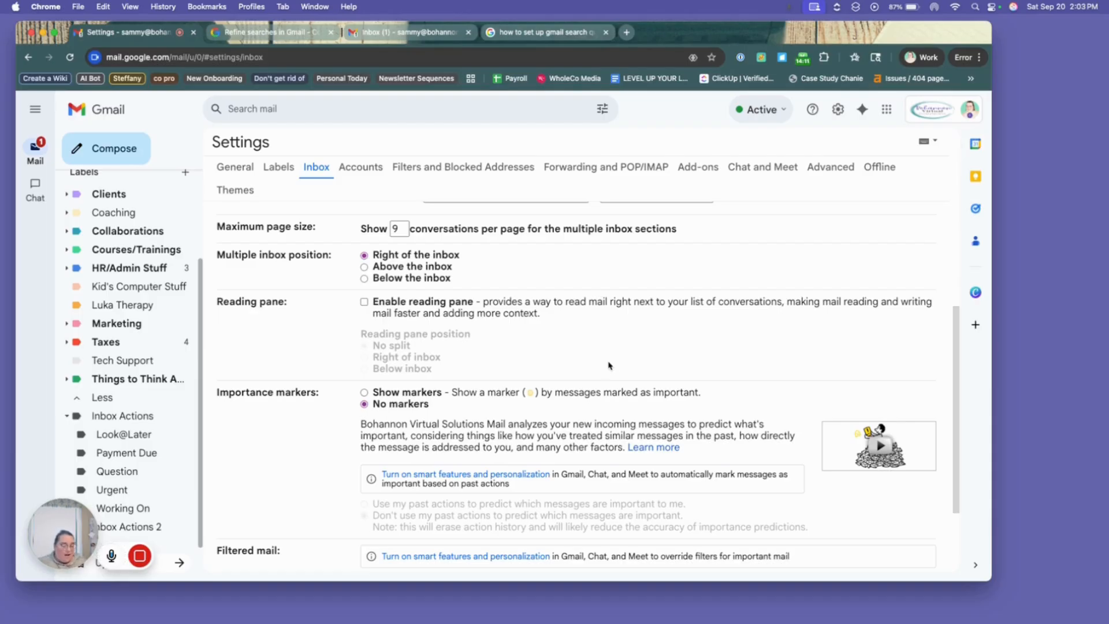
scroll(552, 427, down, 2)
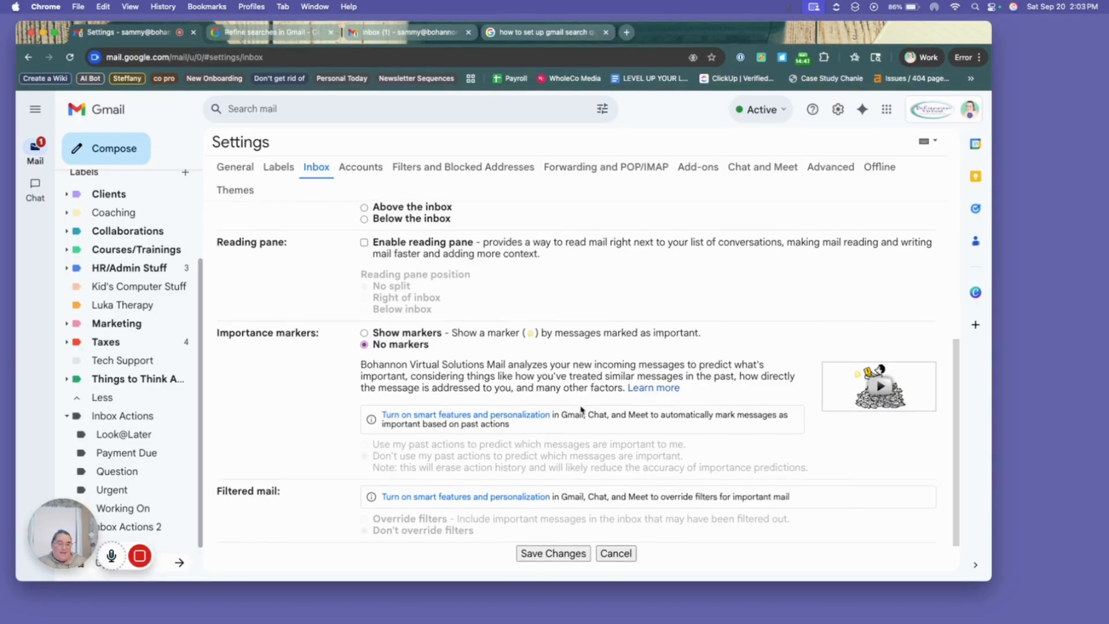
scroll(581, 410, down, 2)
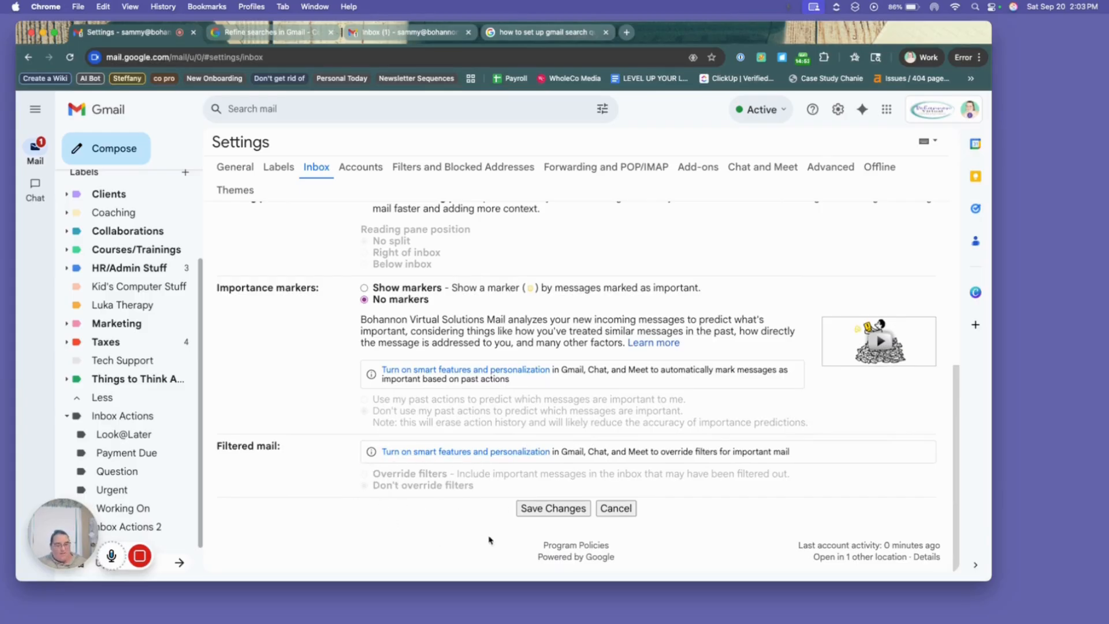
click(548, 508)
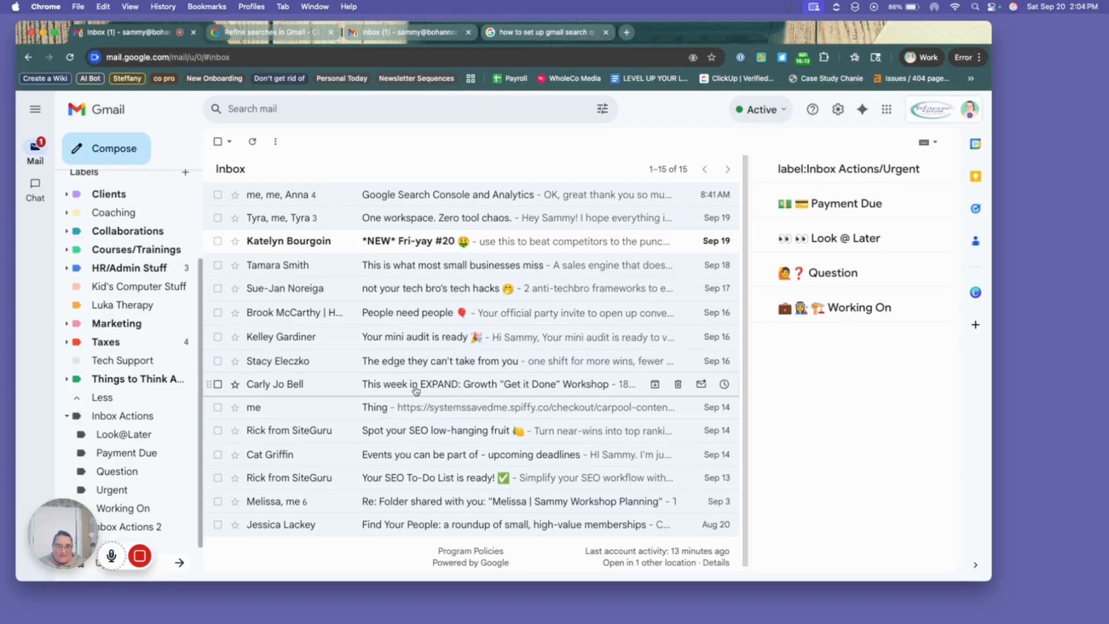
mouse_move(142, 559)
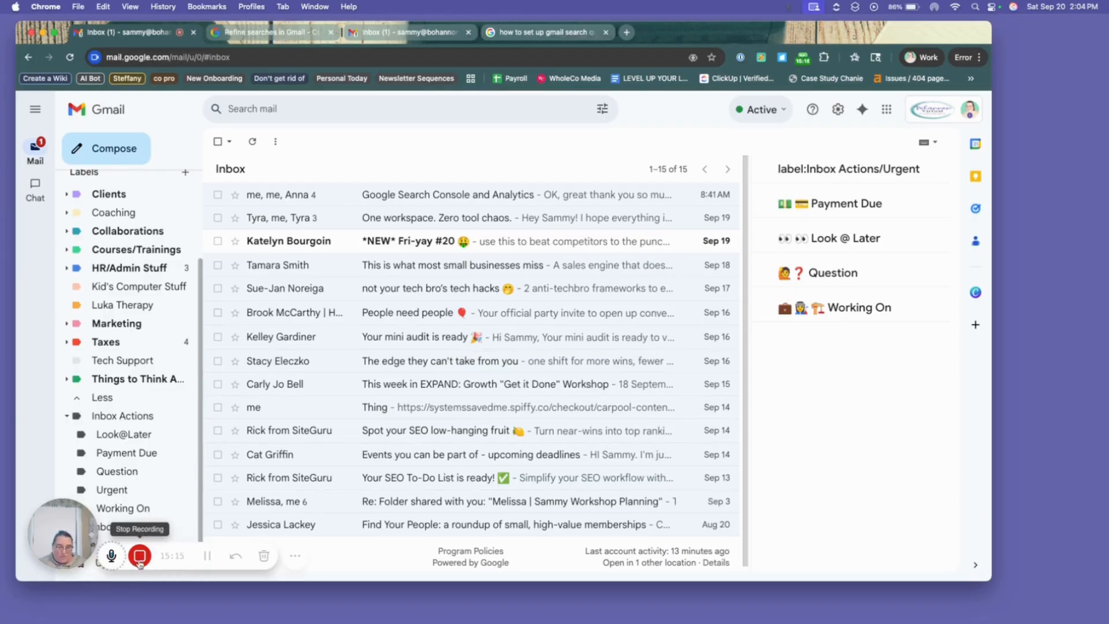
click(211, 561)
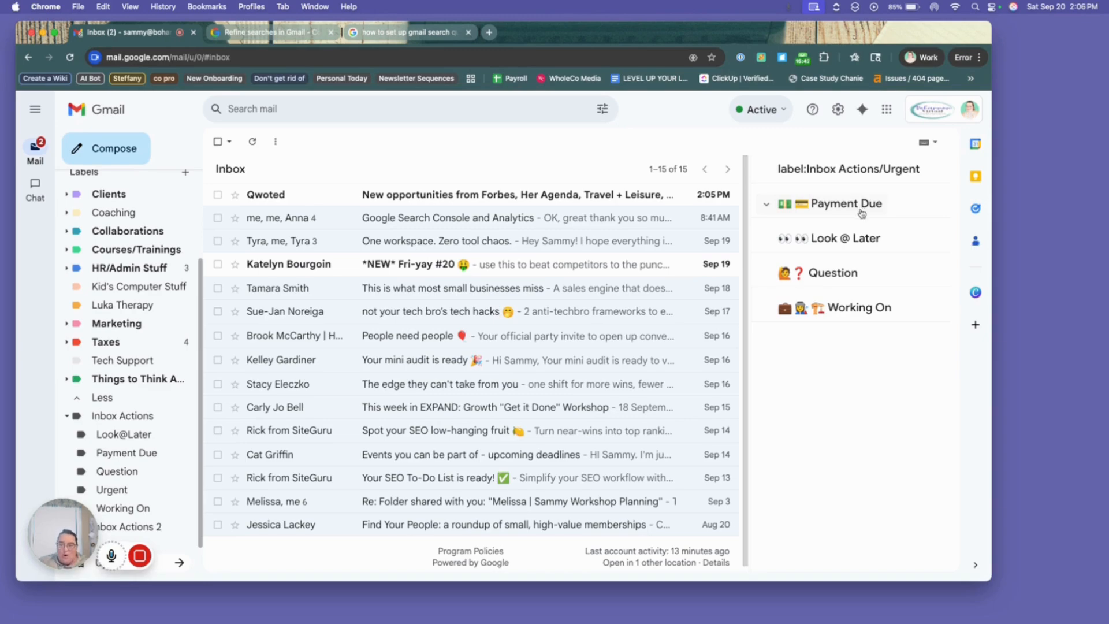
Step: Expand and collapse the Payment Due section beside the inbox and check the Inbox Actions/Urgent section
click(863, 203)
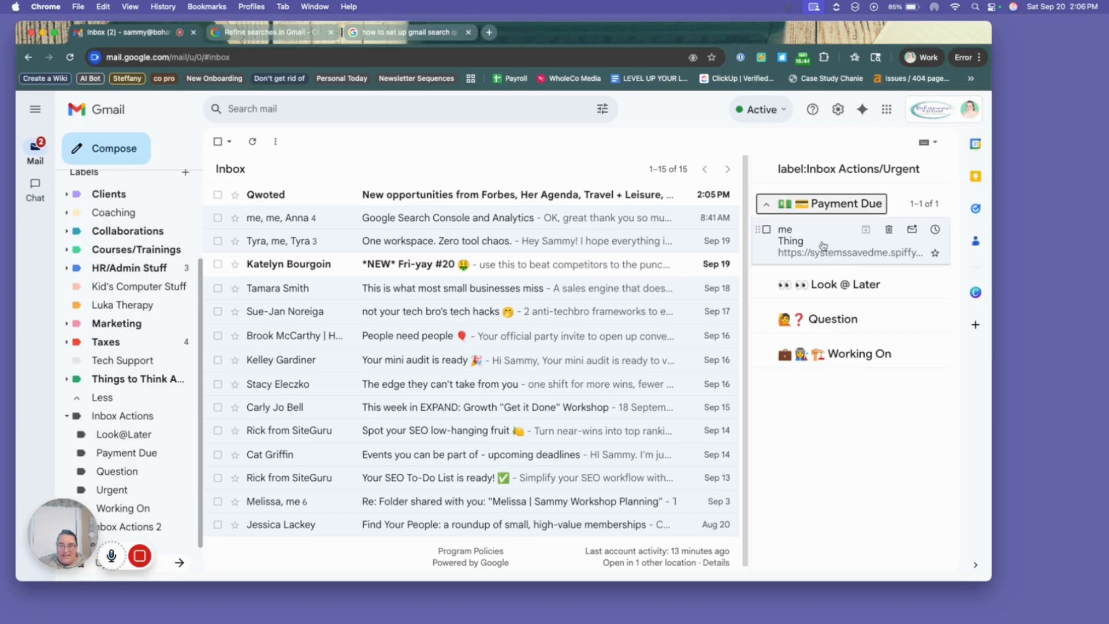
click(830, 205)
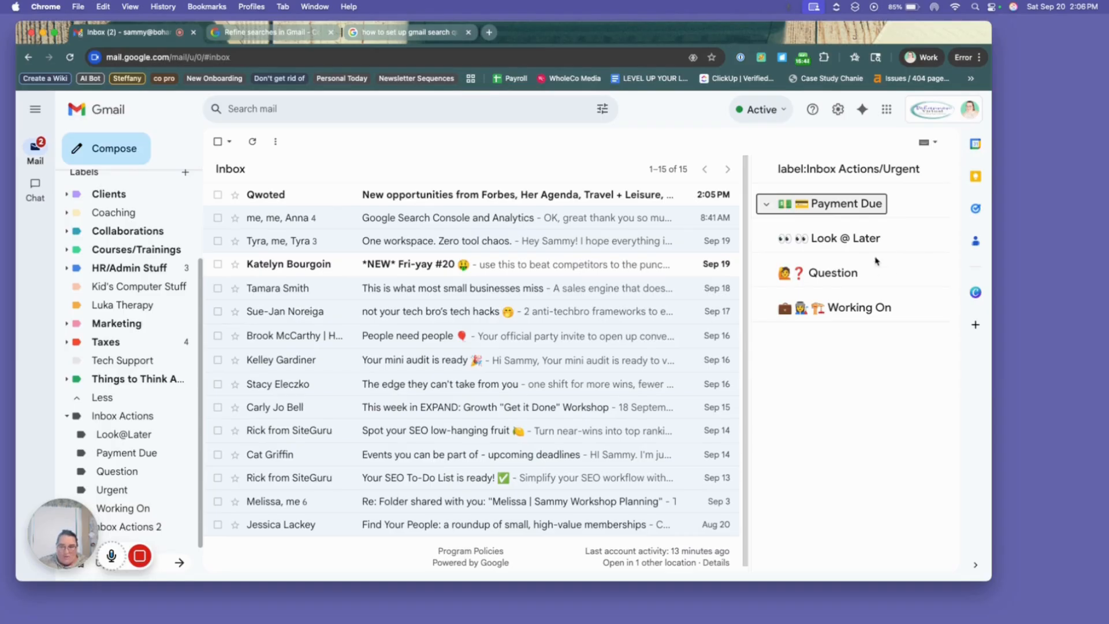
click(843, 207)
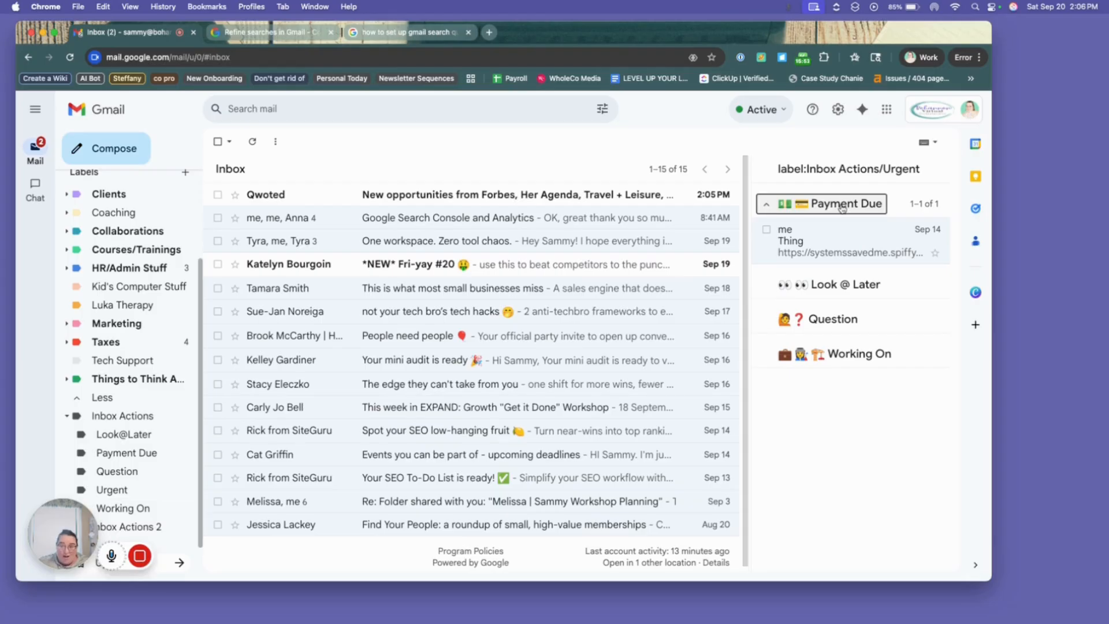
click(842, 206)
click(877, 175)
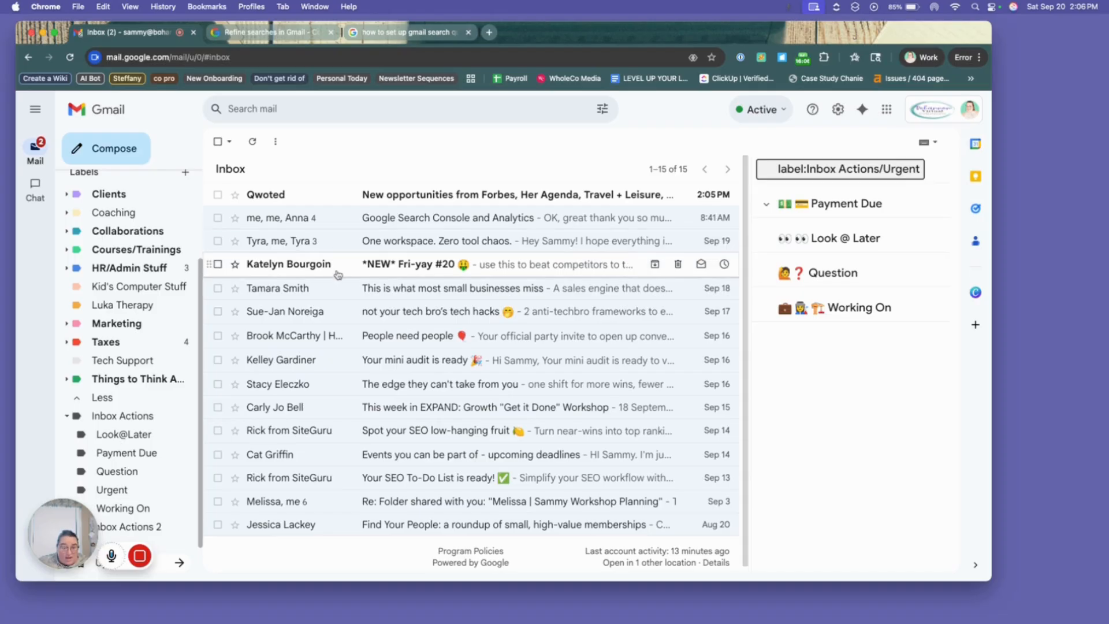
Step: Apply the label "Inbox Actions/Urgent" to the "Your mini audit is ready" email in the inbox
right_click(334, 360)
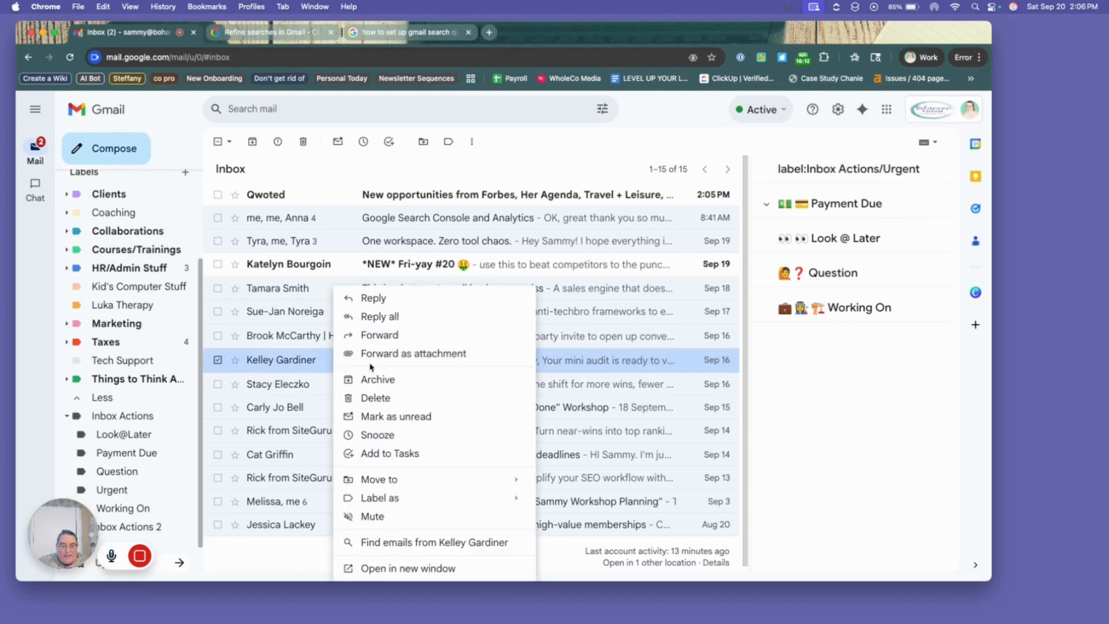
mouse_move(423, 498)
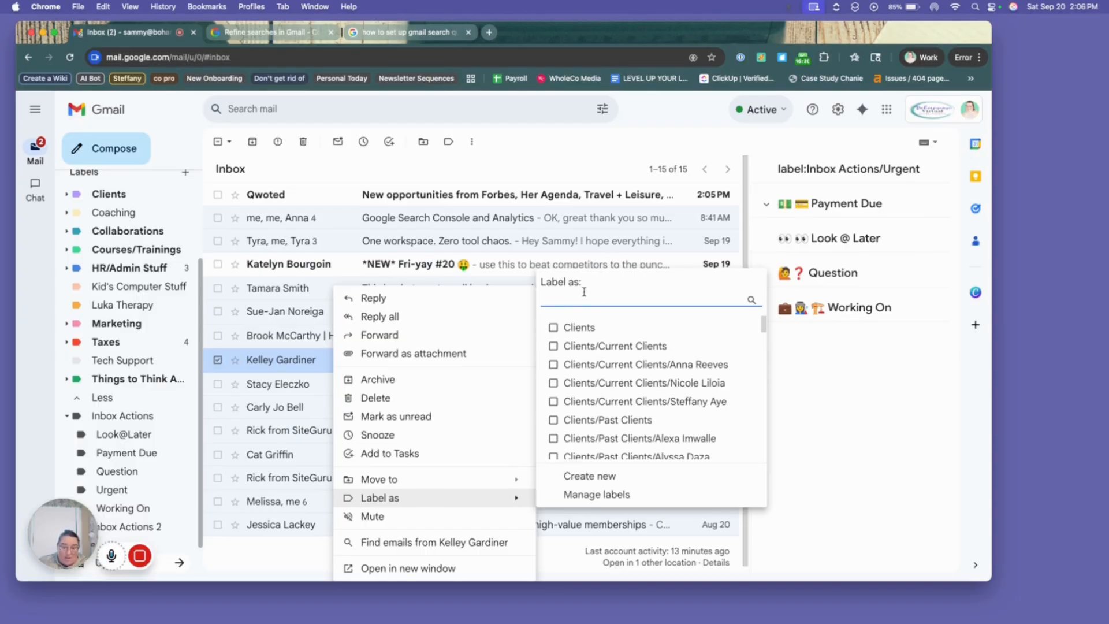
text(in)
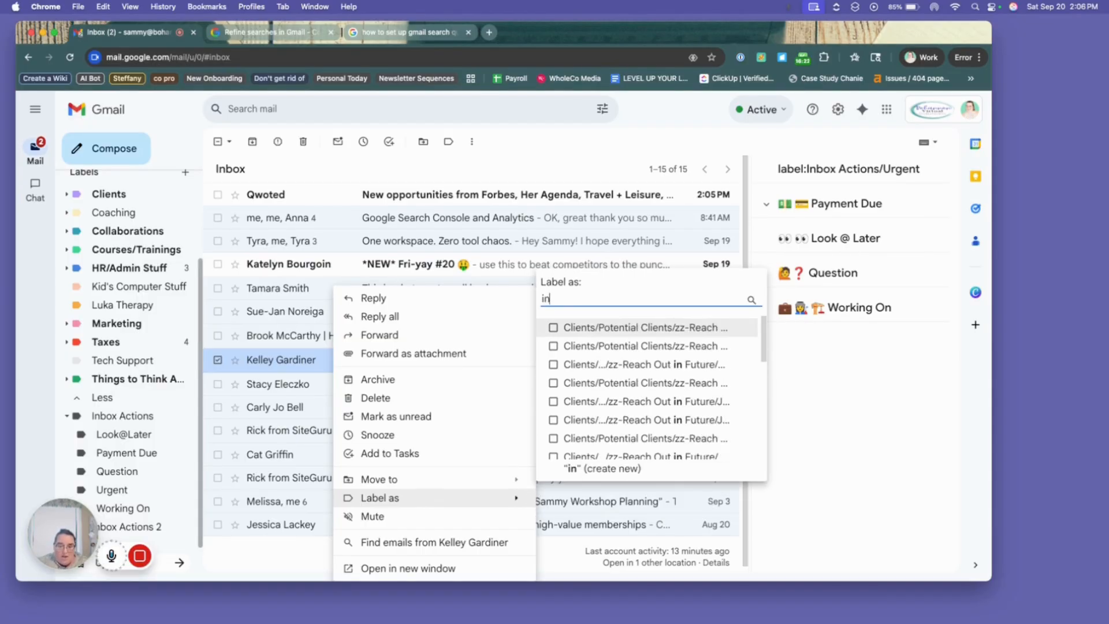
text(b)
key(BackSpace)
key(BackSpace)
key(BackSpace)
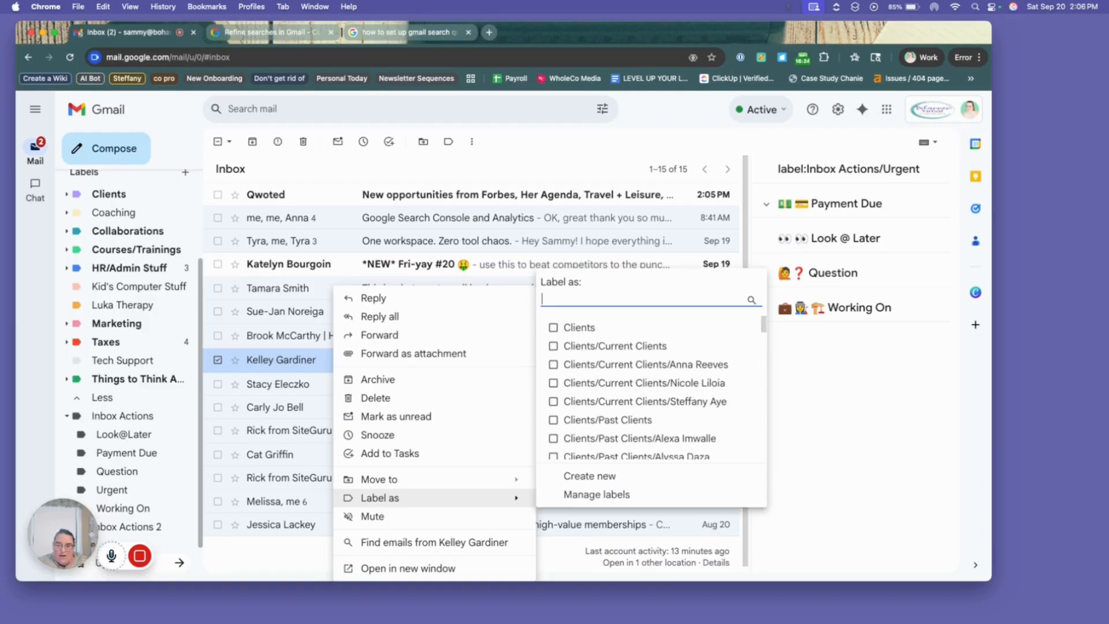
text(urgen)
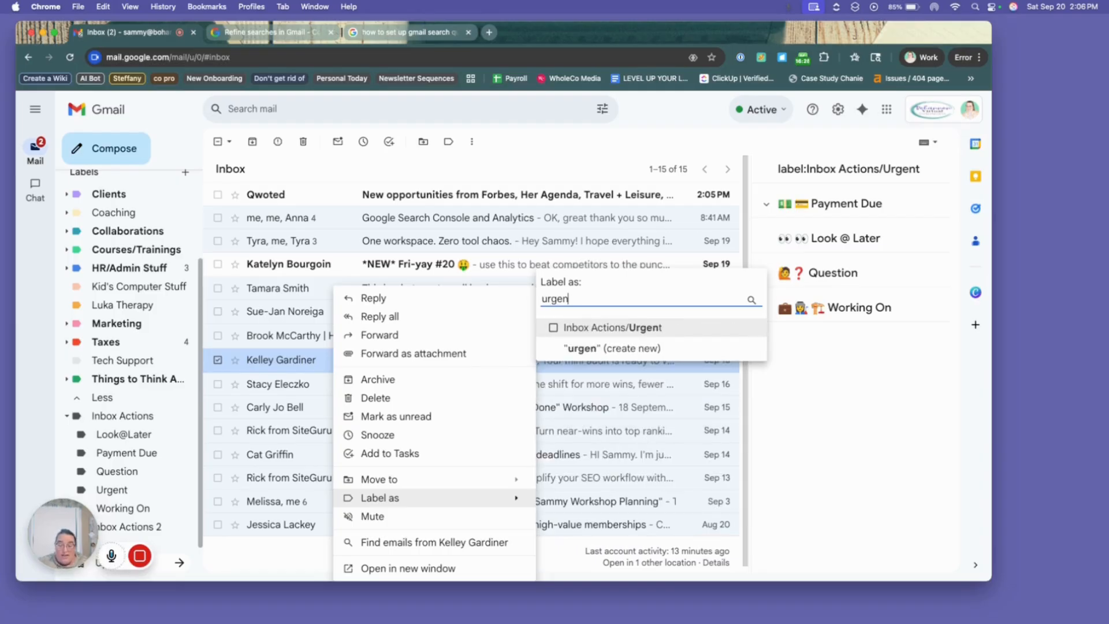
click(557, 328)
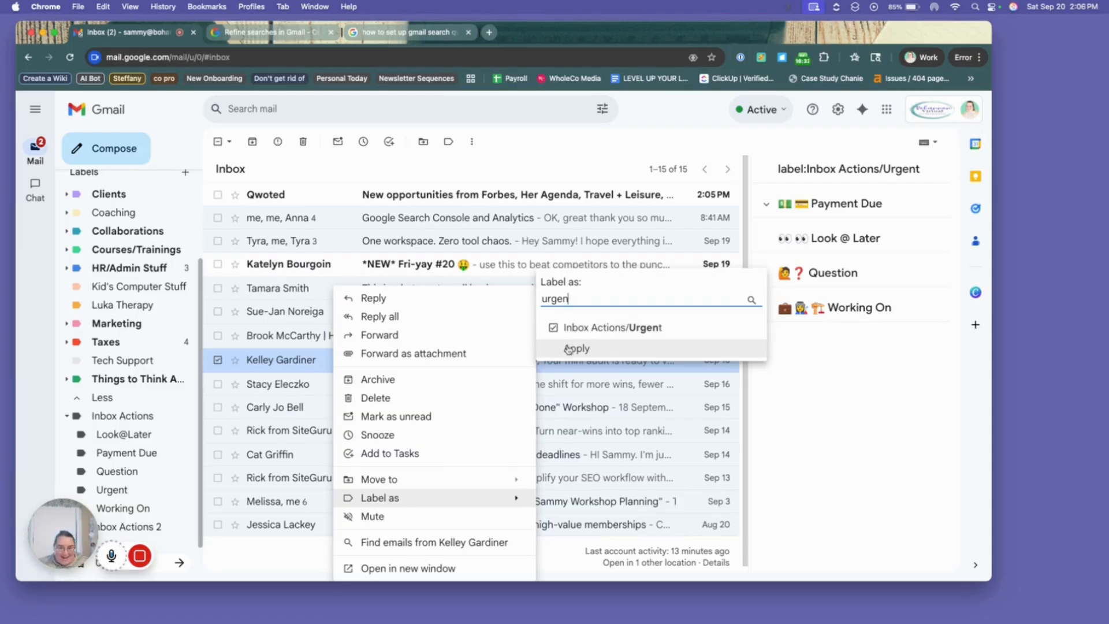
click(570, 349)
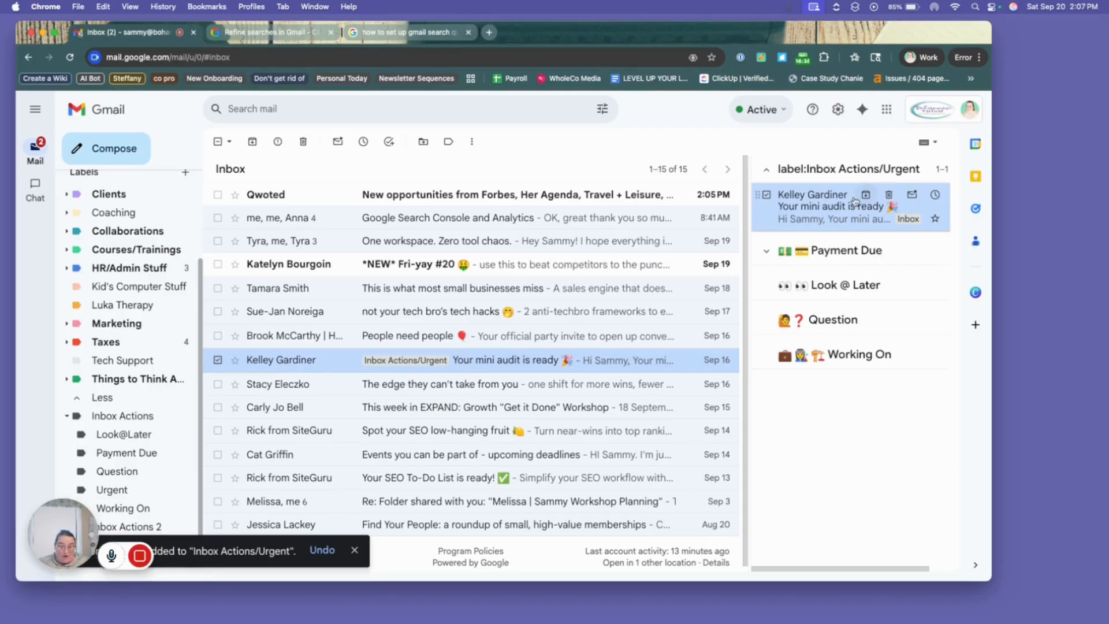
Step: Open the "Your mini audit is ready" email, remove its Inbox label and return to the inbox
click(342, 367)
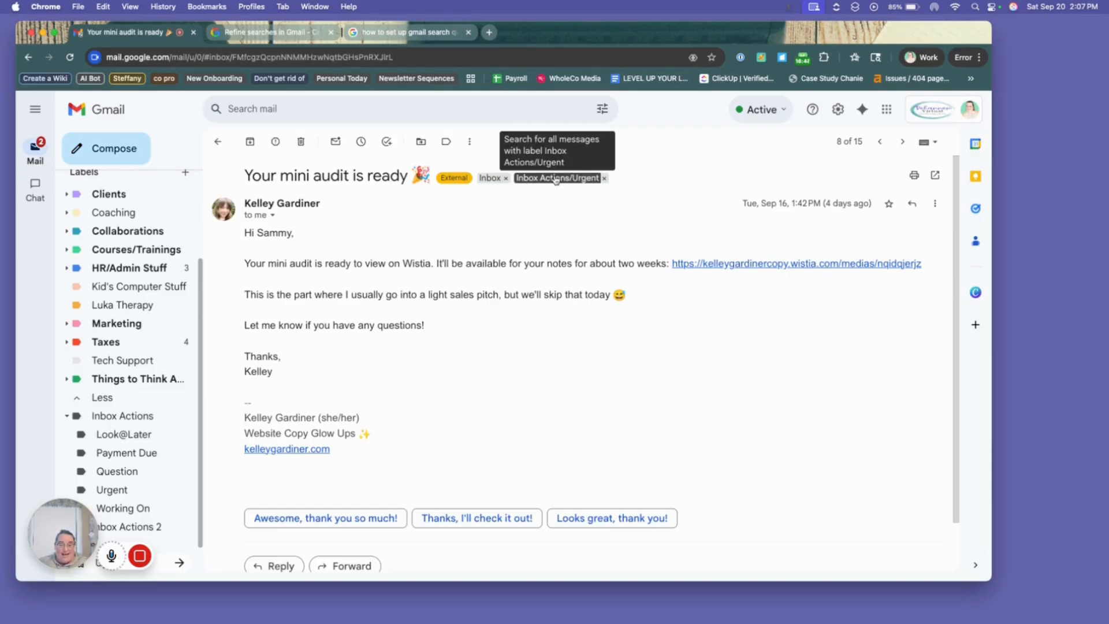
click(505, 180)
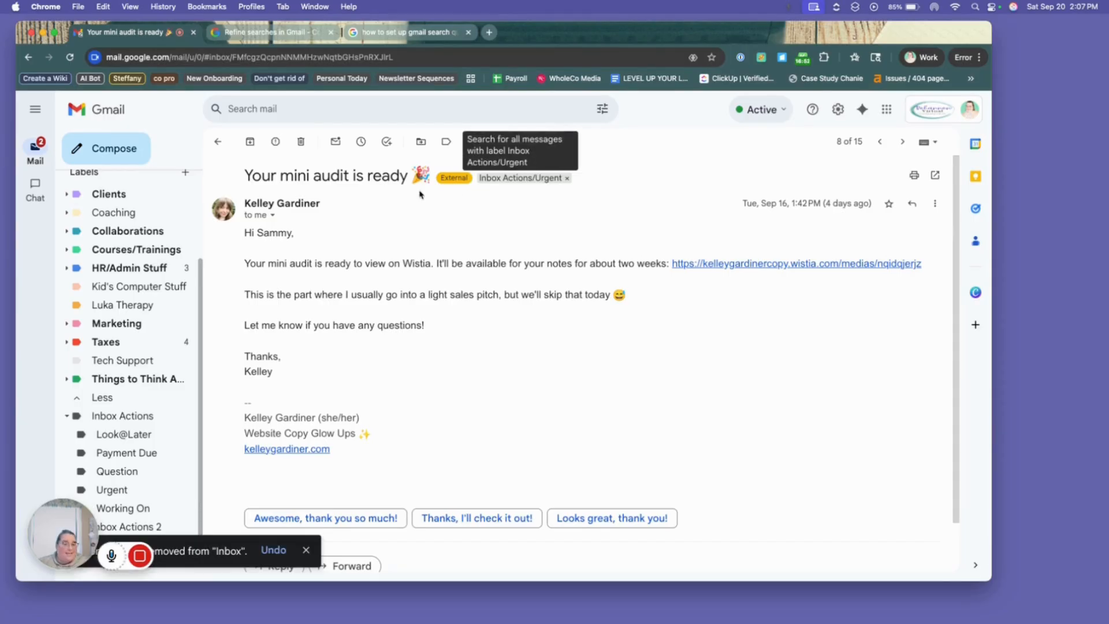
click(218, 142)
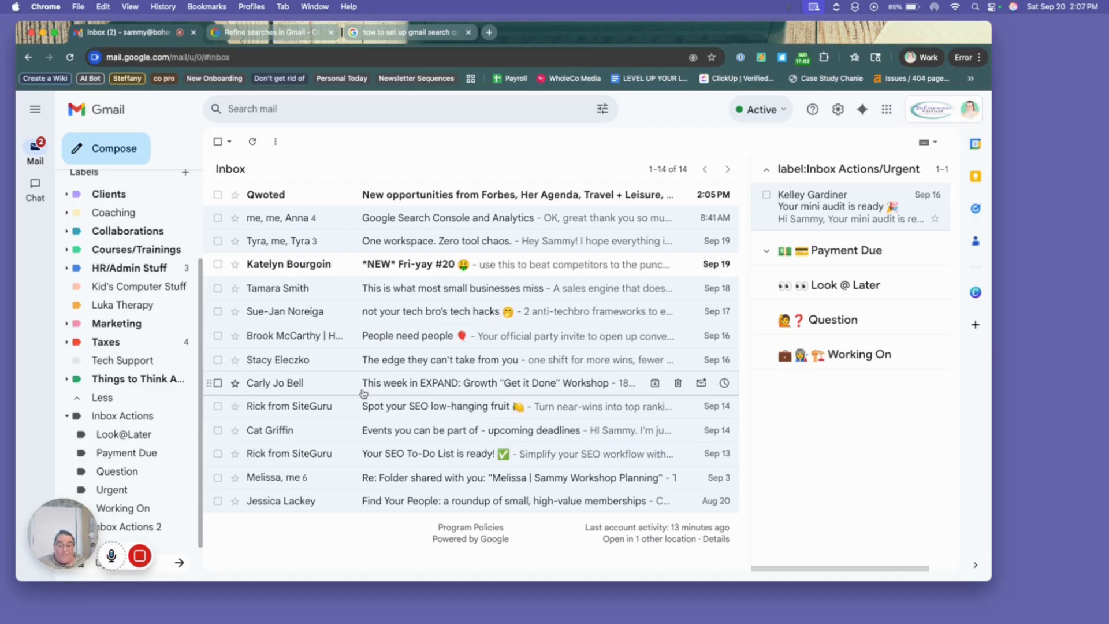
Step: Move the "Your SEO To-Do List is ready!" email to "Inbox Actions/Urgent"
right_click(344, 456)
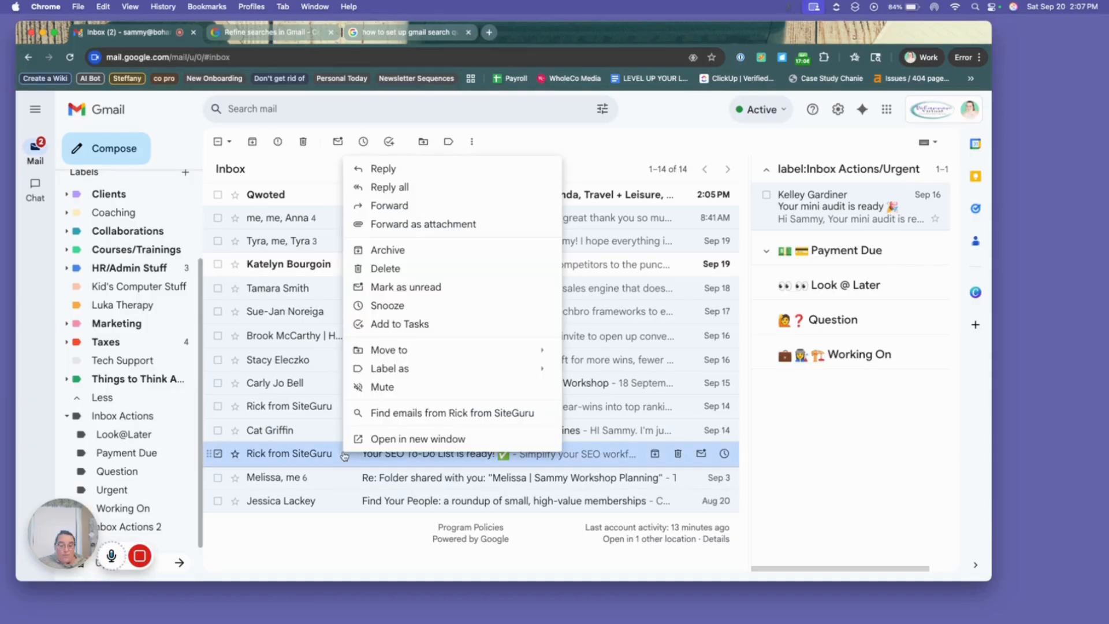
mouse_move(400, 350)
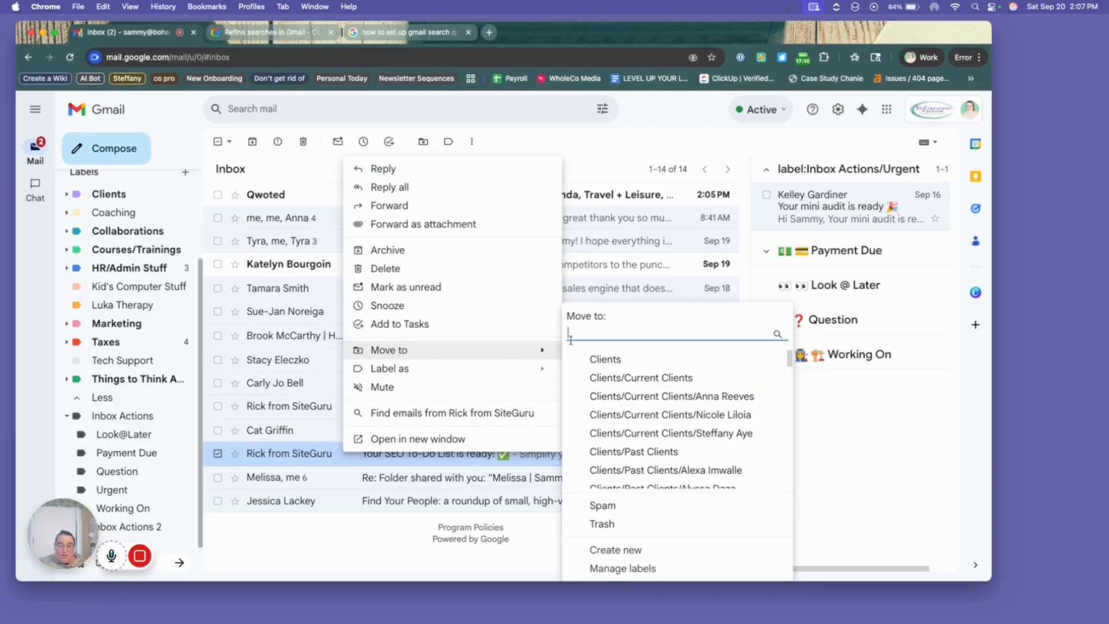
text(urgent)
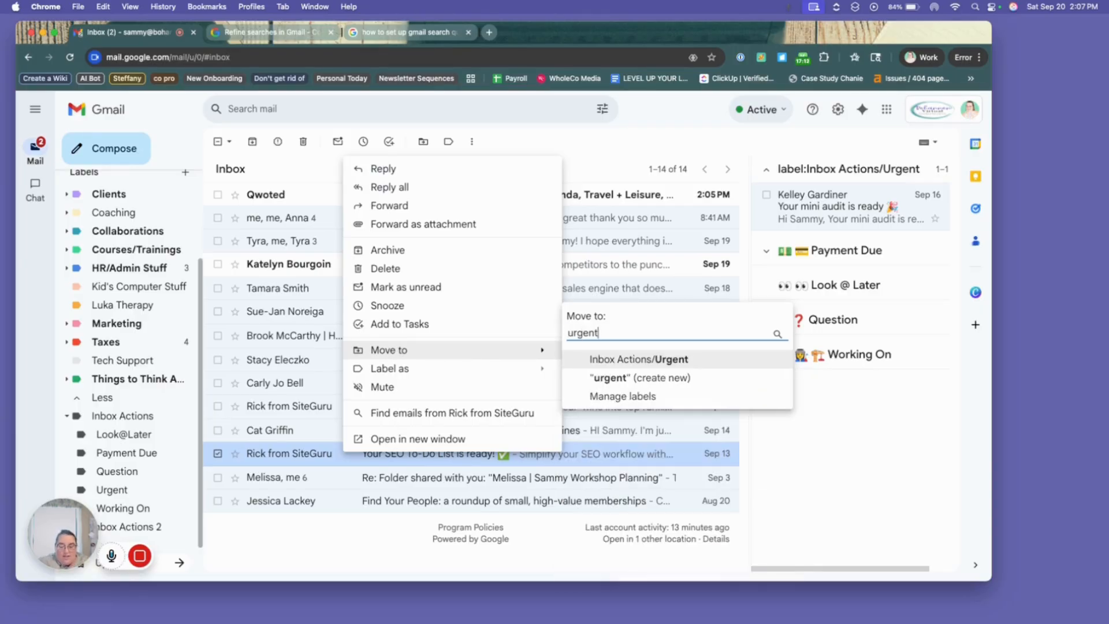
click(693, 359)
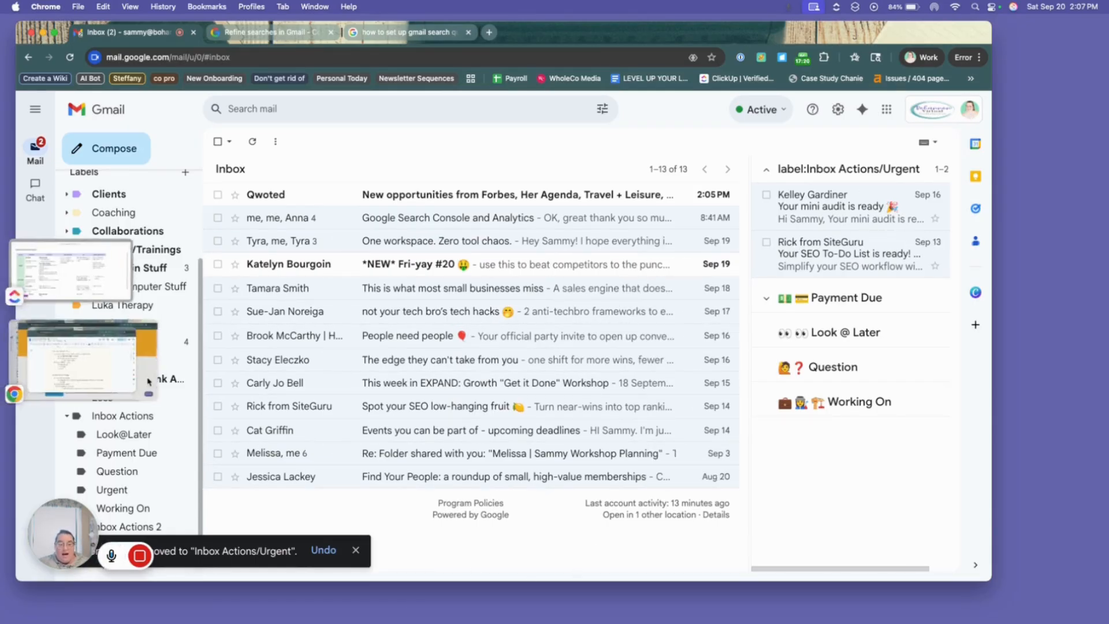
Step: Collapse the Inbox Actions/Urgent section beside the inbox
scroll(160, 374, up, 2)
scroll(159, 374, up, 2)
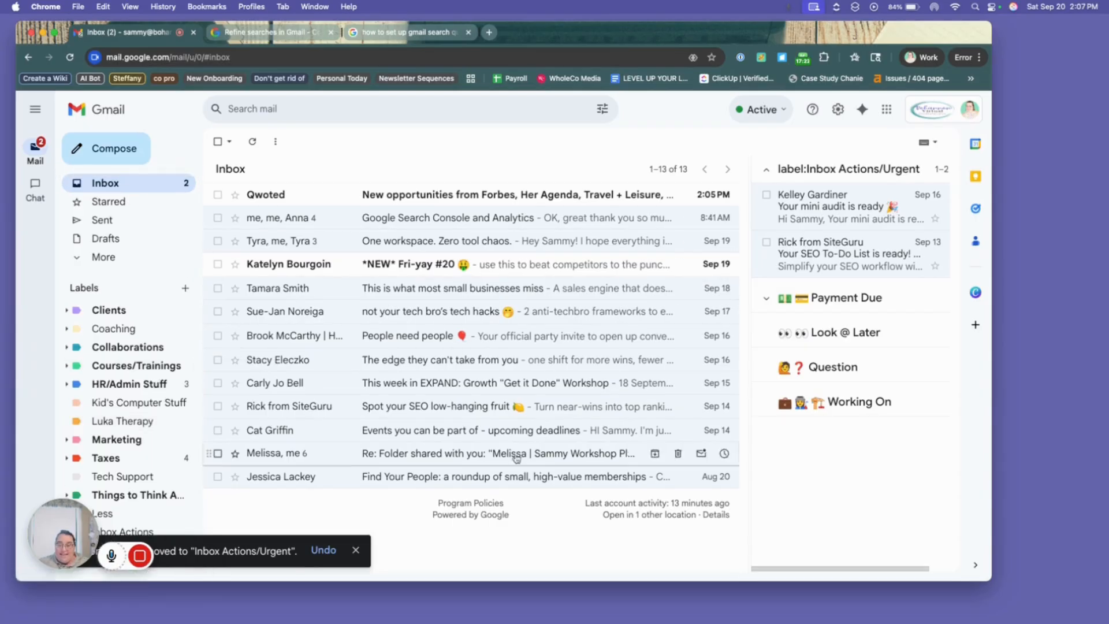
click(815, 176)
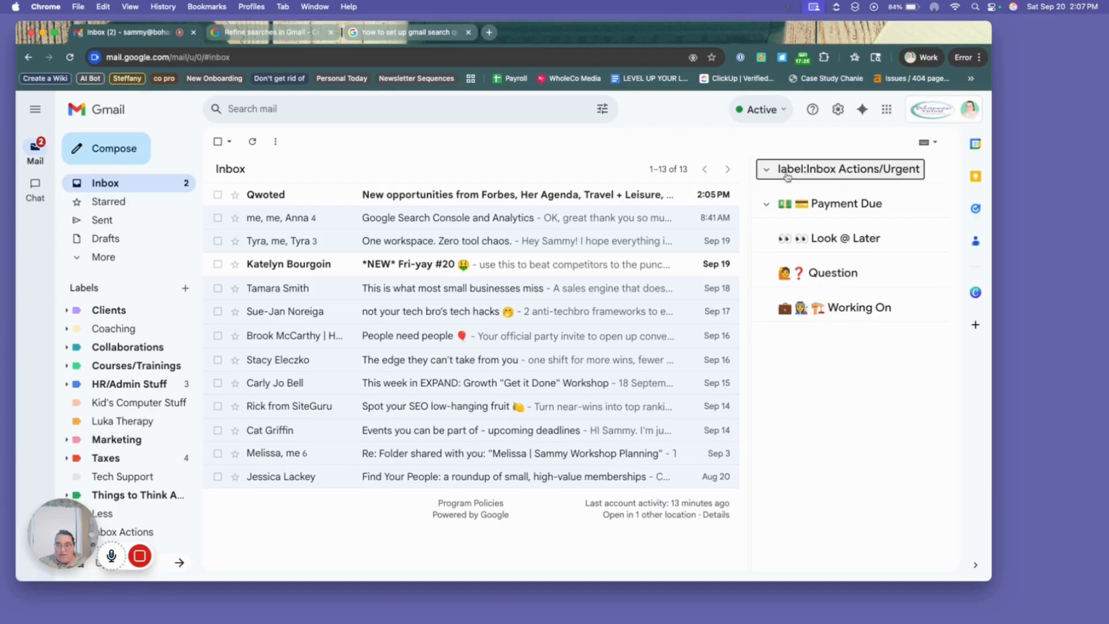
Step: Name section 1, which queries Inbox Actions/Urgent, "Urgent!" with leading emojis in the Multiple Inboxes settings
click(838, 109)
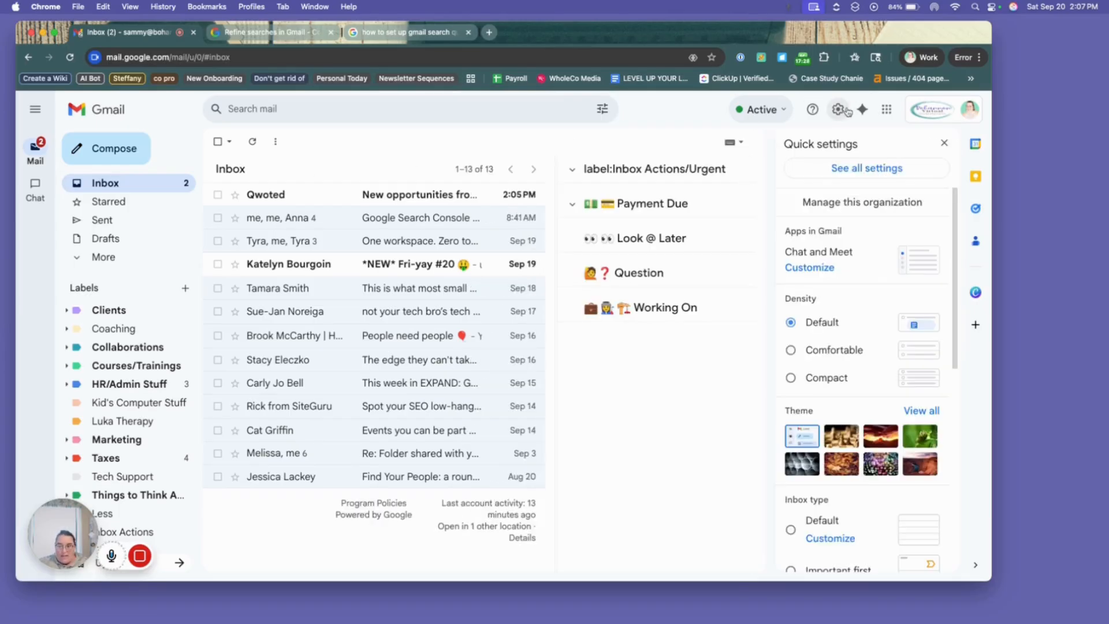
click(868, 170)
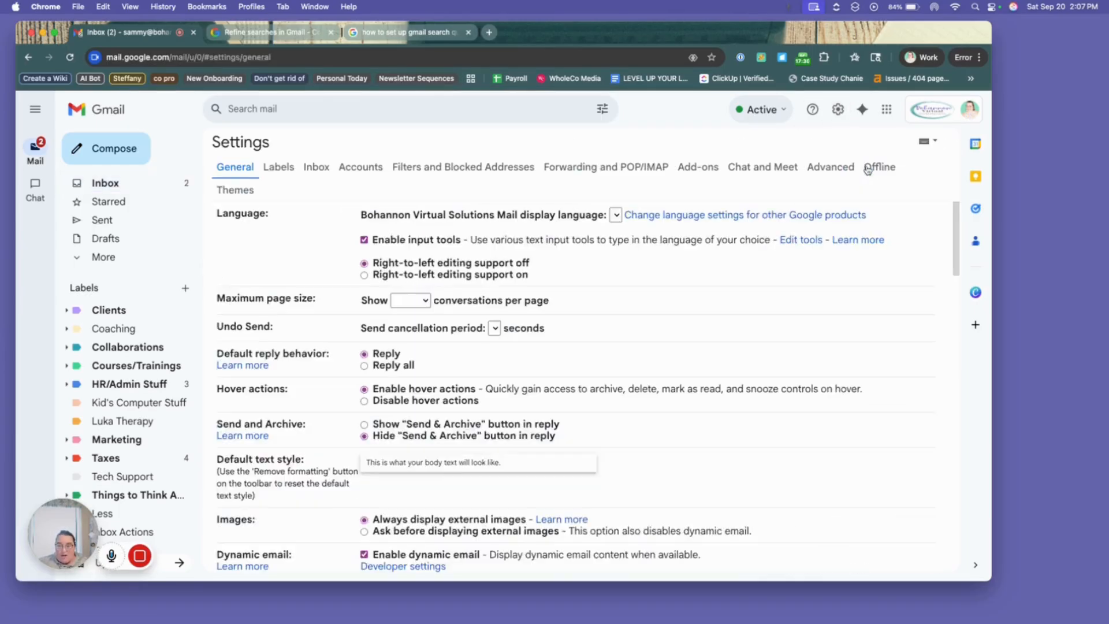
click(314, 165)
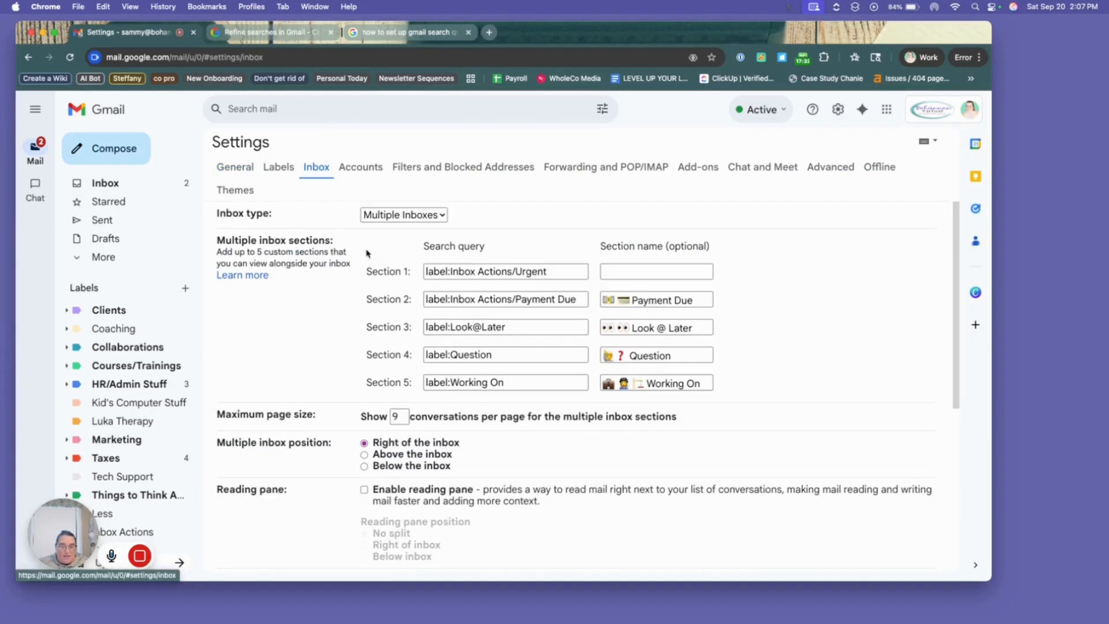
triple_click(505, 270)
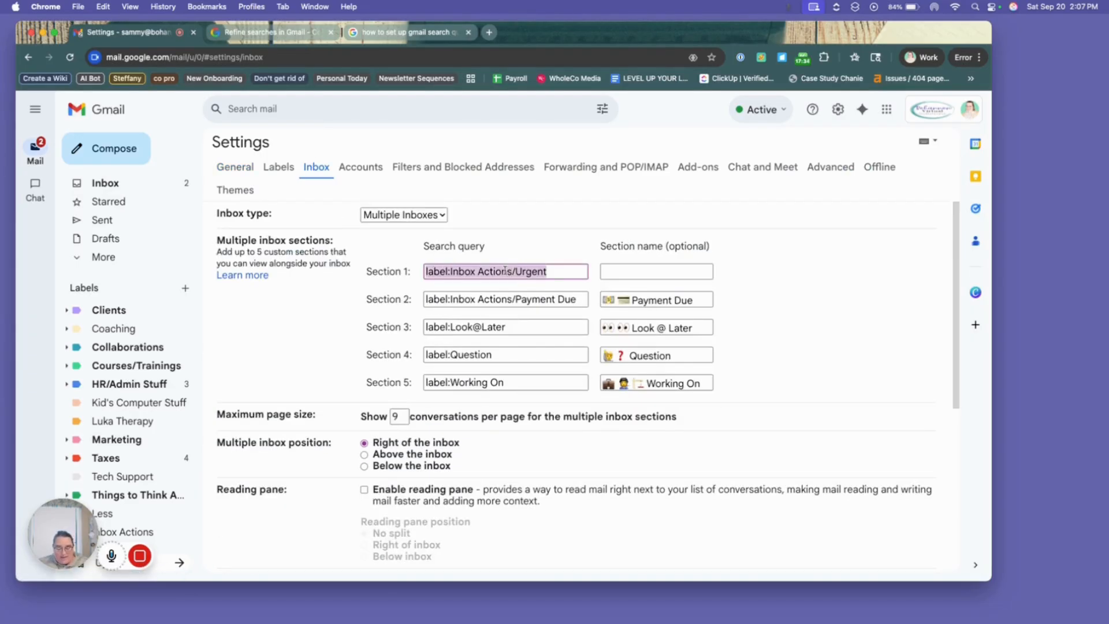
click(641, 269)
text(🧨⏳🔥 Urgent!)
click(787, 320)
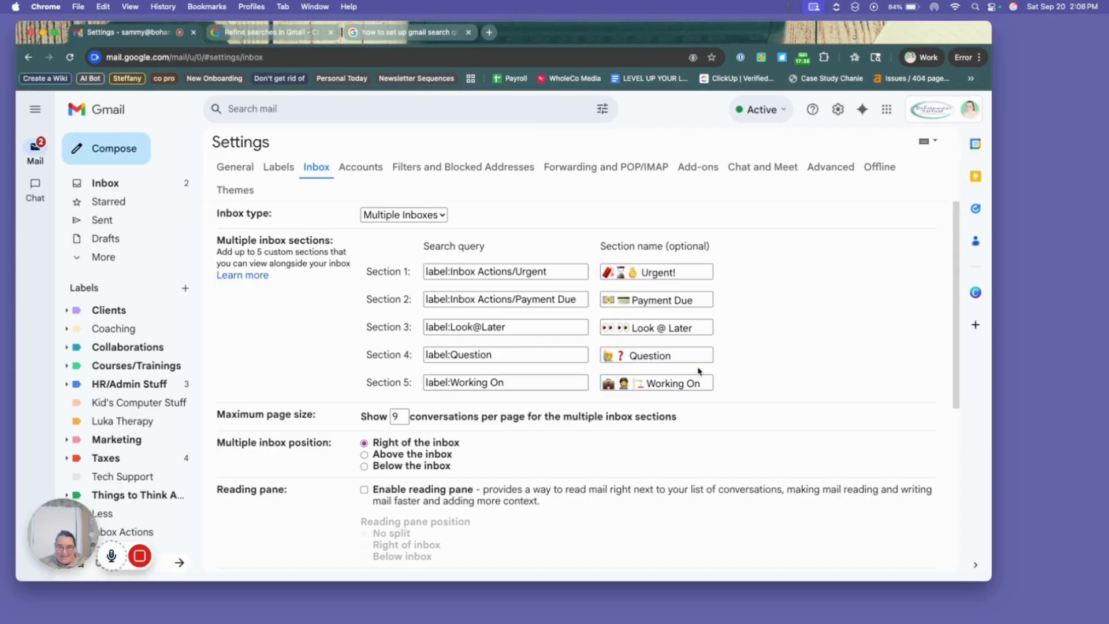
Step: Set section 3's search query to "label:Inbox Actions/Look@Later"
drag(521, 324, 453, 320)
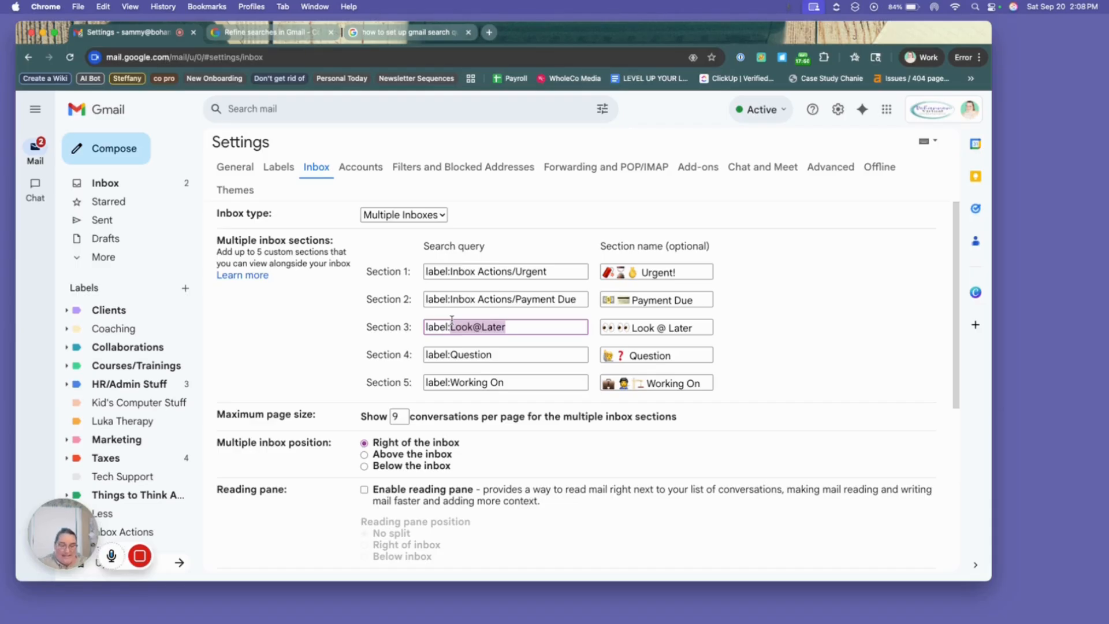
text(Inbox Actions/)
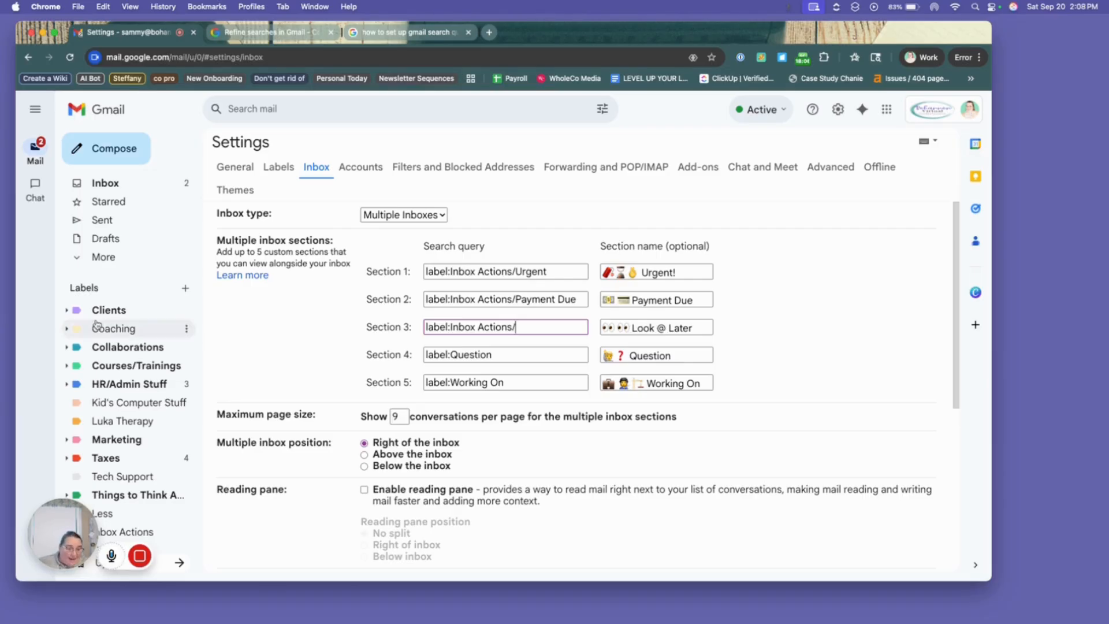
scroll(154, 384, down, 3)
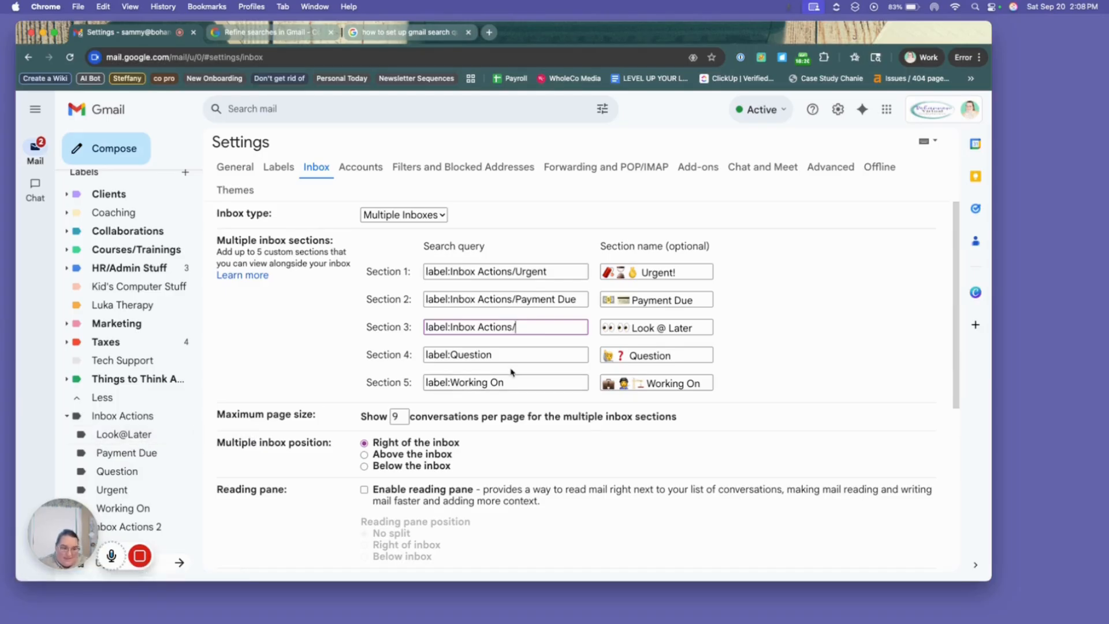
text(Look@)
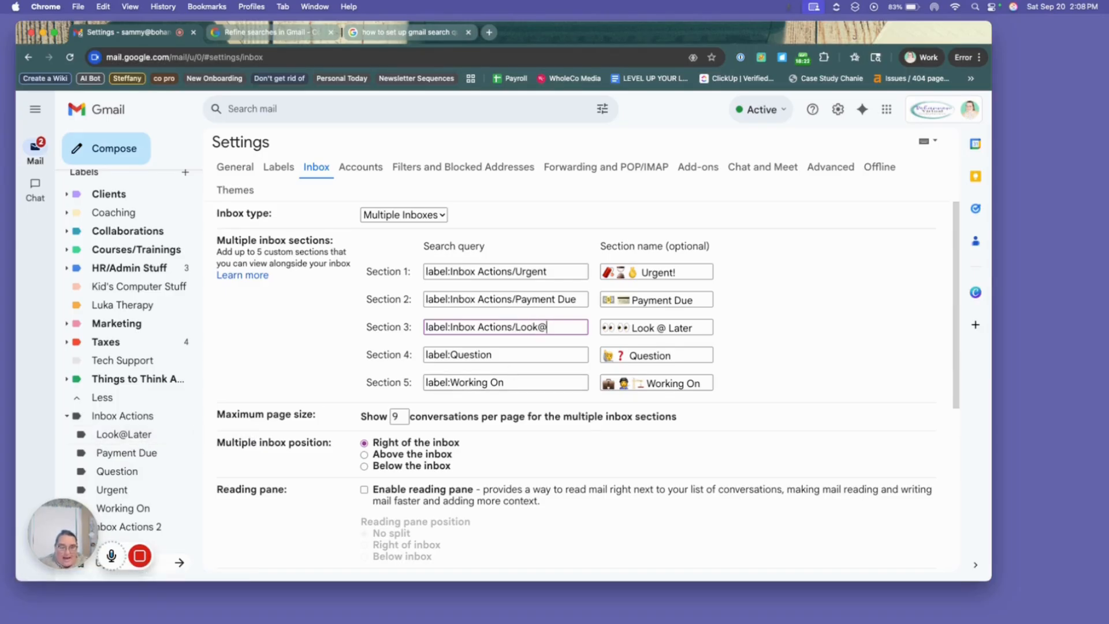
text(Later)
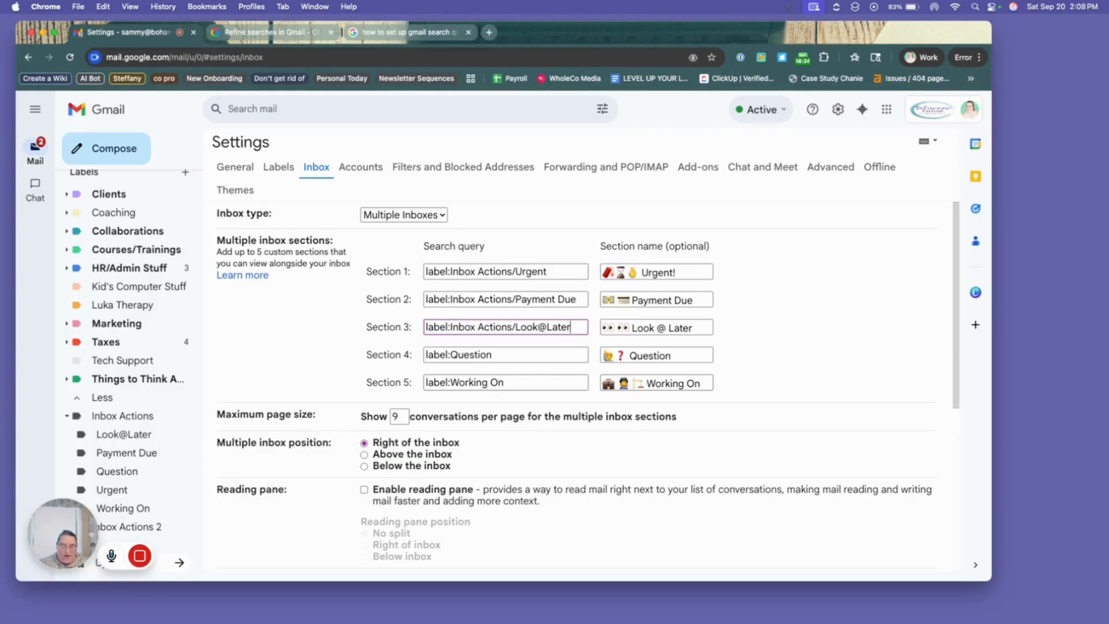
Step: Set section 4's search query to "label:Inbox Actions/Question"
drag(501, 354, 453, 353)
key(BackSpace)
text(Inbox Action)
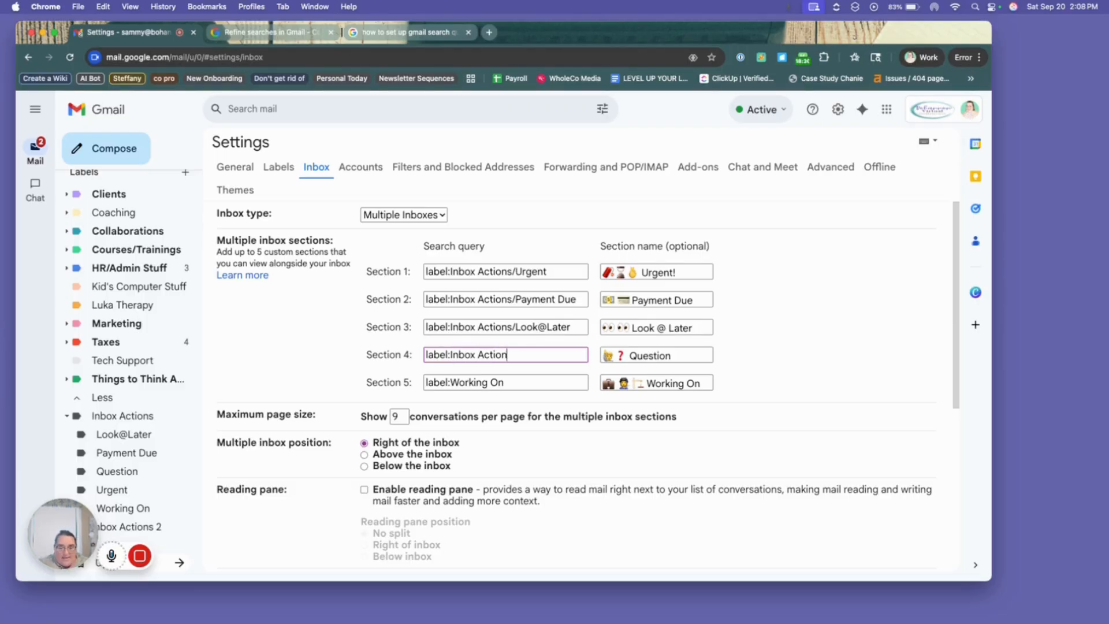
text(s/Question)
Step: Set section 5's search query to "label:Inbox Actions/Working On" and save the inbox settings
click(439, 378)
text(Inbox)
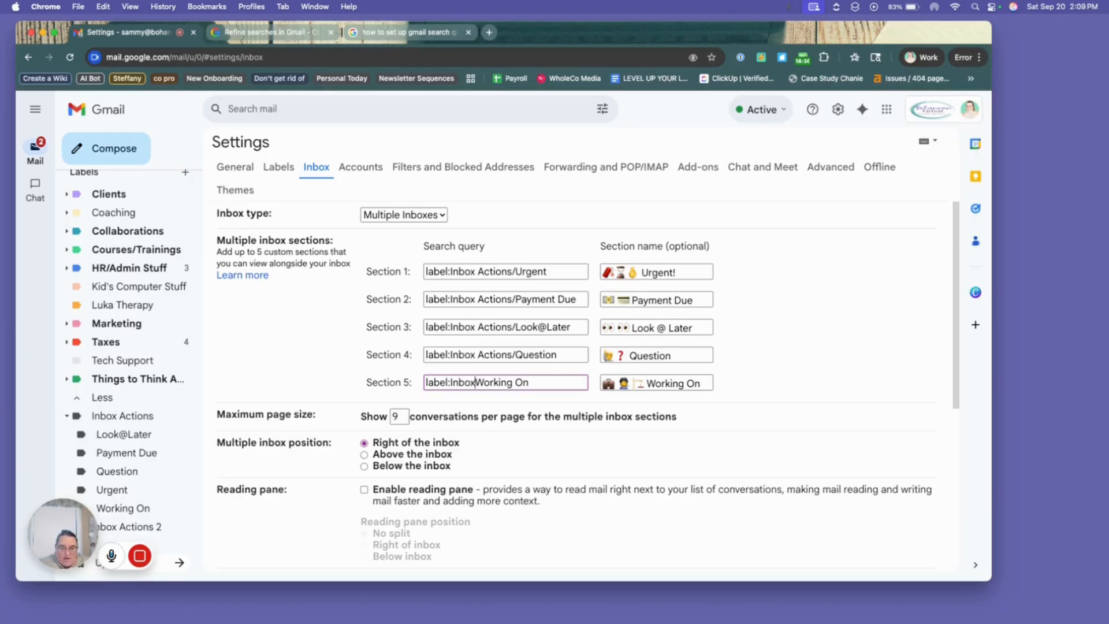
text( Actions)
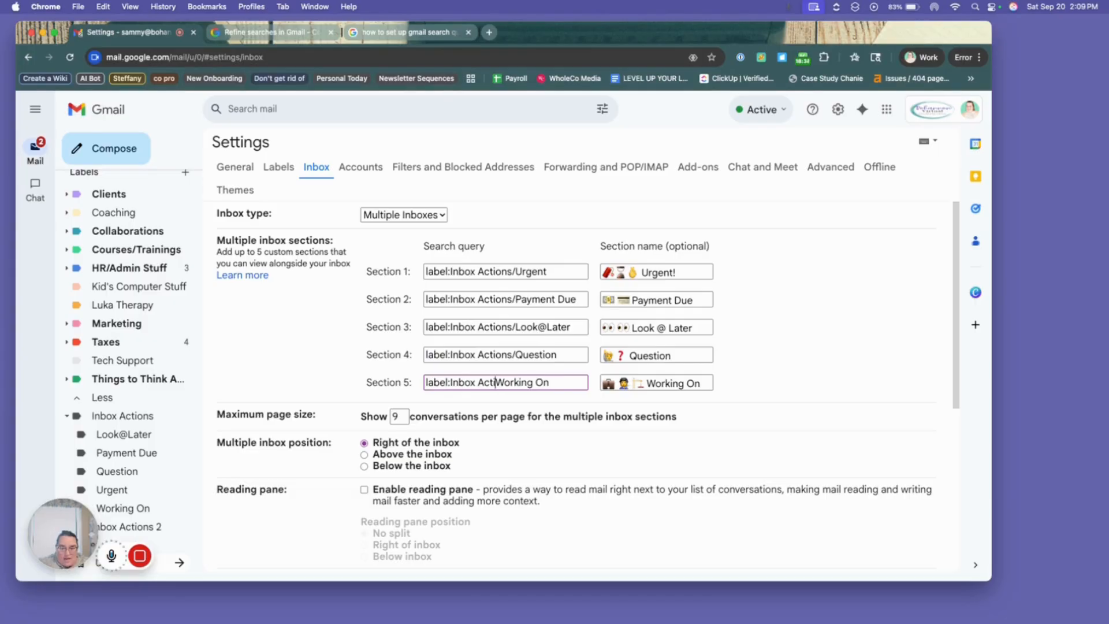
text(/)
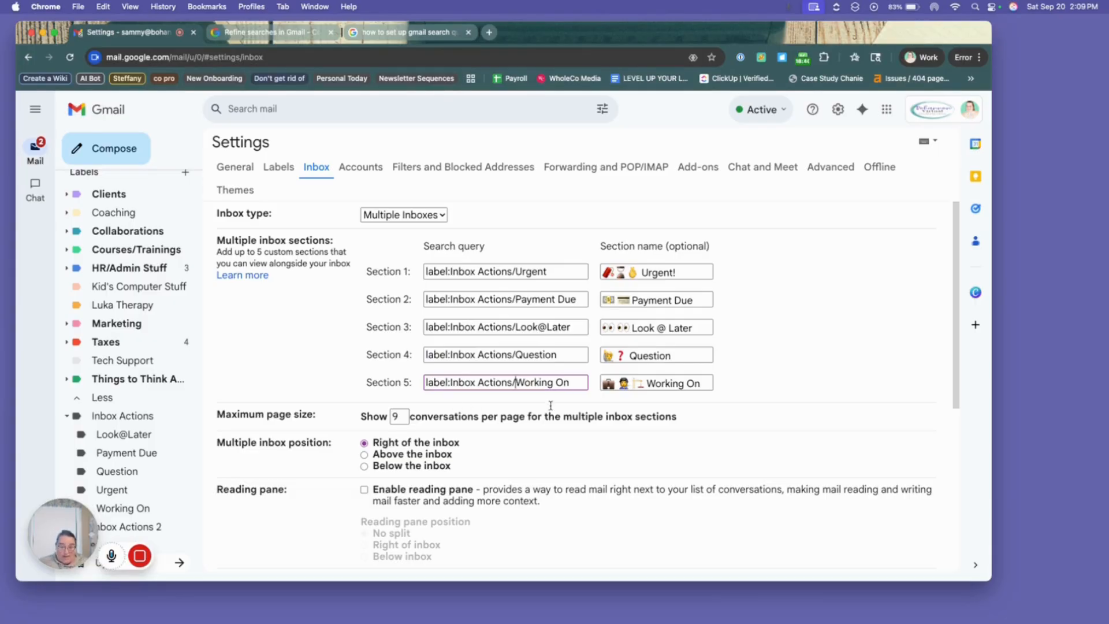
scroll(547, 405, down, 2)
scroll(547, 406, up, 3)
scroll(538, 418, down, 10)
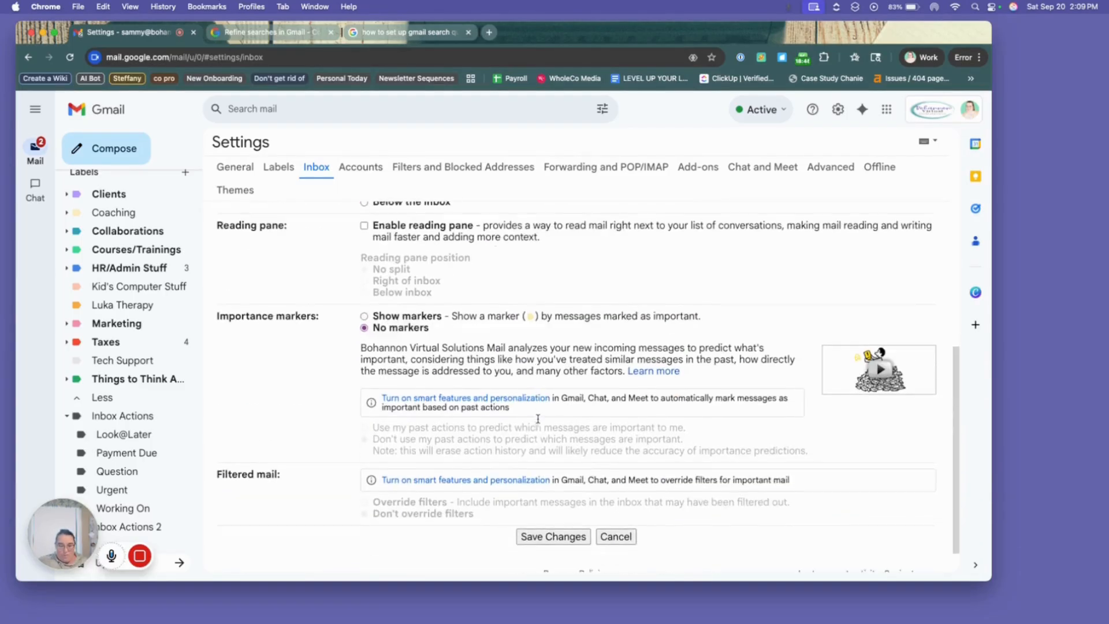
click(558, 511)
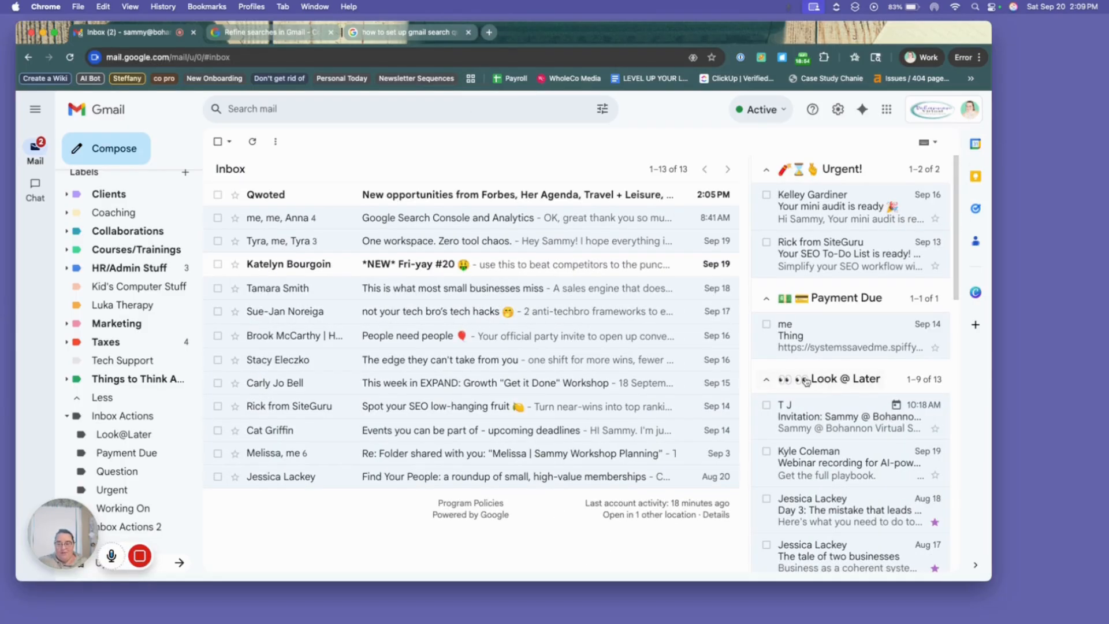
Step: Check the sections beside the inbox and collapse Look @ Later, Payment Due and Urgent!
scroll(857, 406, down, 10)
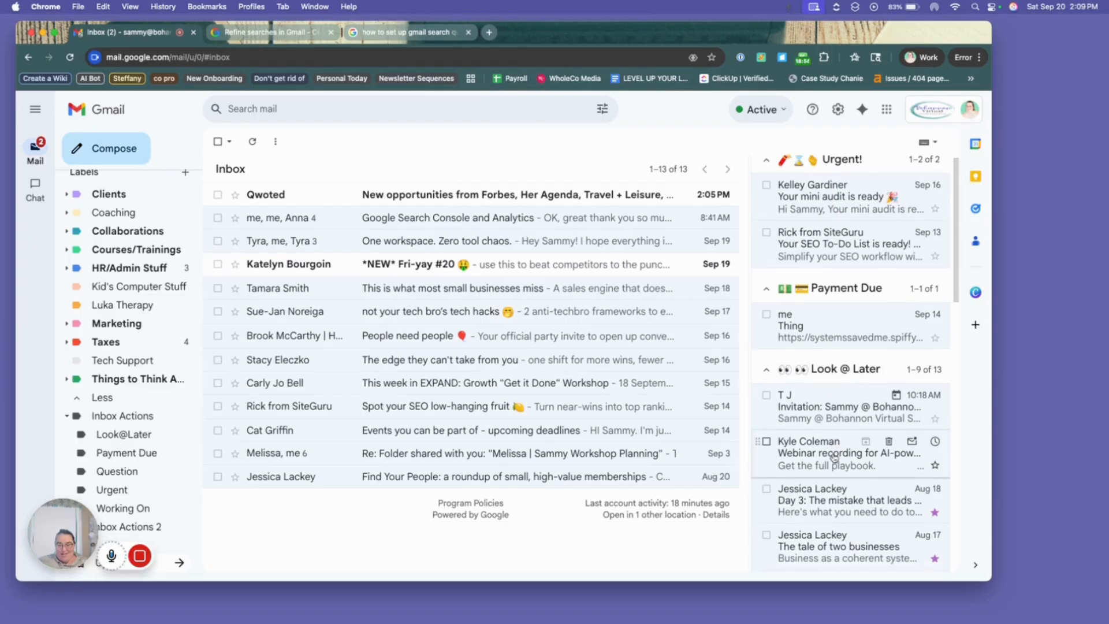
scroll(834, 439, up, 10)
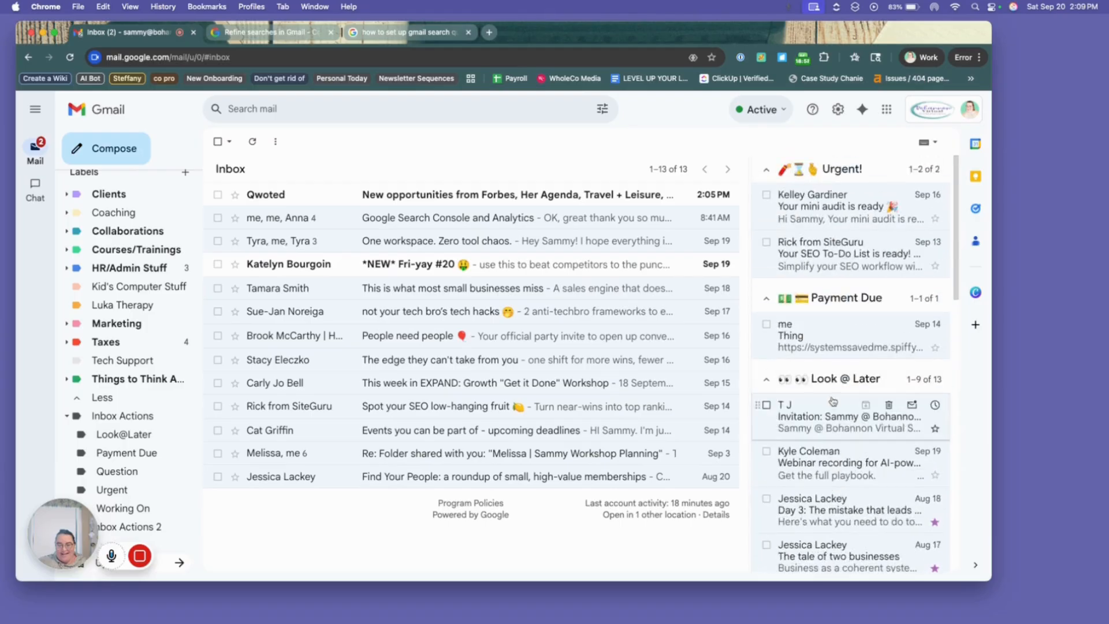
click(827, 379)
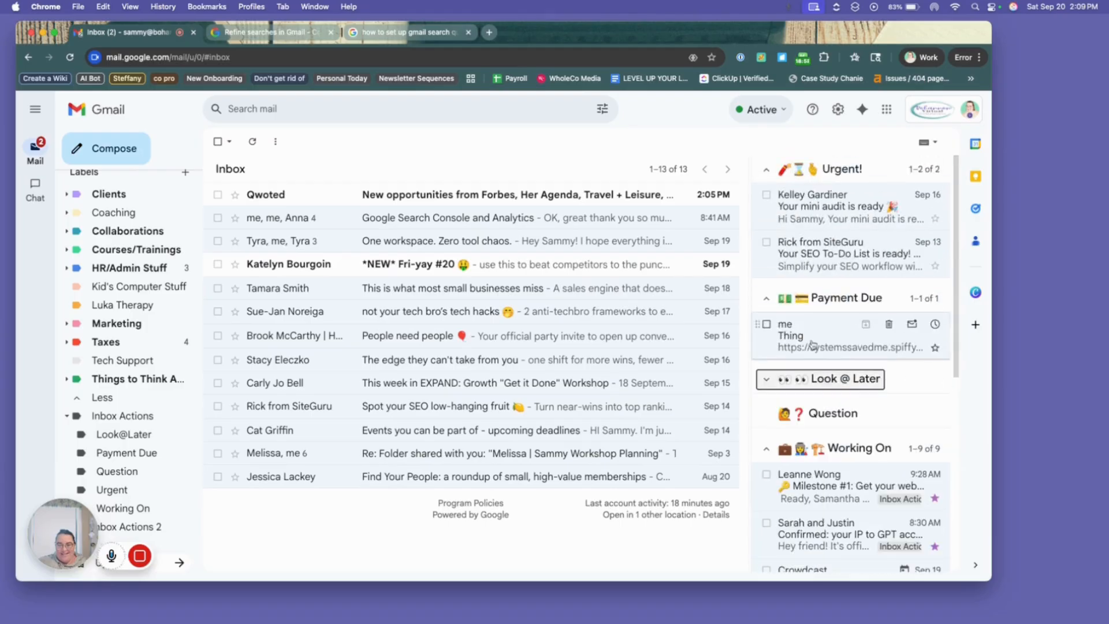
click(811, 299)
click(806, 173)
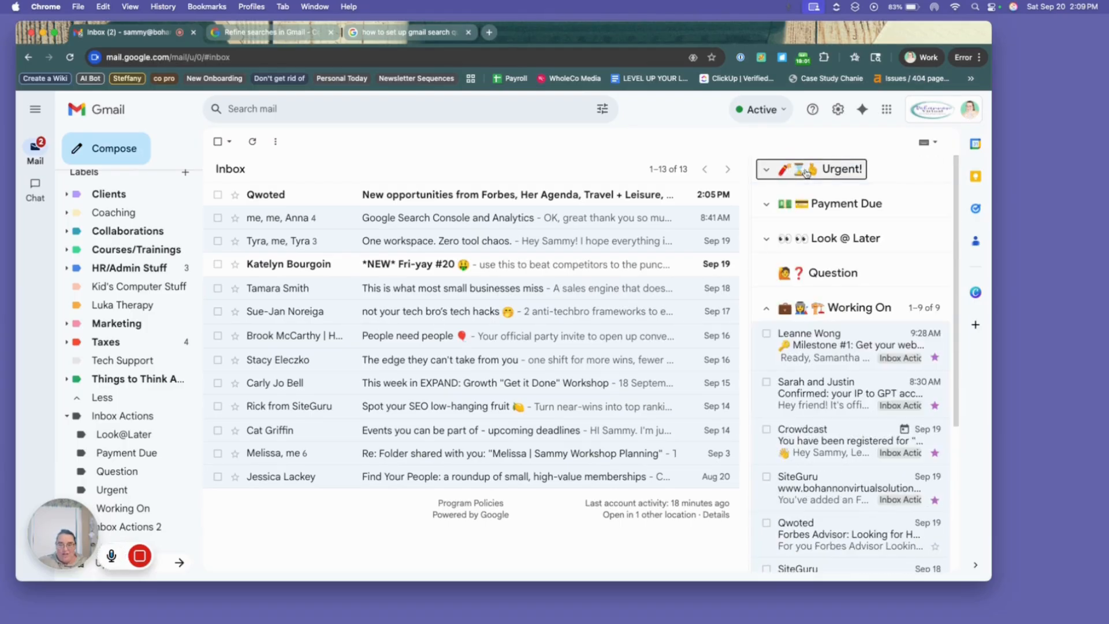
Step: Look through the emails in the Working On section and collapse it
click(819, 302)
click(819, 301)
scroll(847, 442, down, 1)
scroll(846, 441, down, 5)
scroll(859, 409, up, 5)
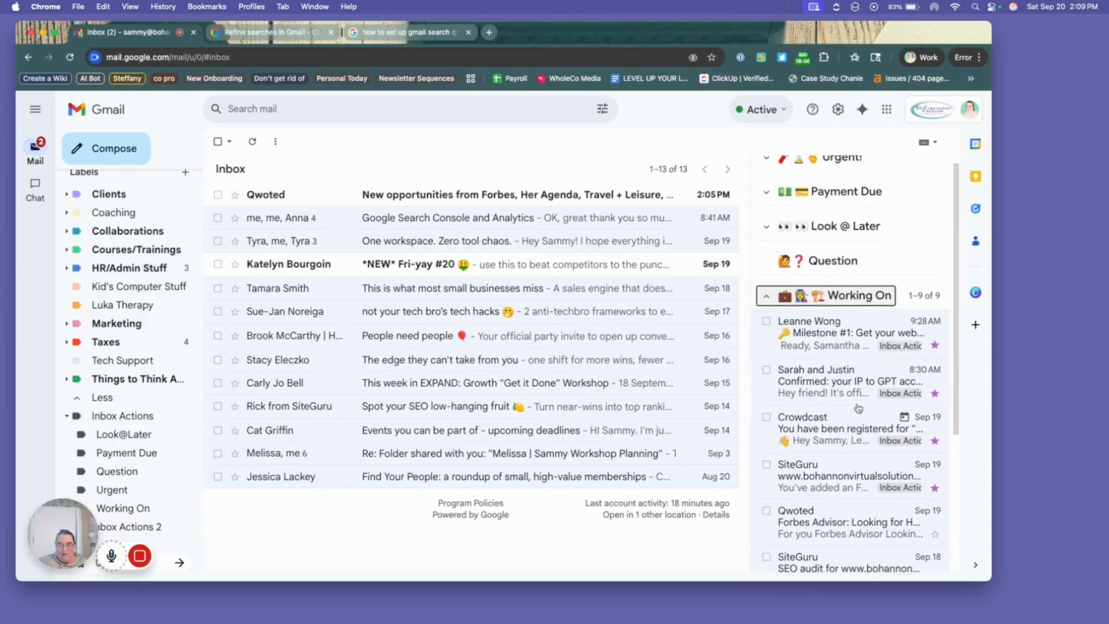
click(852, 308)
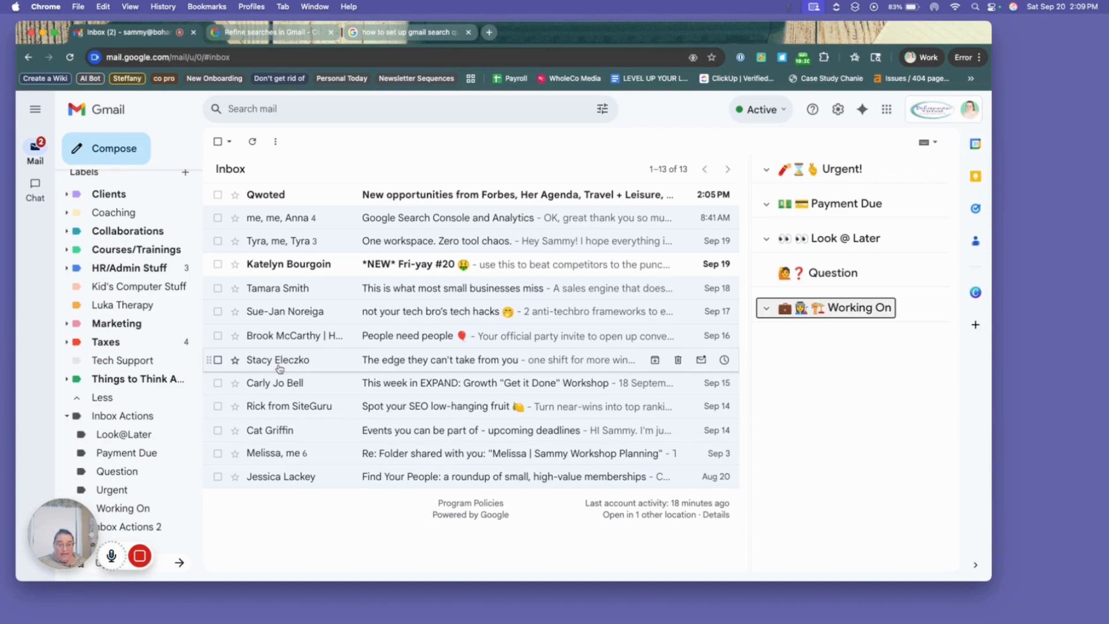
Step: Select the "Fri-yay #20", "New opportunities from Forbes", "One workspace. Zero tool chaos." and "This is what most small businesses miss" emails
mouse_move(280, 368)
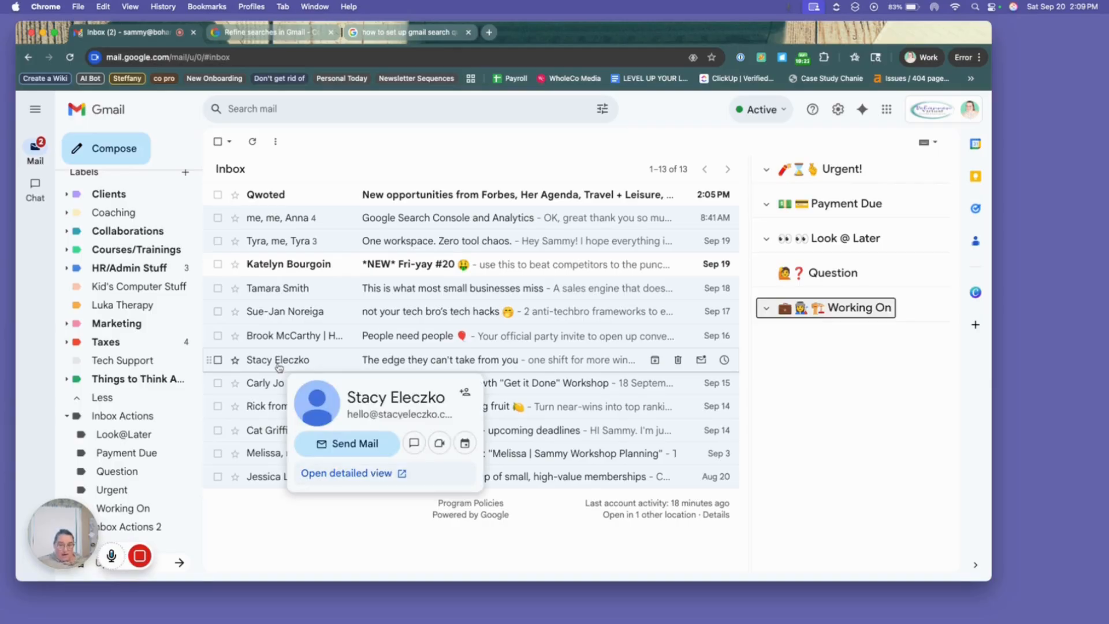
click(217, 264)
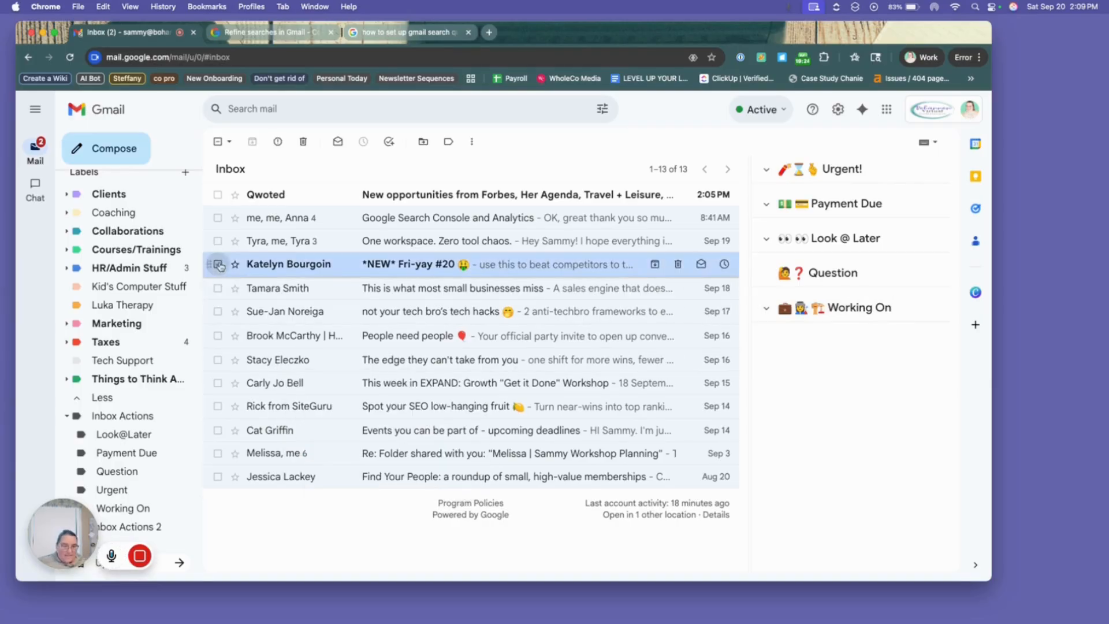
click(218, 195)
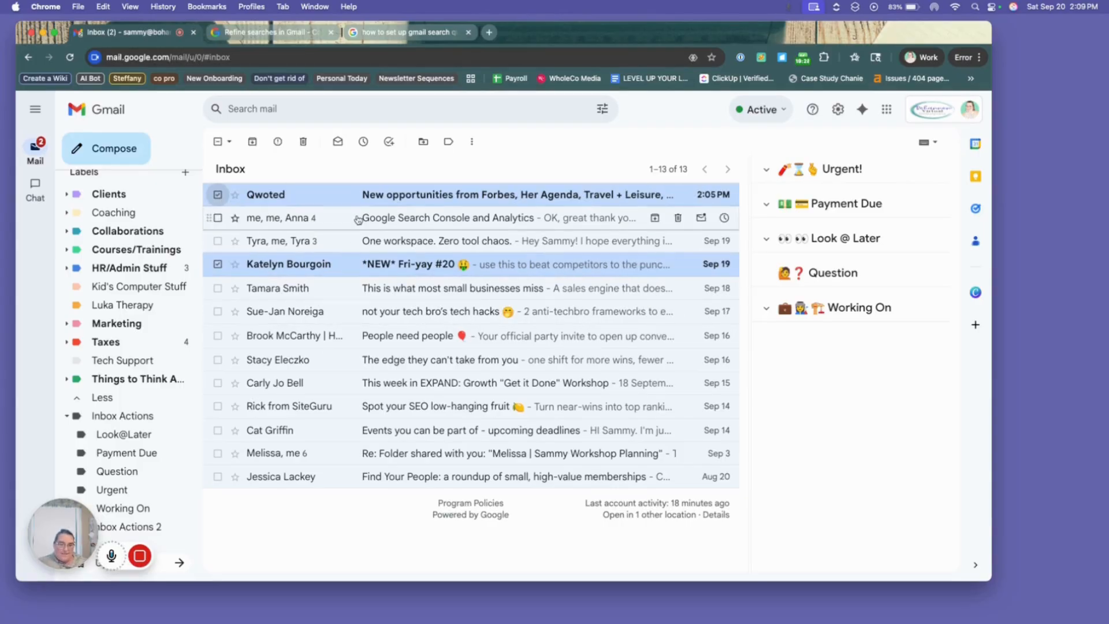
scroll(161, 349, up, 1)
scroll(161, 349, up, 3)
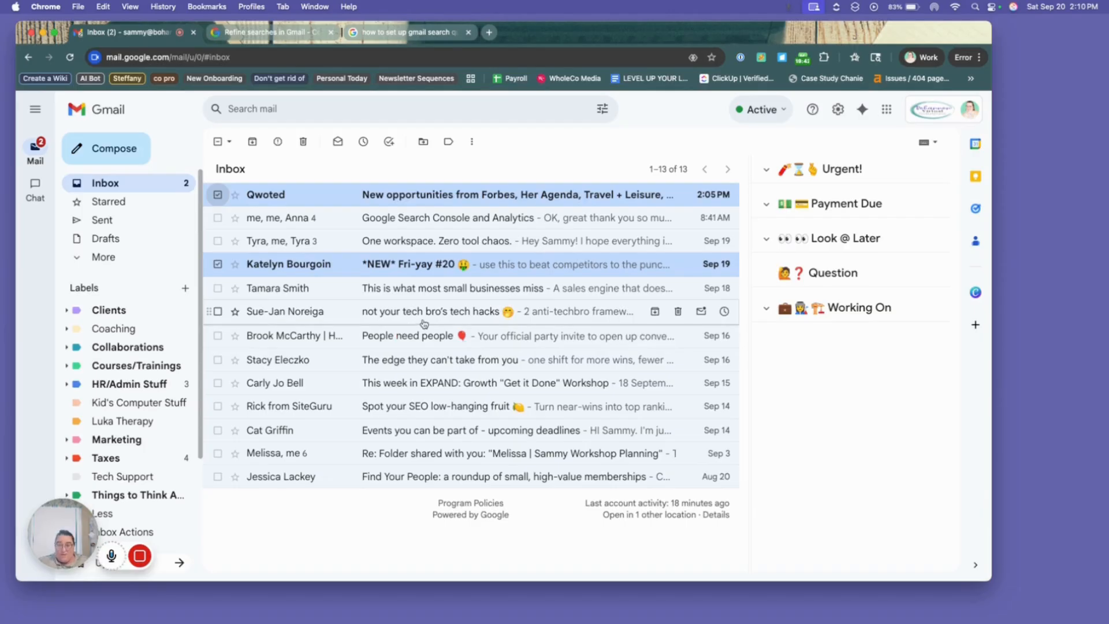
click(217, 241)
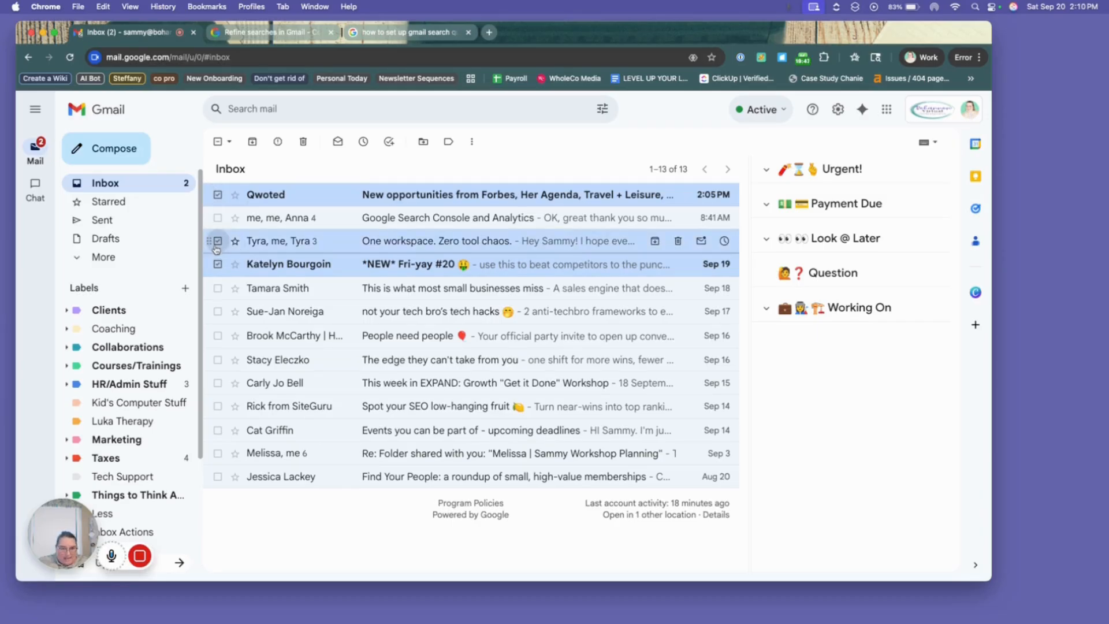
click(217, 290)
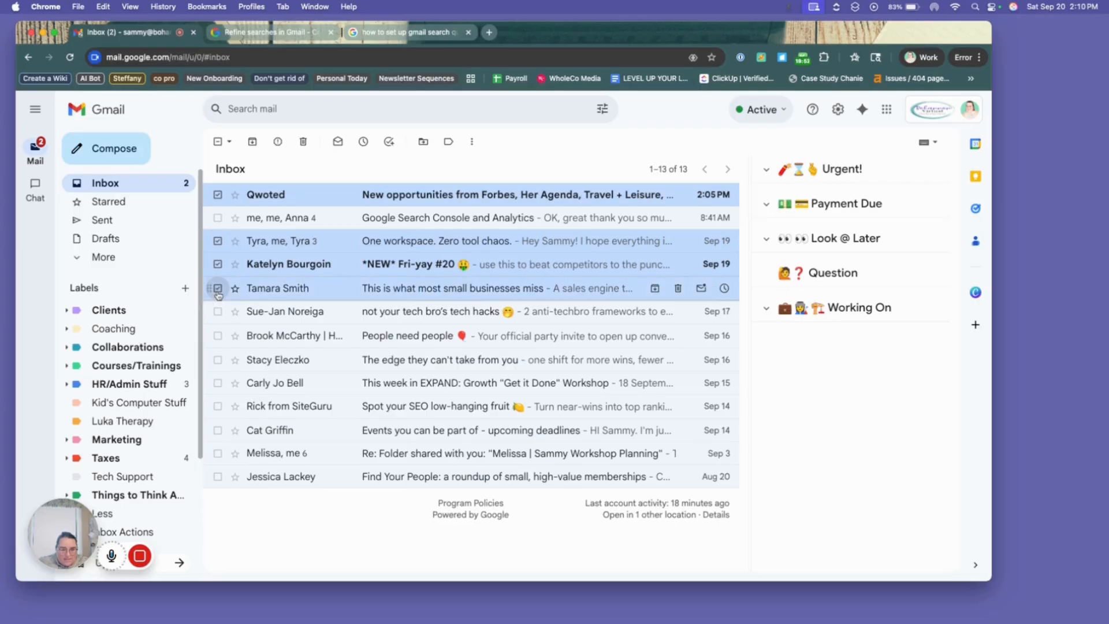
Step: Add the tech hacks, "The edge they can't take from you", SEO low-hanging fruit, shared-folder and "Find Your People" emails to the selection
click(217, 312)
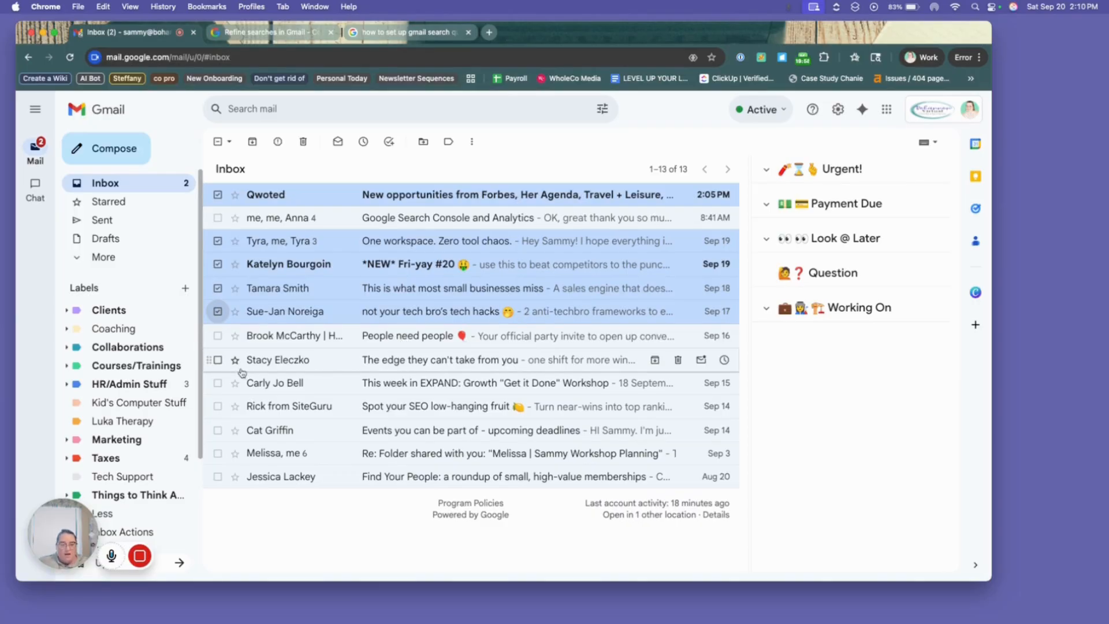
click(218, 362)
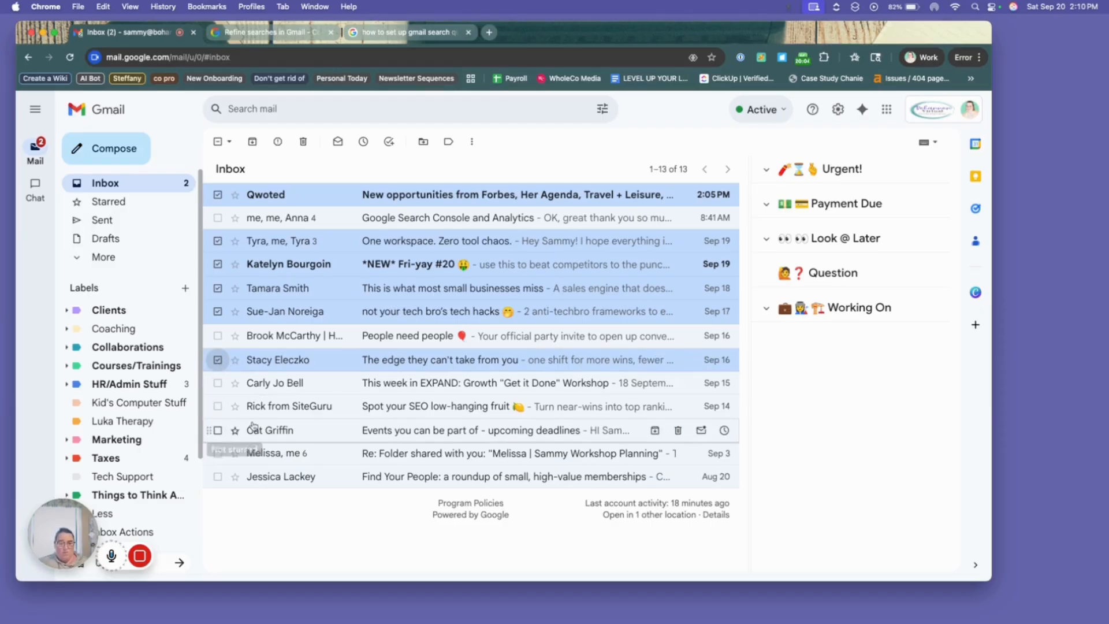
click(218, 407)
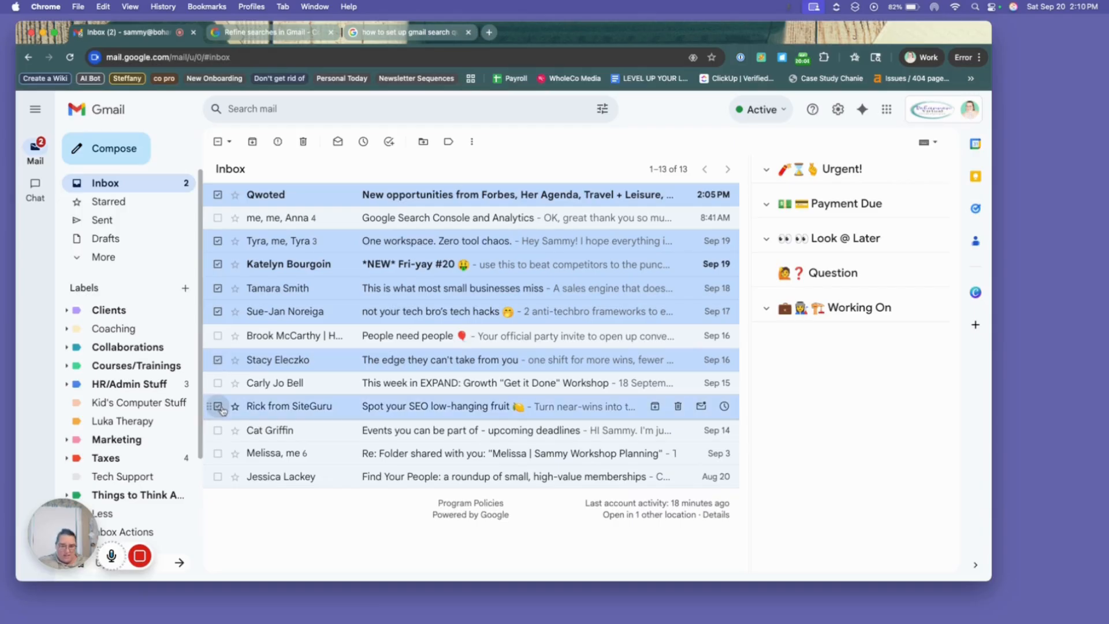
mouse_move(282, 436)
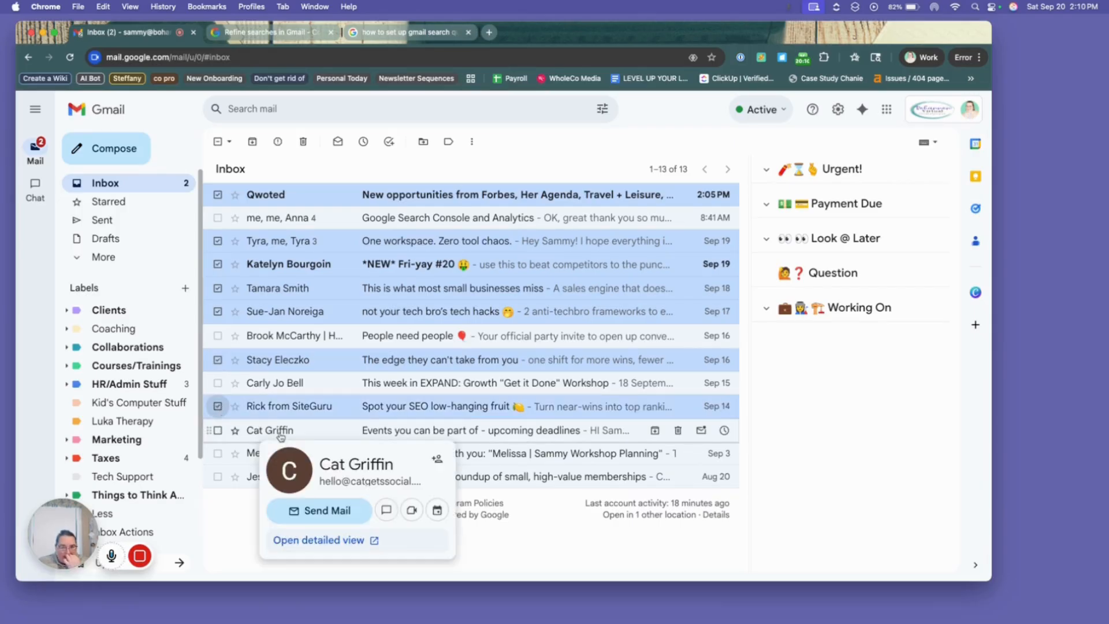
click(218, 453)
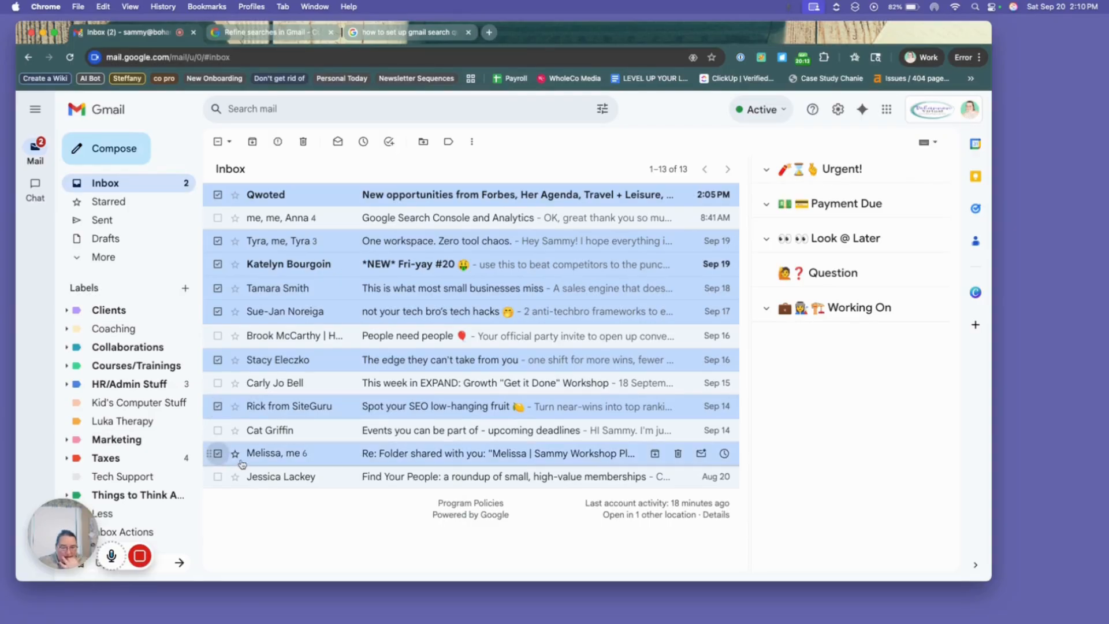
click(218, 477)
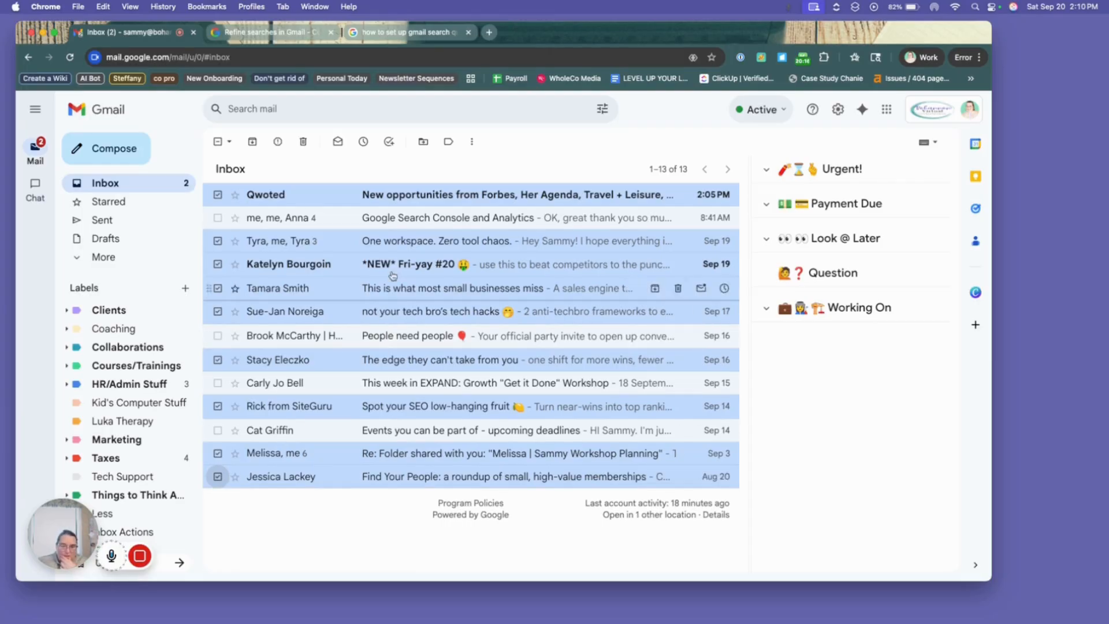
Step: Apply the "Inbox Actions/Look@Later" label to all the selected emails
click(450, 144)
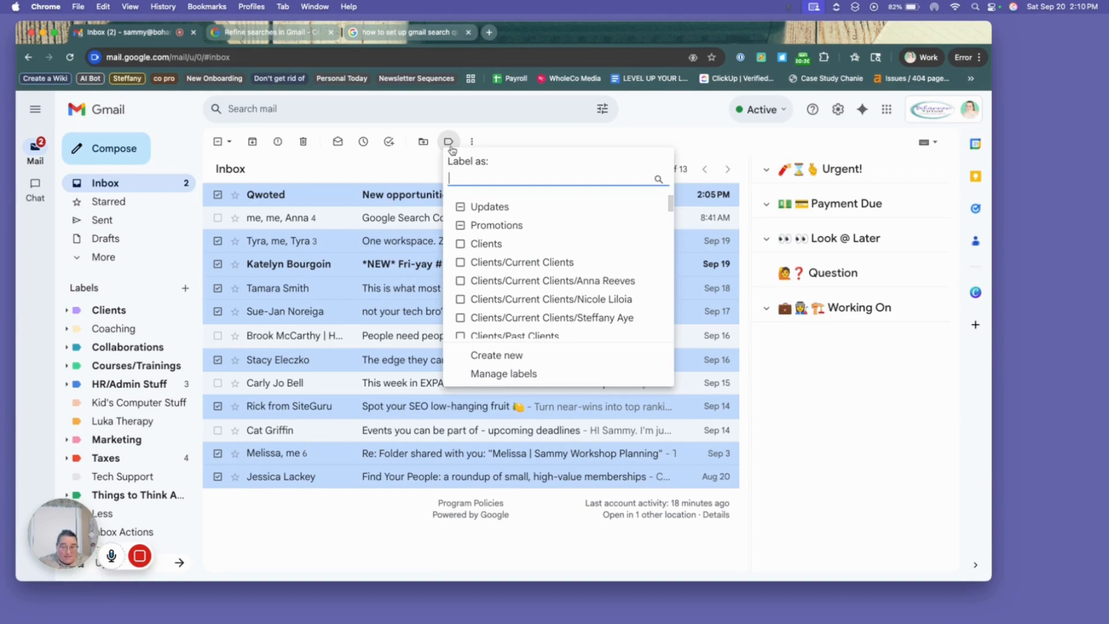
text(look@)
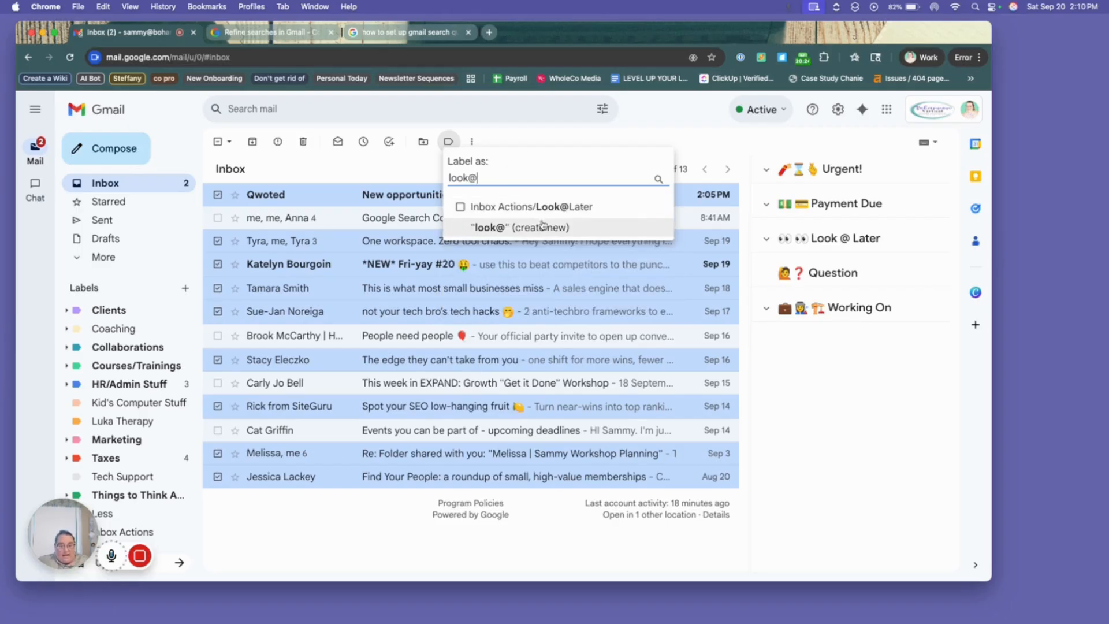
click(583, 208)
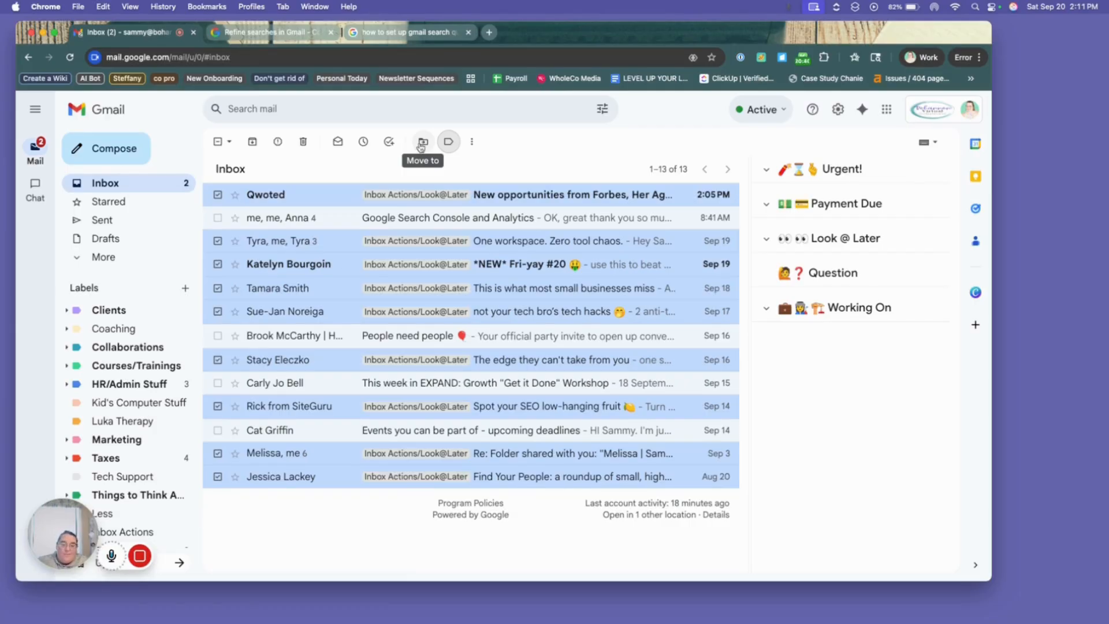
Step: Move the selected emails out of the inbox to "Inbox Actions/Look@Later"
click(473, 142)
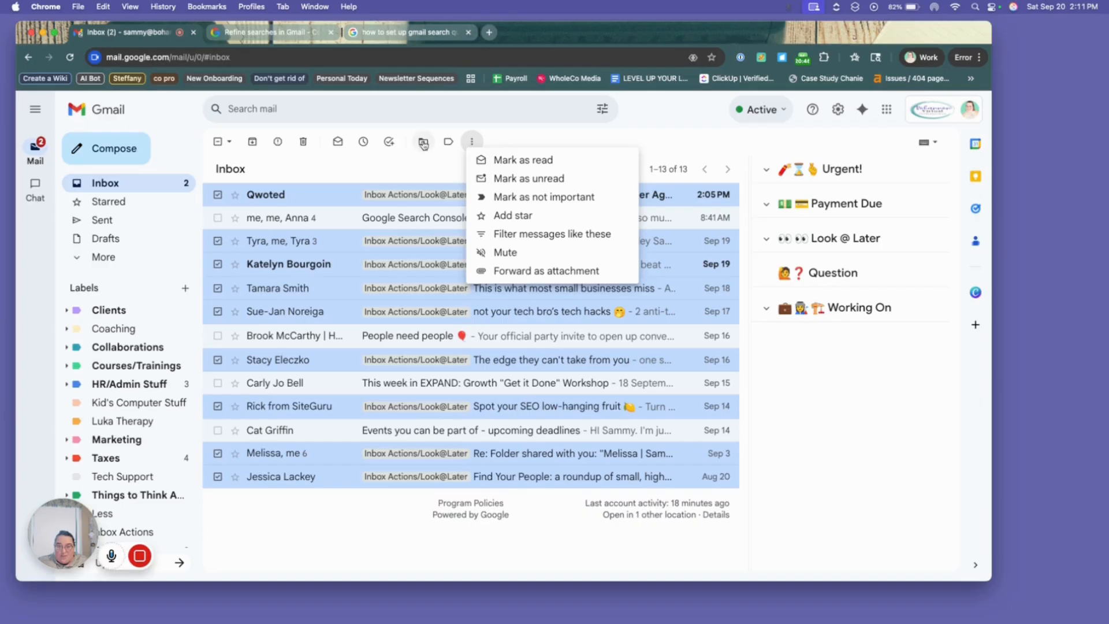
click(450, 143)
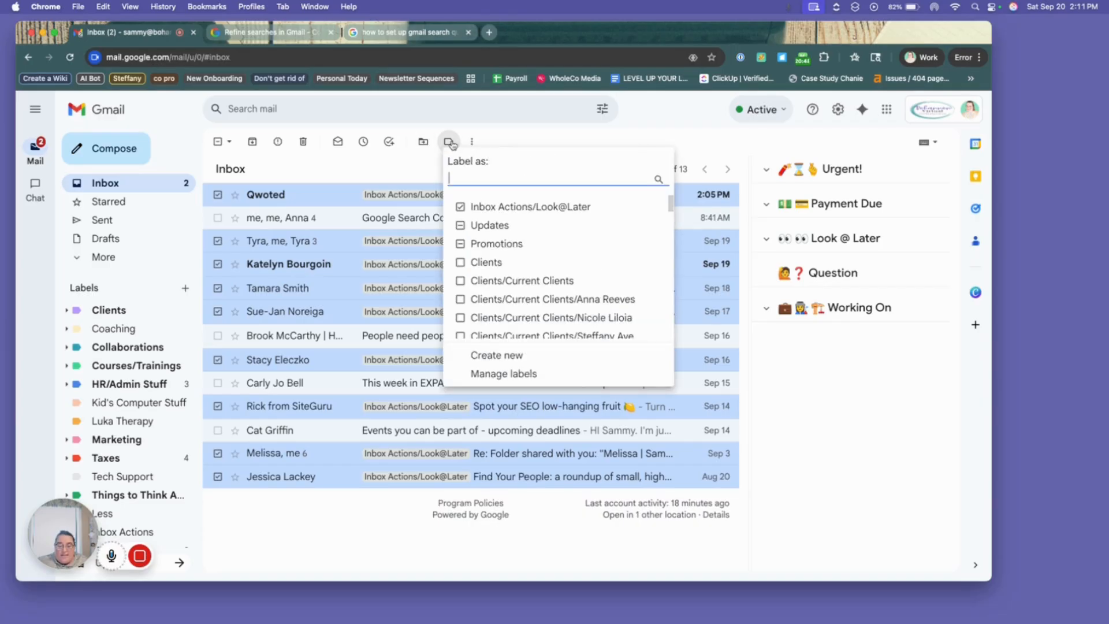
click(423, 142)
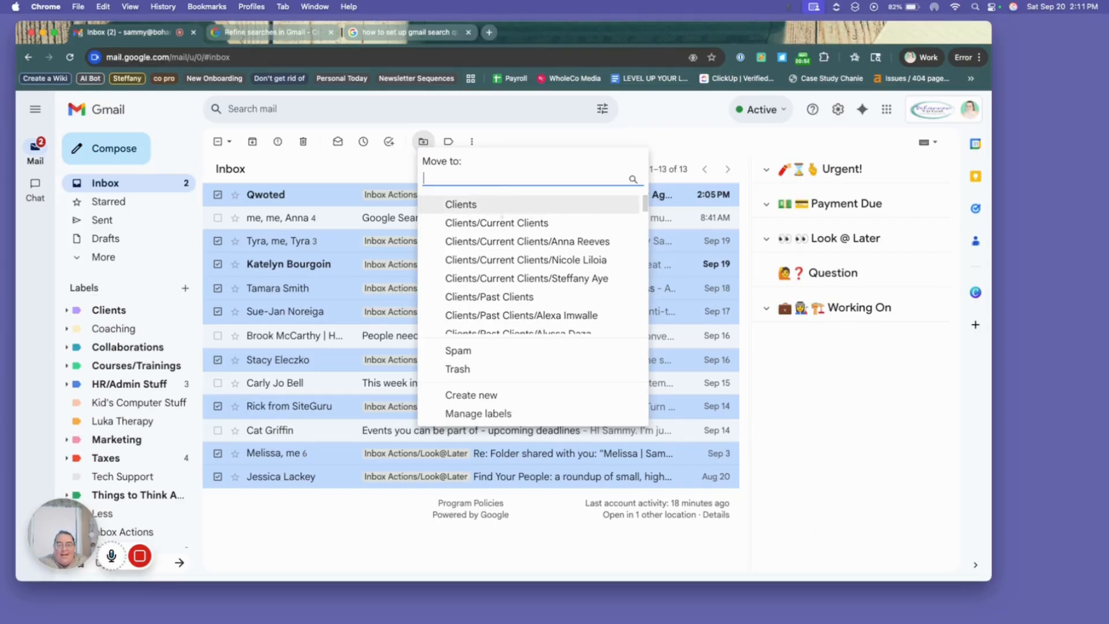
text(l)
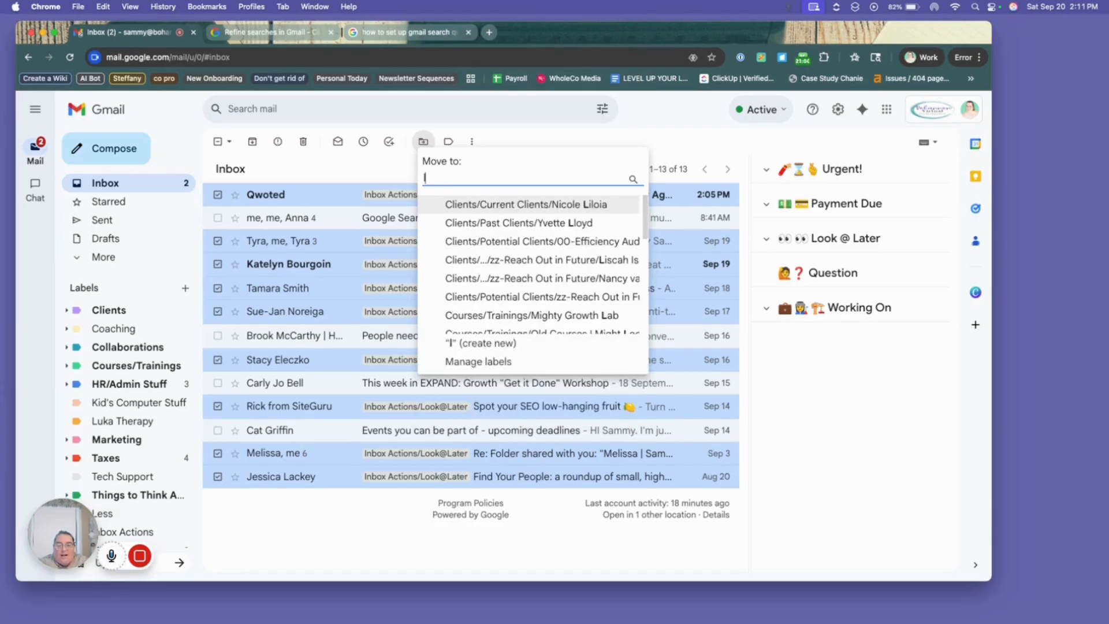
text(ook@later)
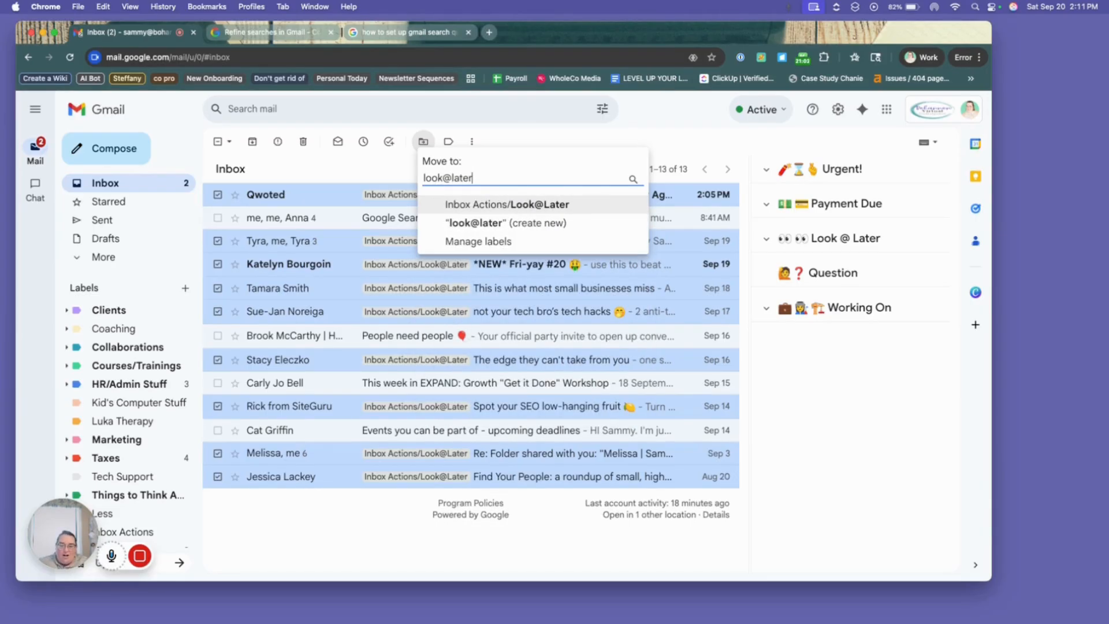
click(478, 205)
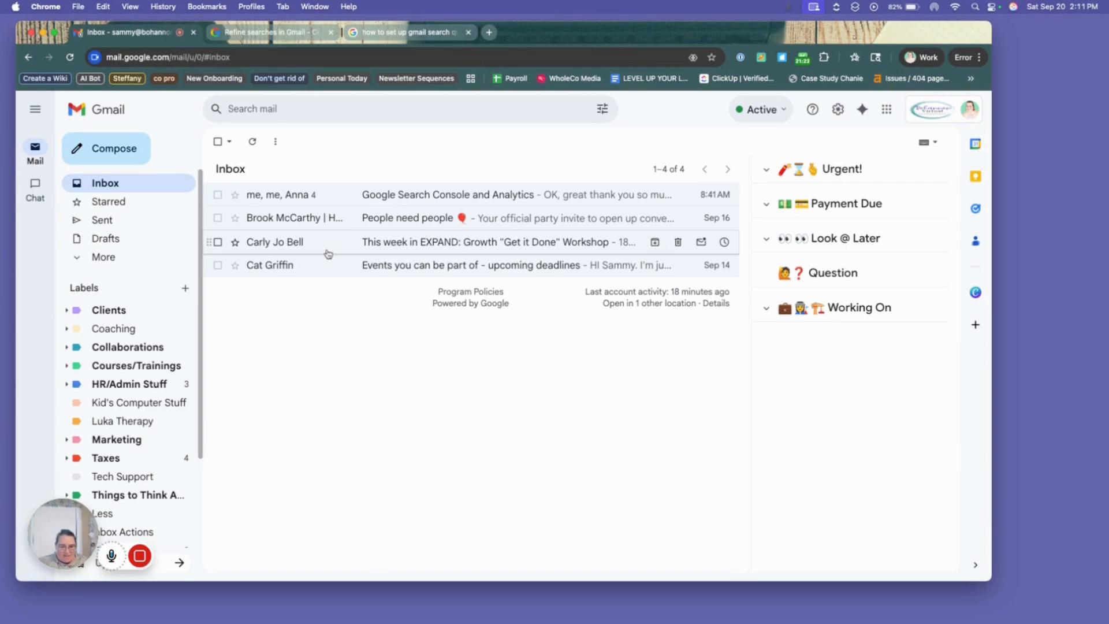
Step: Move the "Google Search Console and Analytics", "People need people" and "Events you can be part of" emails to "Inbox Actions/Working On"
click(218, 218)
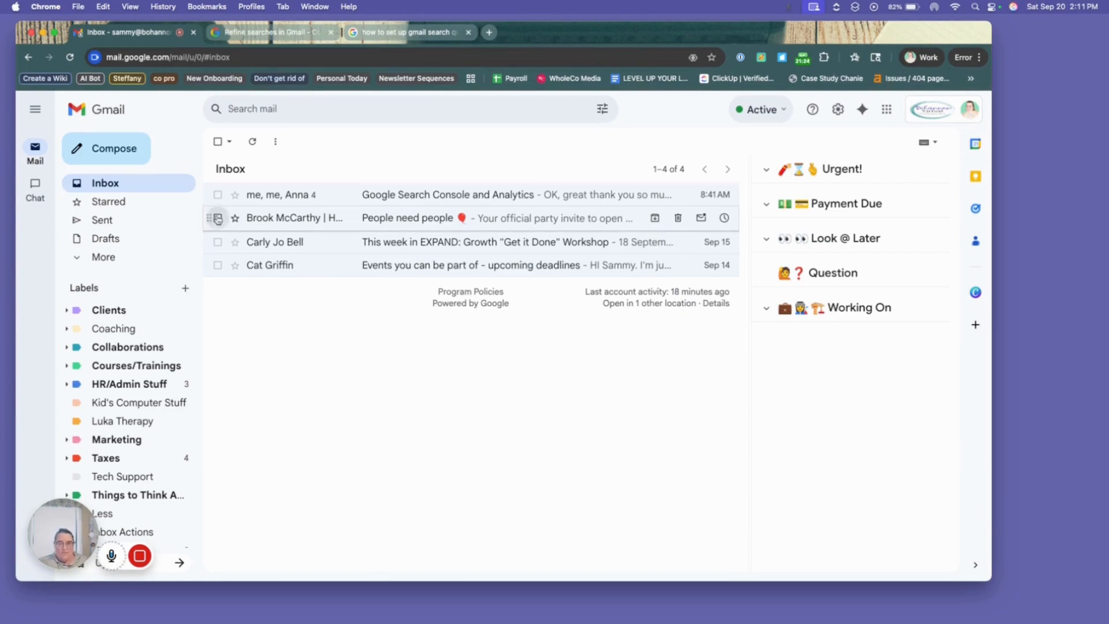
click(218, 194)
click(218, 266)
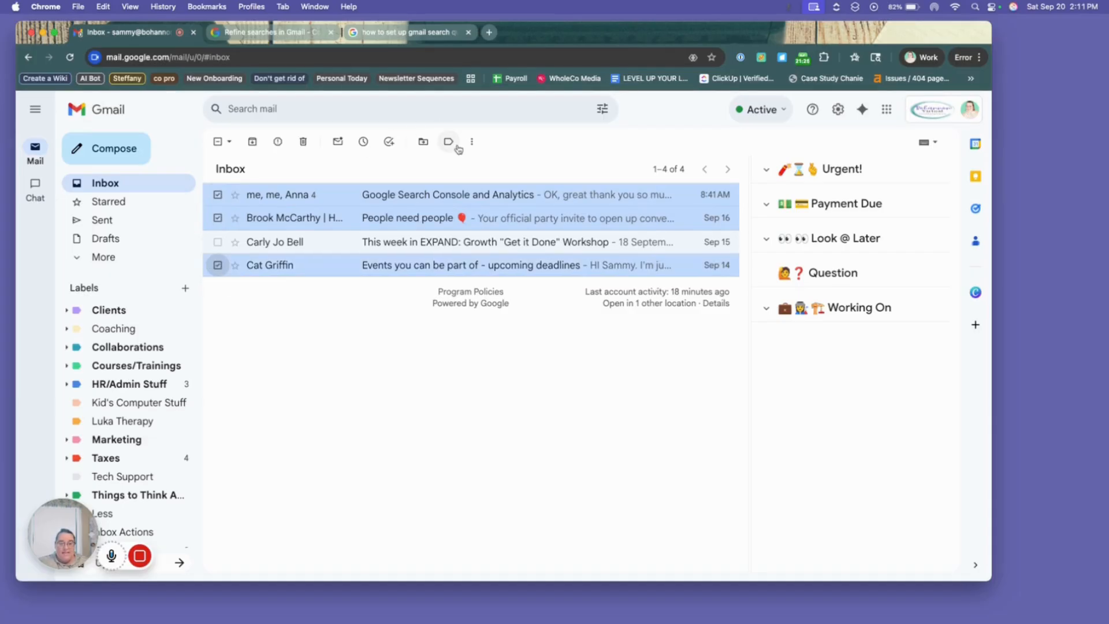
click(422, 142)
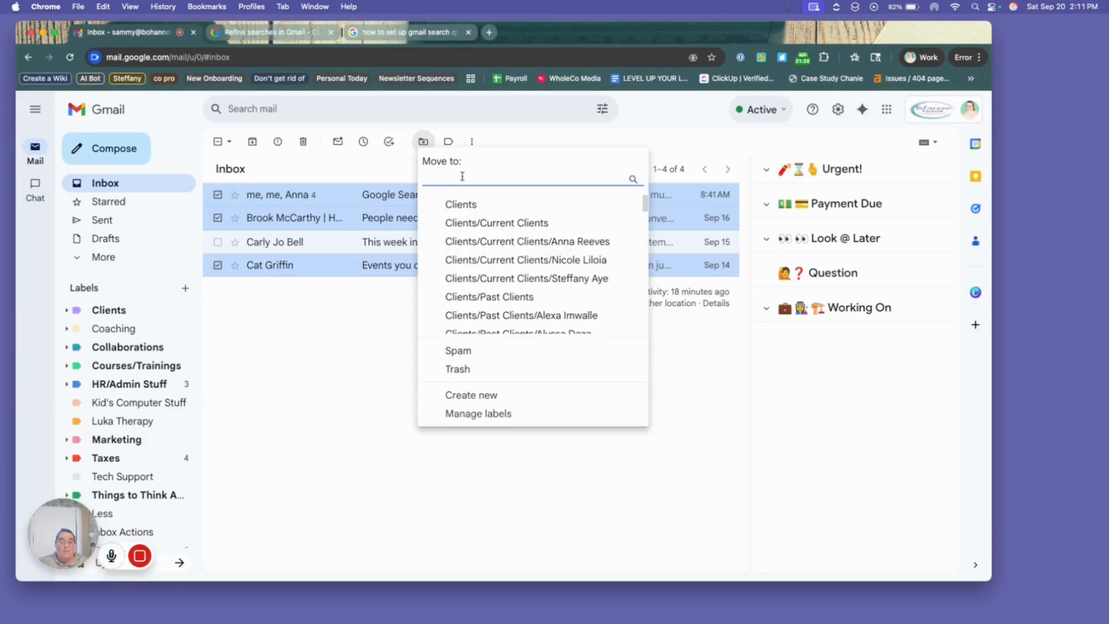
text(wor)
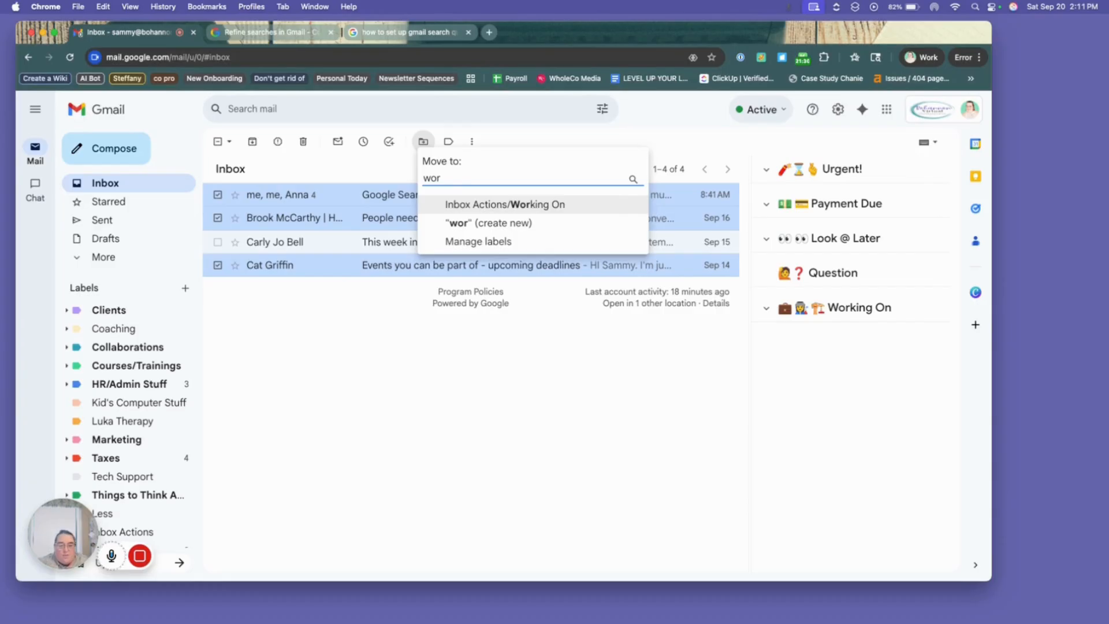
click(557, 206)
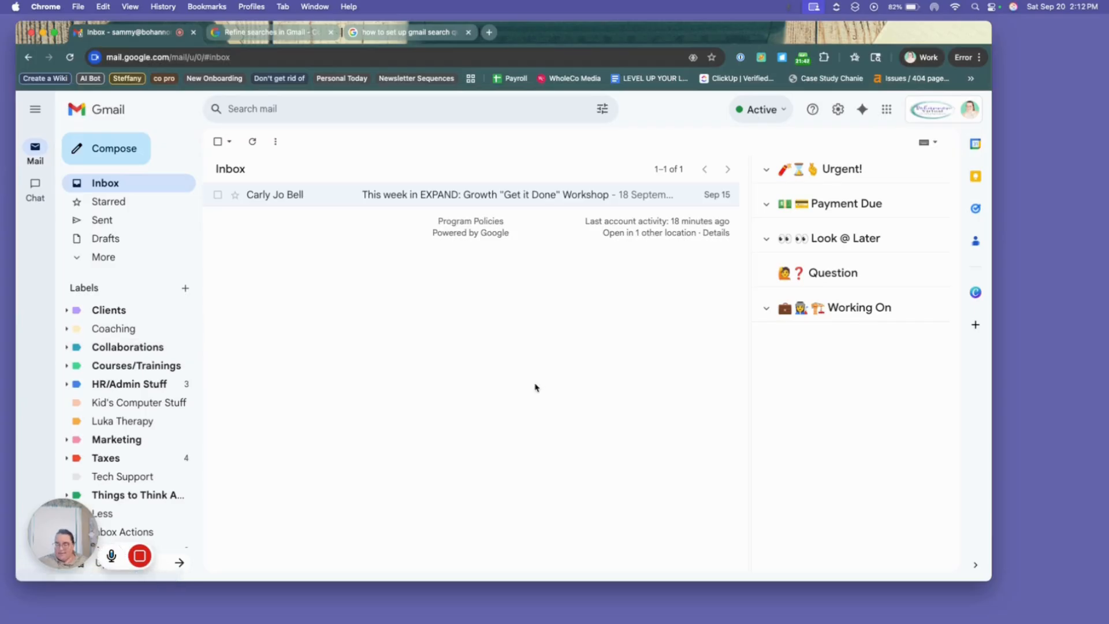
Step: Open the "This week in EXPAND" email, label it "Coaching/EXPAND" and return to the inbox
click(347, 197)
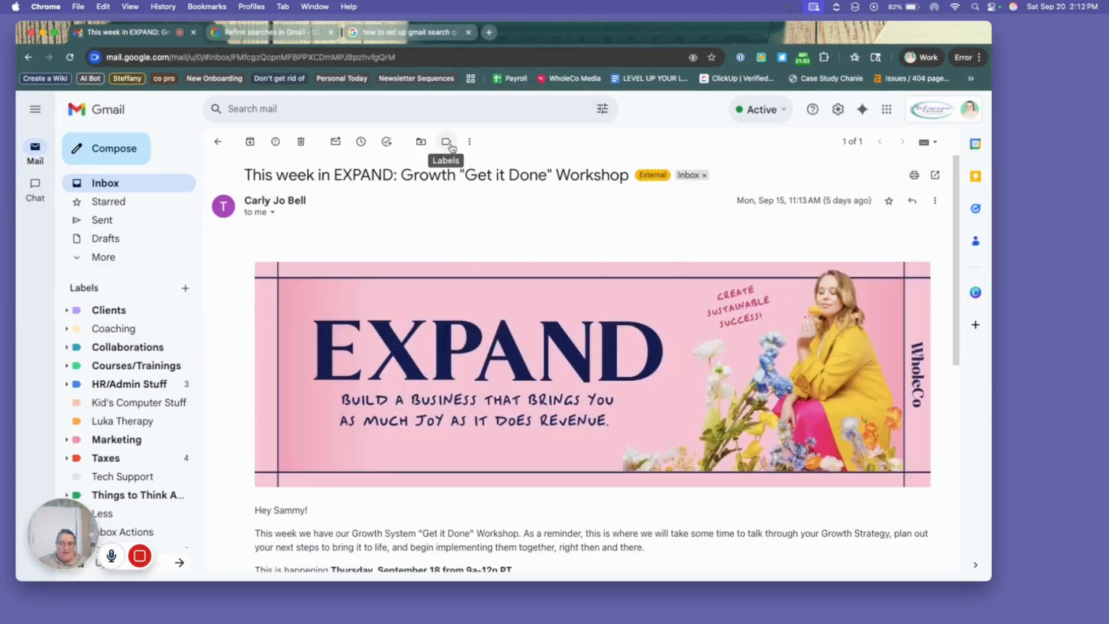
click(450, 144)
text(co)
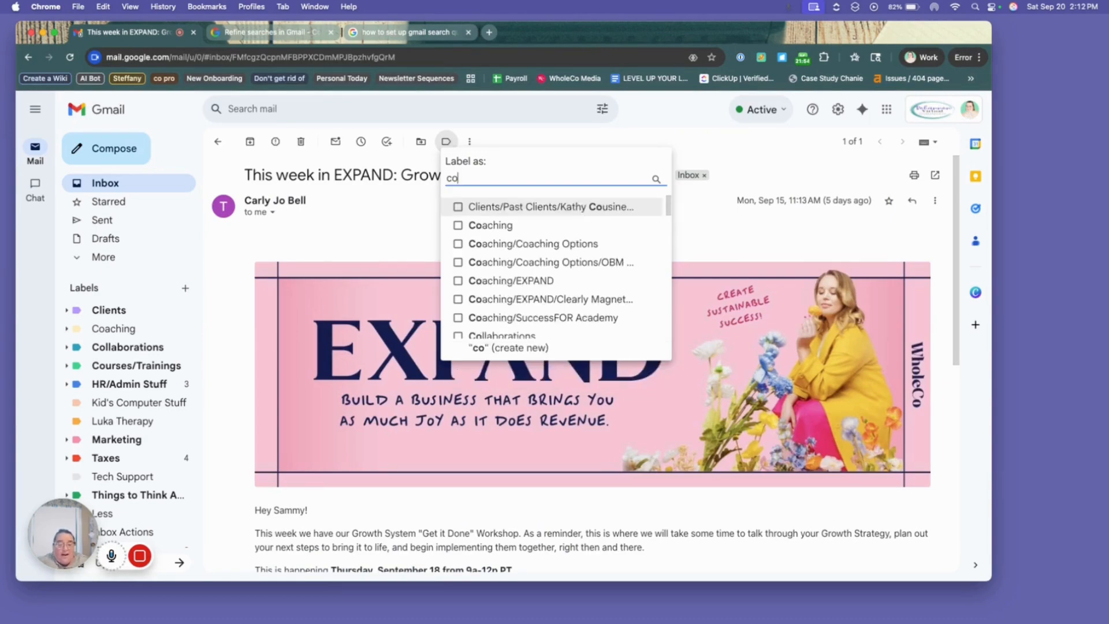
text(ac)
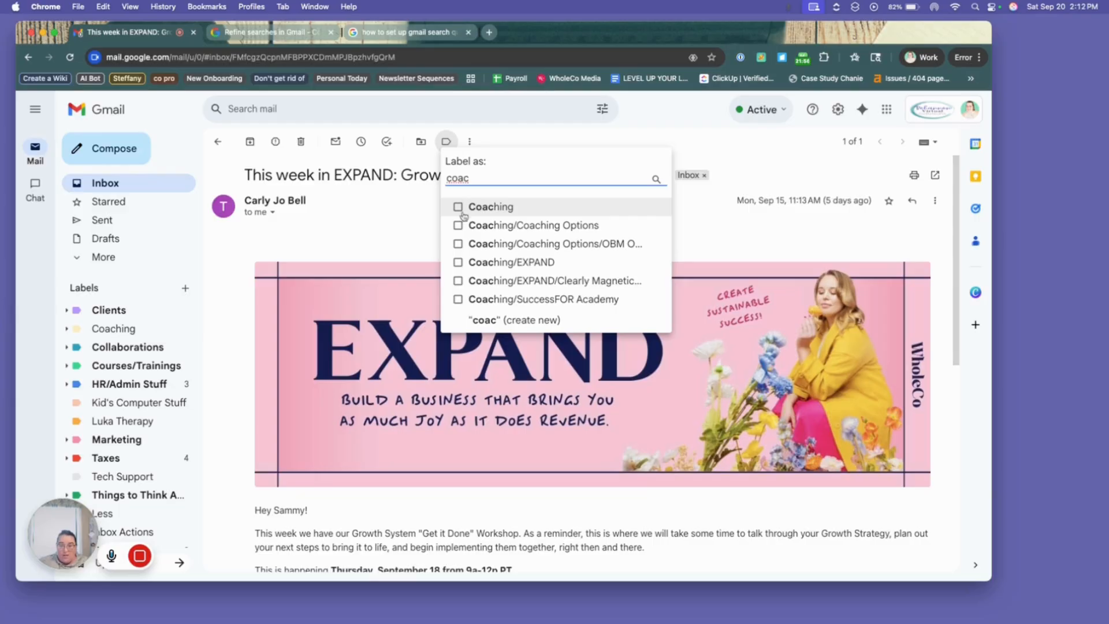
click(508, 261)
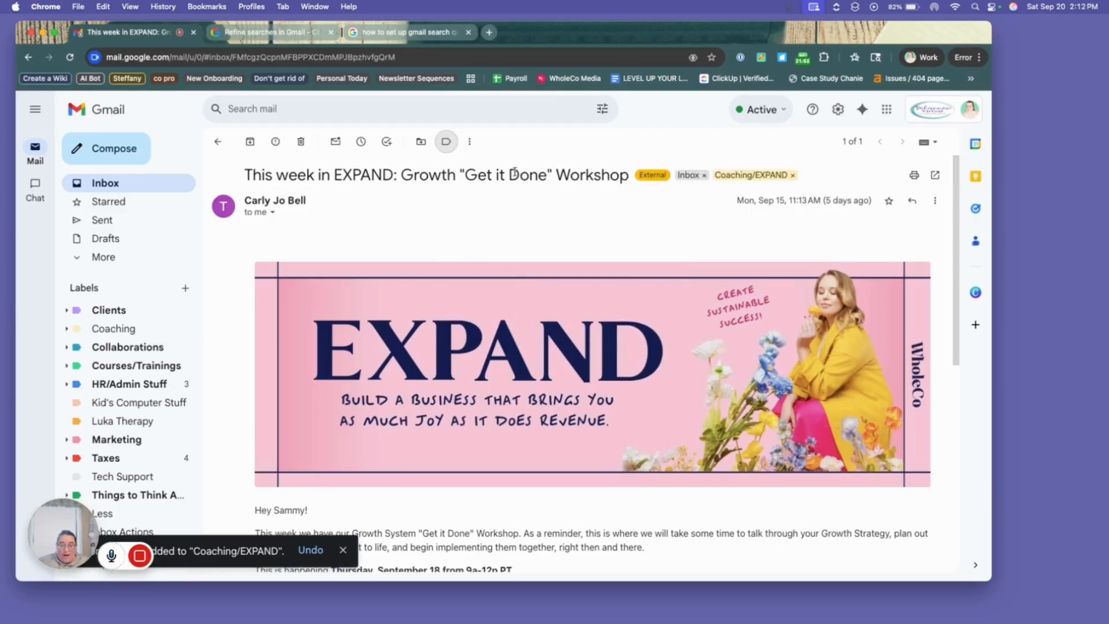
click(218, 141)
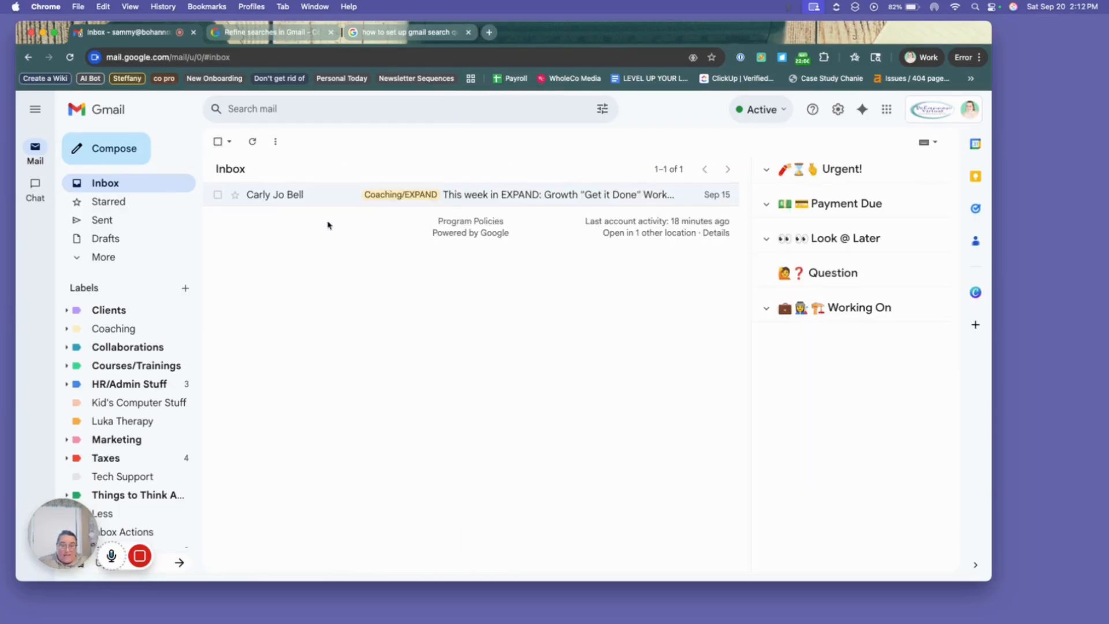
Step: Reopen the "This week in EXPAND" email and remove its Inbox label
click(335, 195)
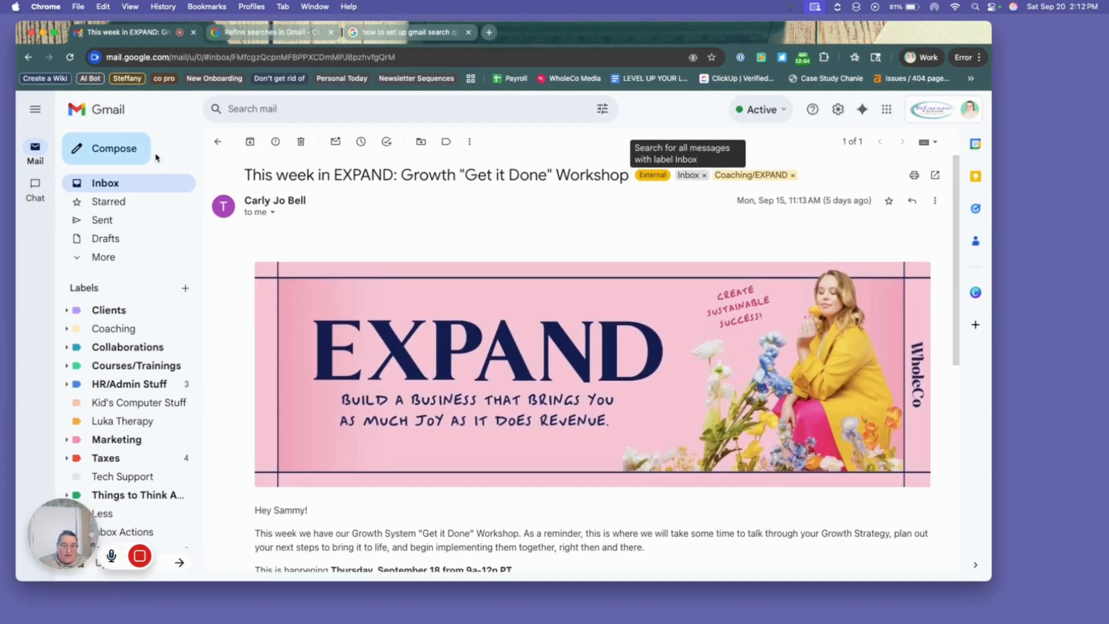
click(218, 141)
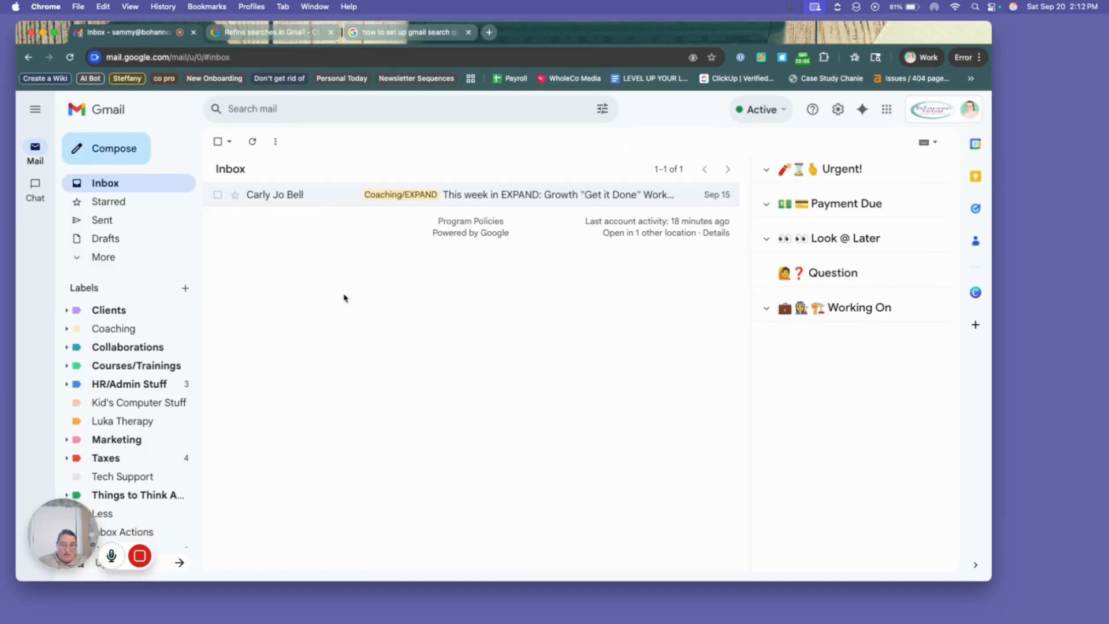
mouse_move(140, 556)
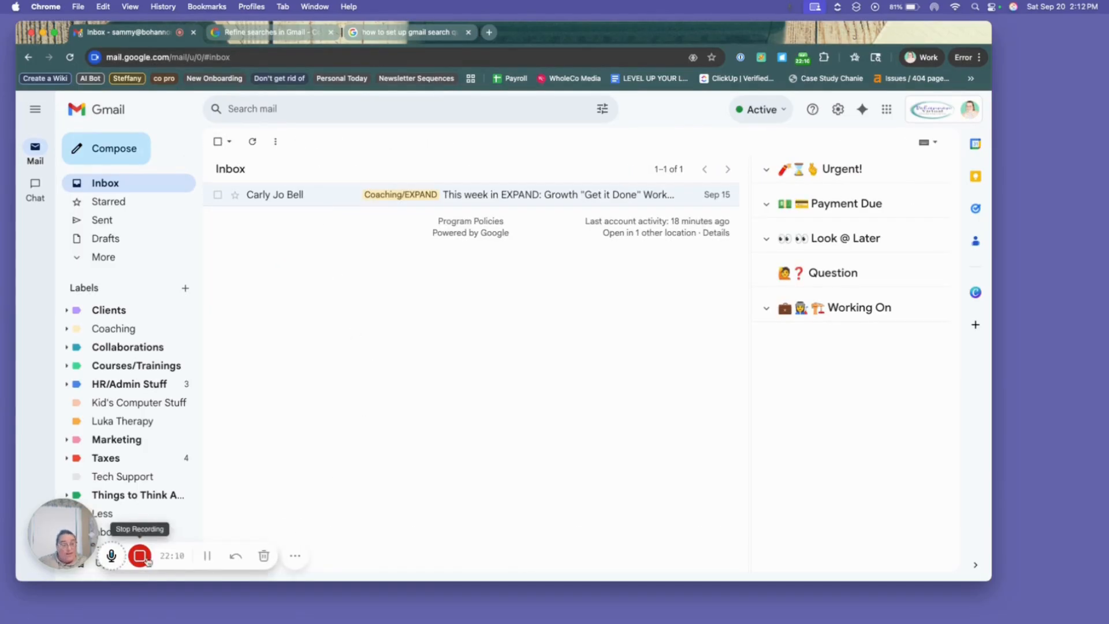
click(208, 557)
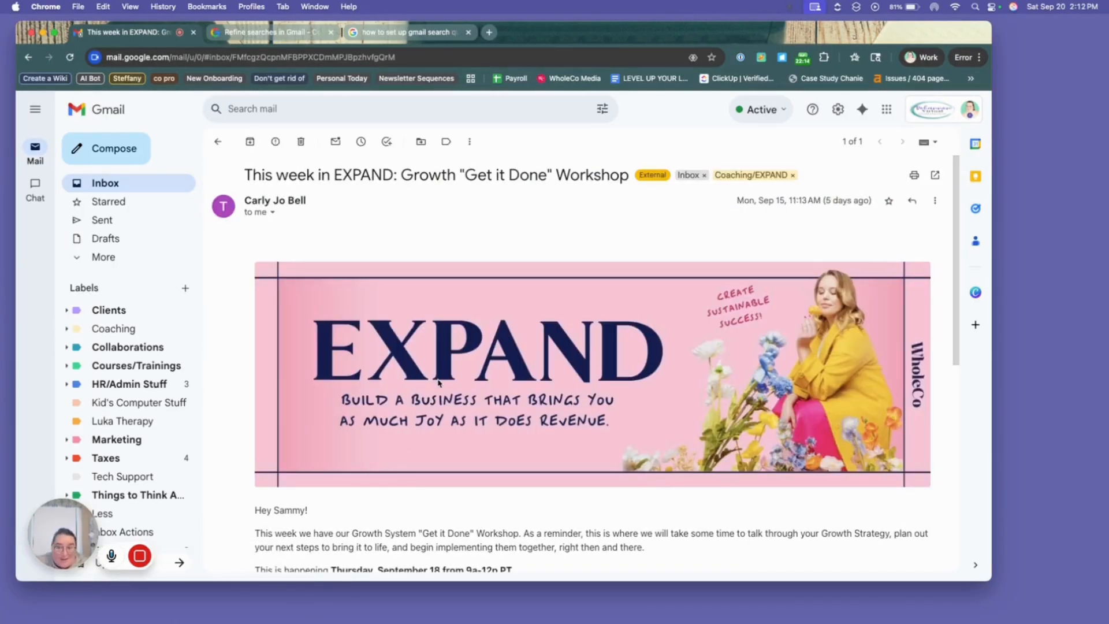
click(706, 177)
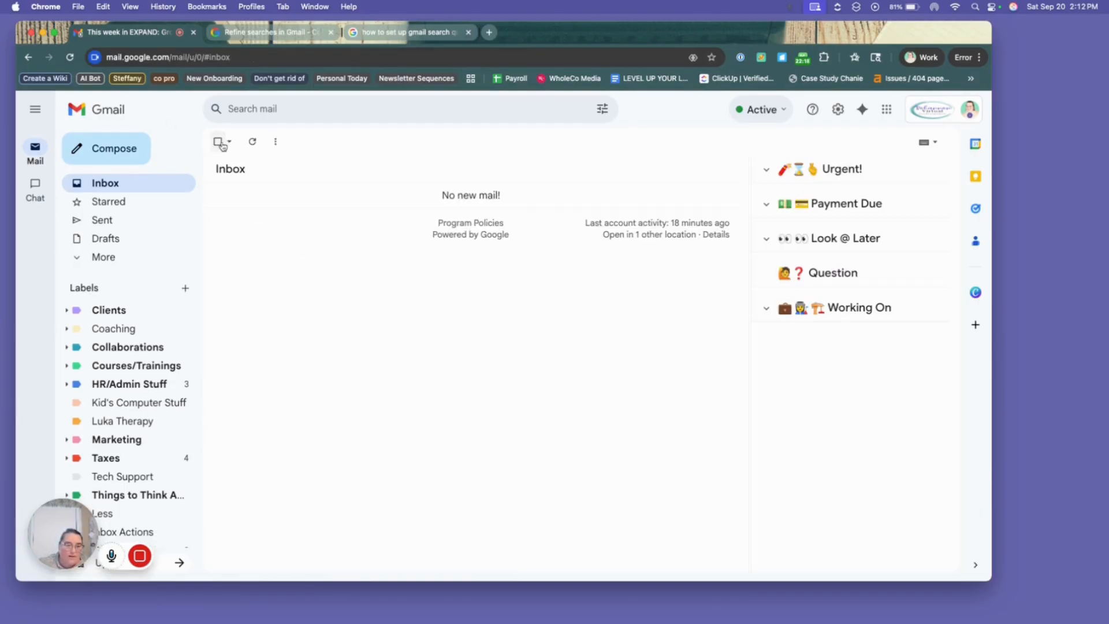